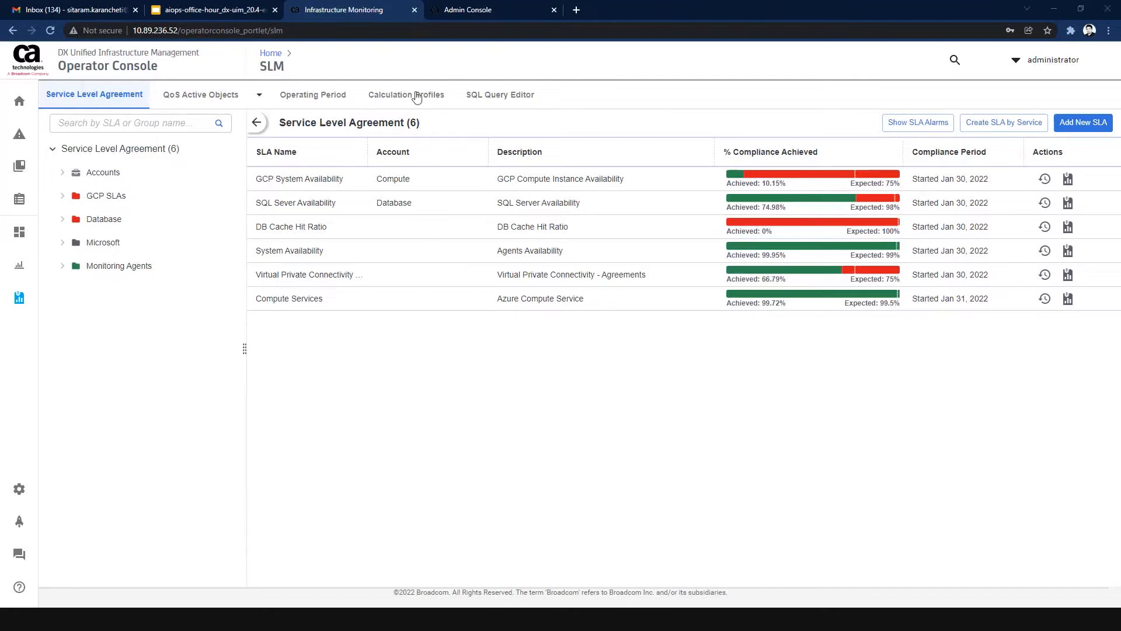
# Switch to the Admin Console and look through the probes on robot blrqa001225.
pyautogui.click(454, 16)
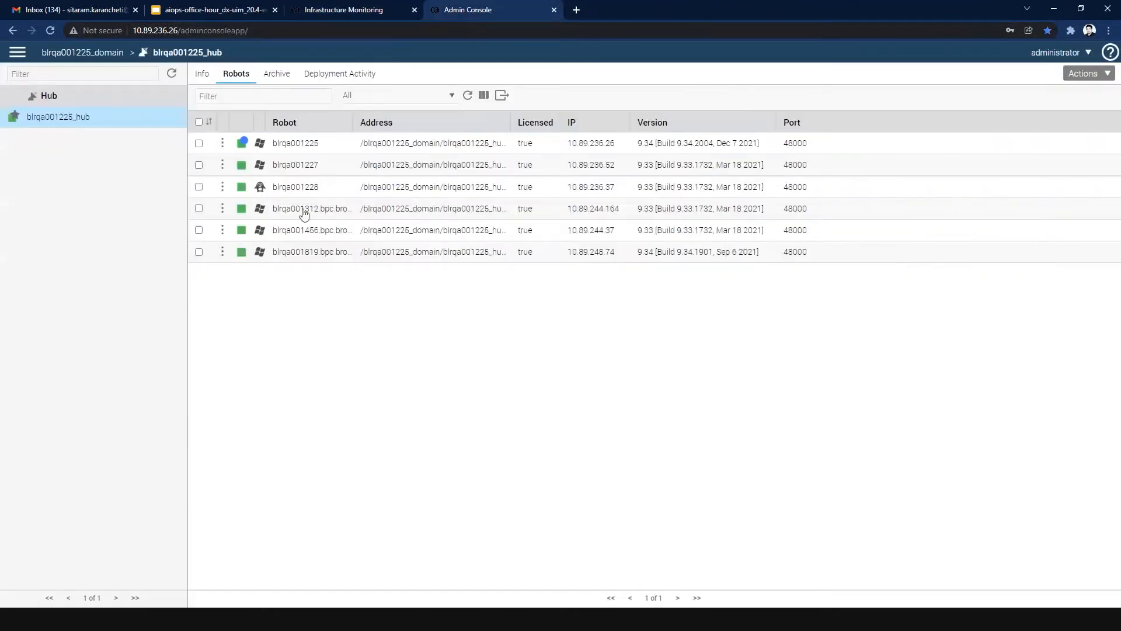
pyautogui.click(320, 143)
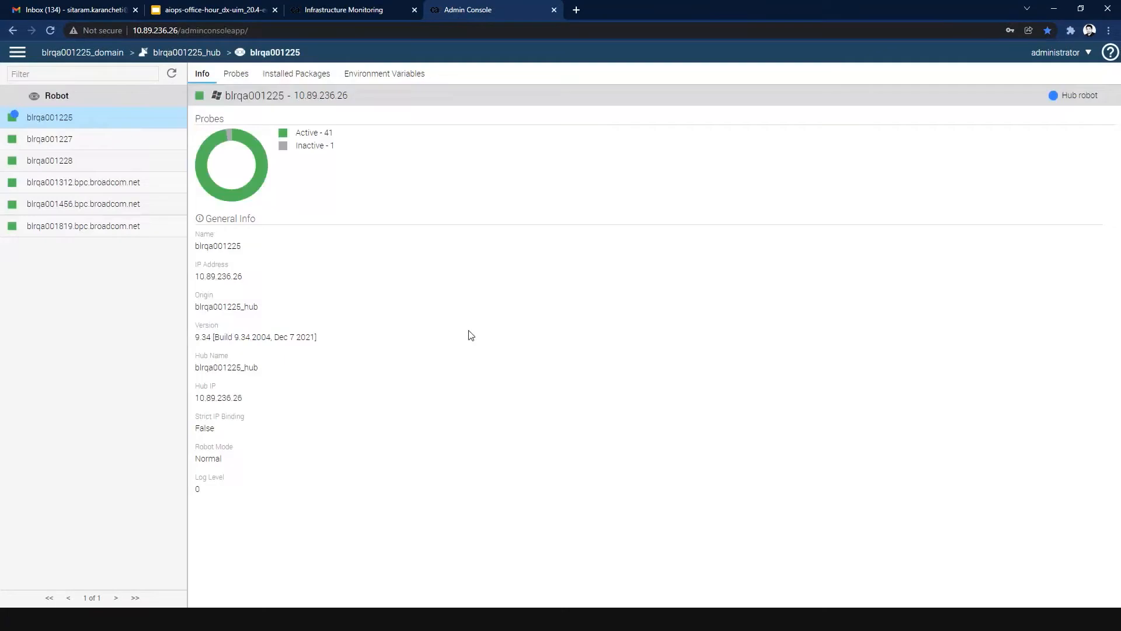
pyautogui.click(236, 74)
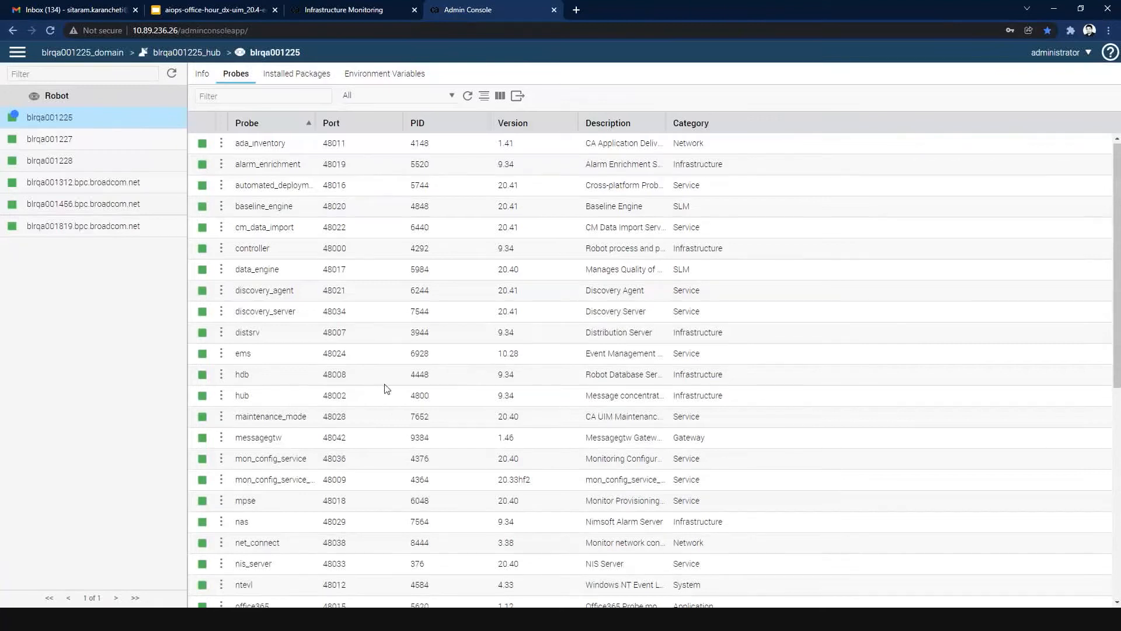
pyautogui.scroll(-7, 385, 388)
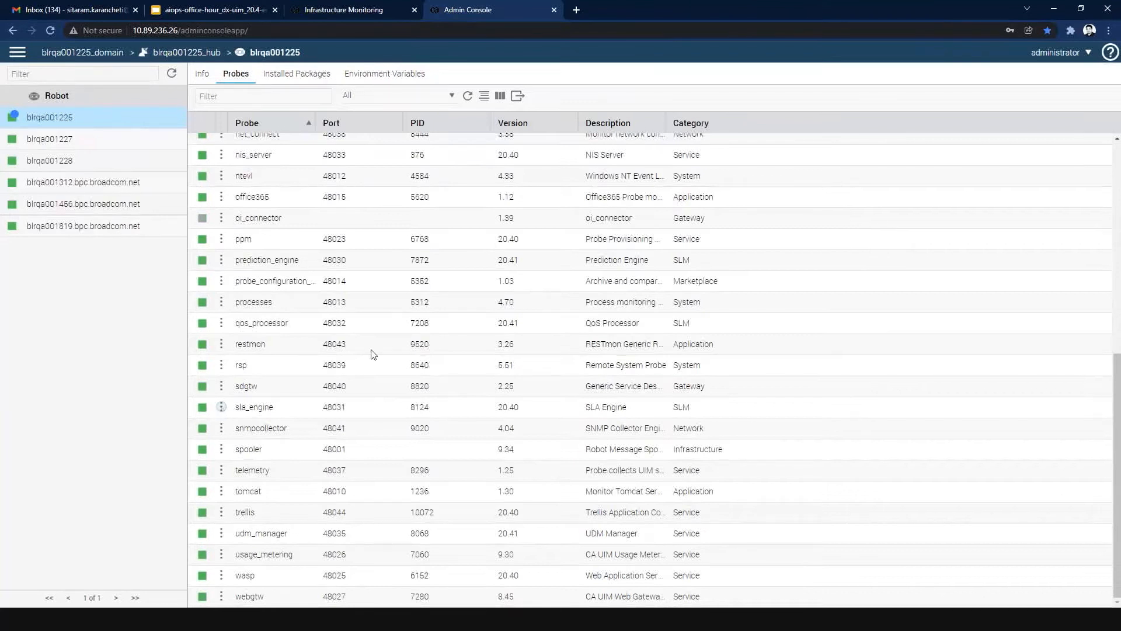
pyautogui.scroll(1, 374, 357)
pyautogui.scroll(10, 372, 357)
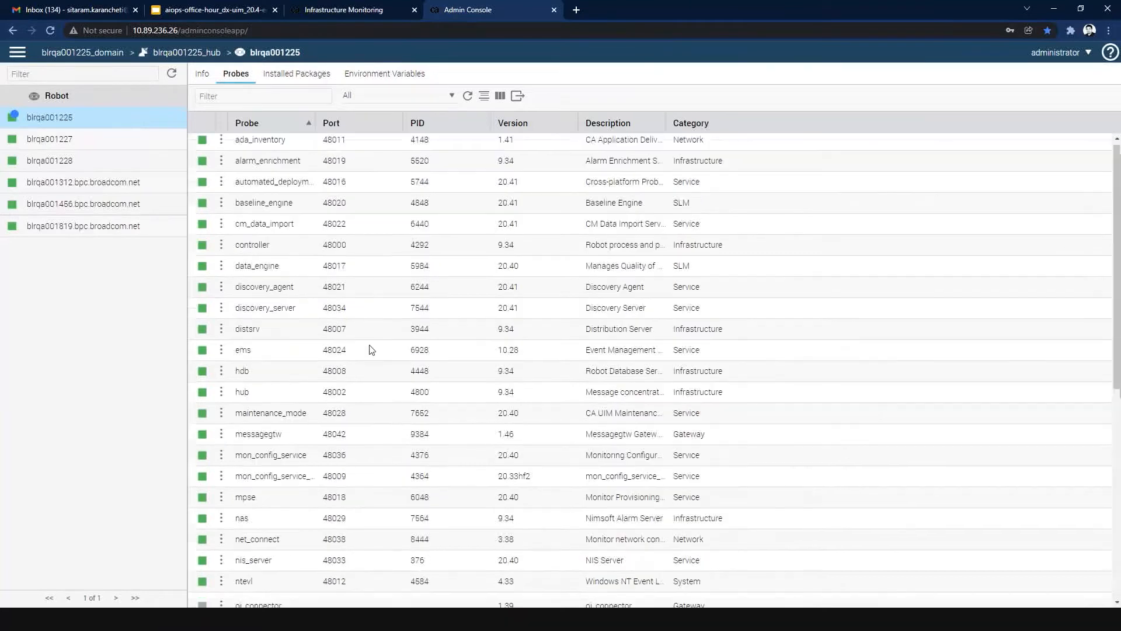
# Inspect the slm section under webapps in the raw configuration of the wasp probe on robot blrqa001227, and close it without changes.
pyautogui.click(125, 141)
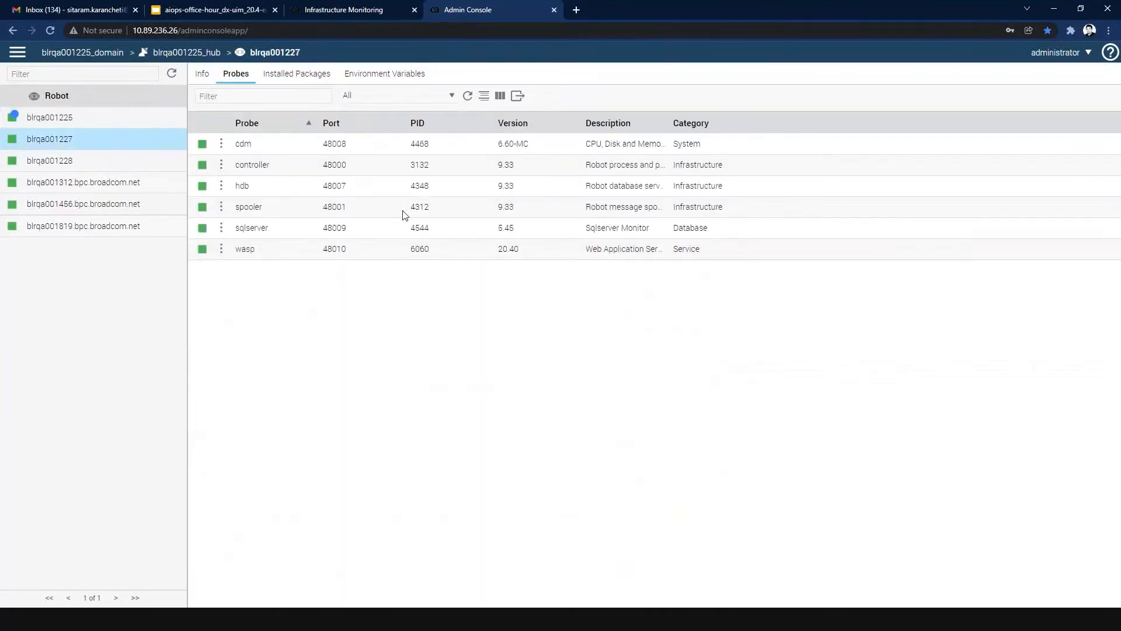
pyautogui.click(222, 250)
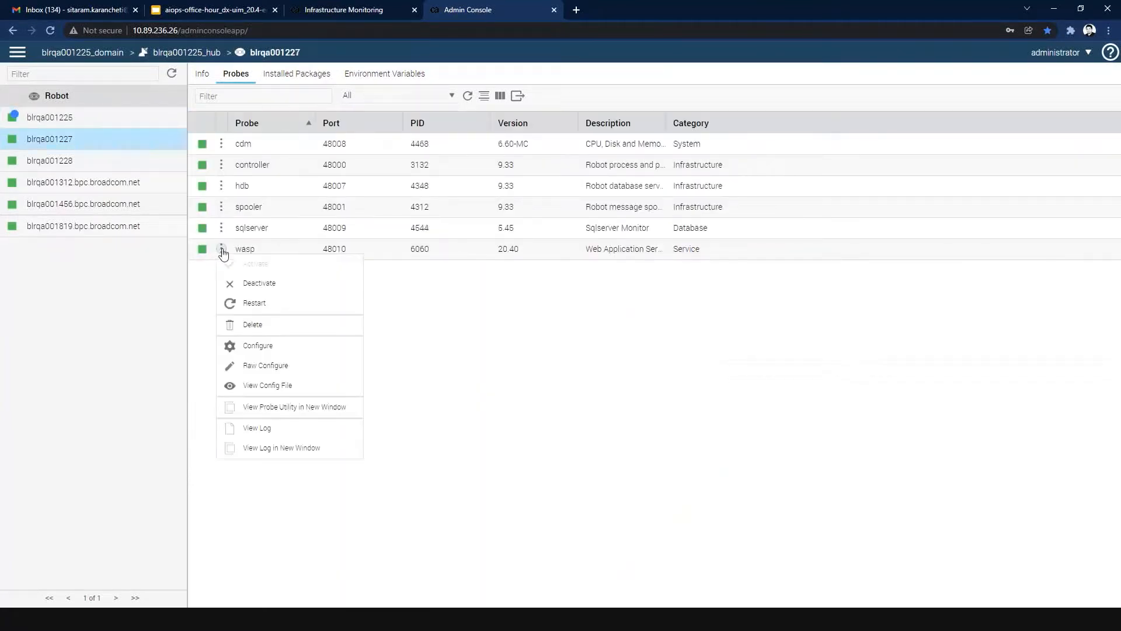
pyautogui.click(273, 367)
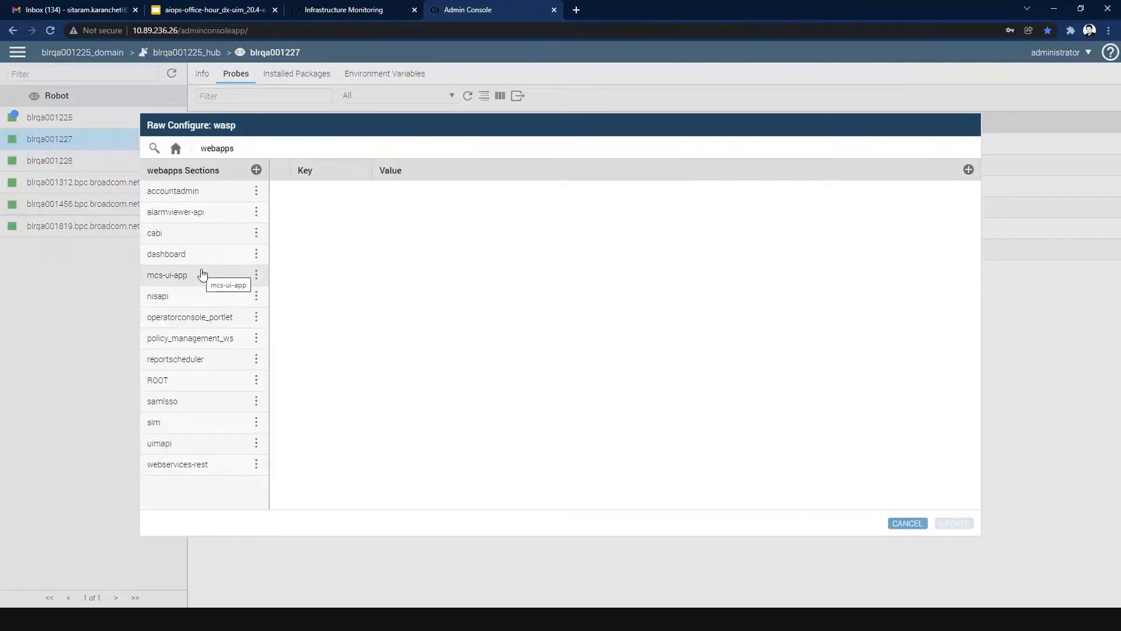
pyautogui.click(175, 423)
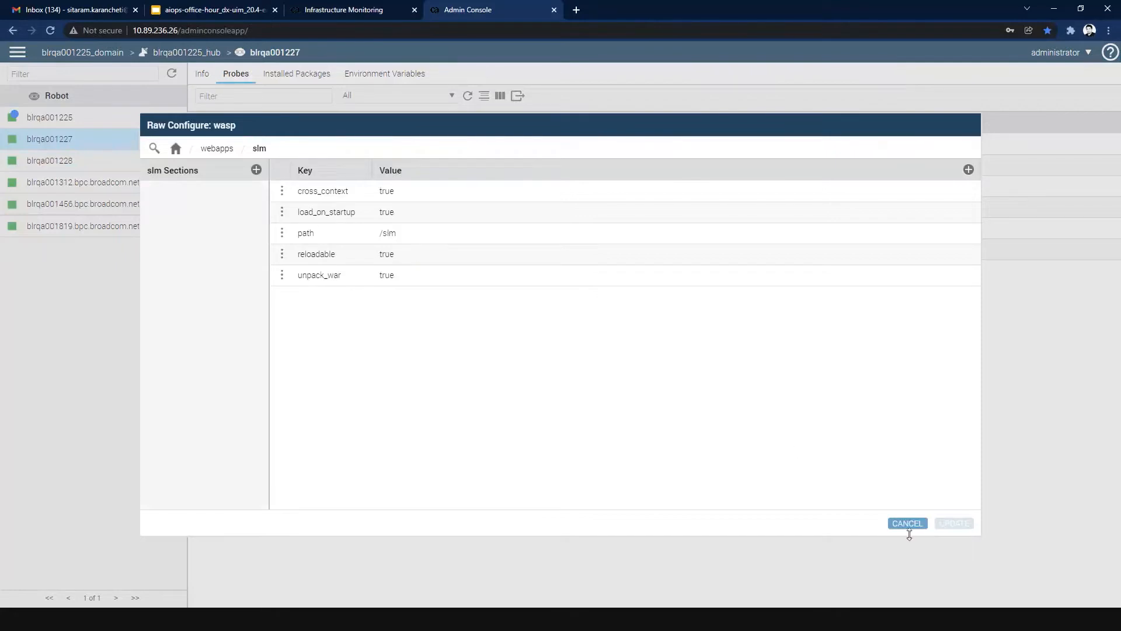
pyautogui.click(908, 523)
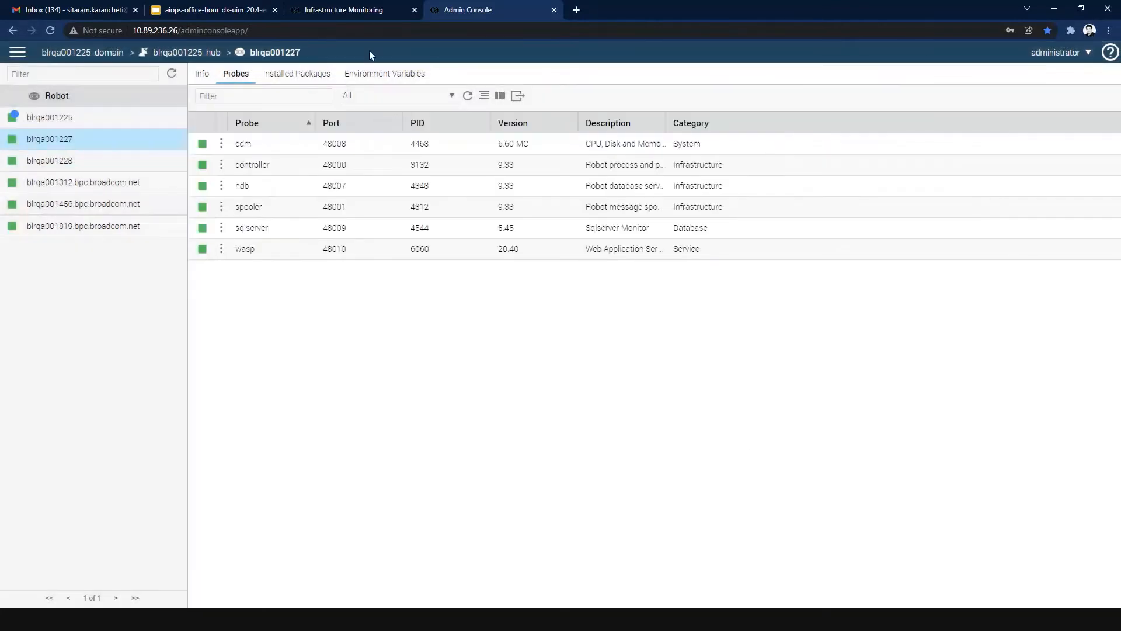
# Switch back to the Operator Console and expand the Microsoft, Database, GCP SLAs, Accounts and Azure nodes in the SLA tree.
pyautogui.click(374, 10)
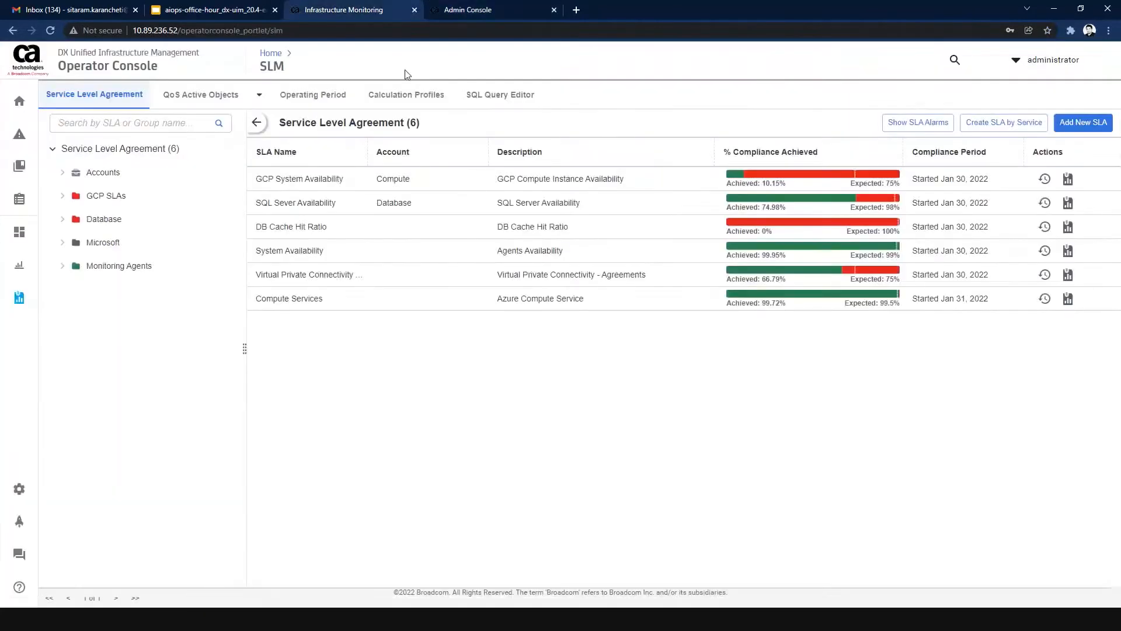
pyautogui.moveTo(38, 300)
pyautogui.click(63, 244)
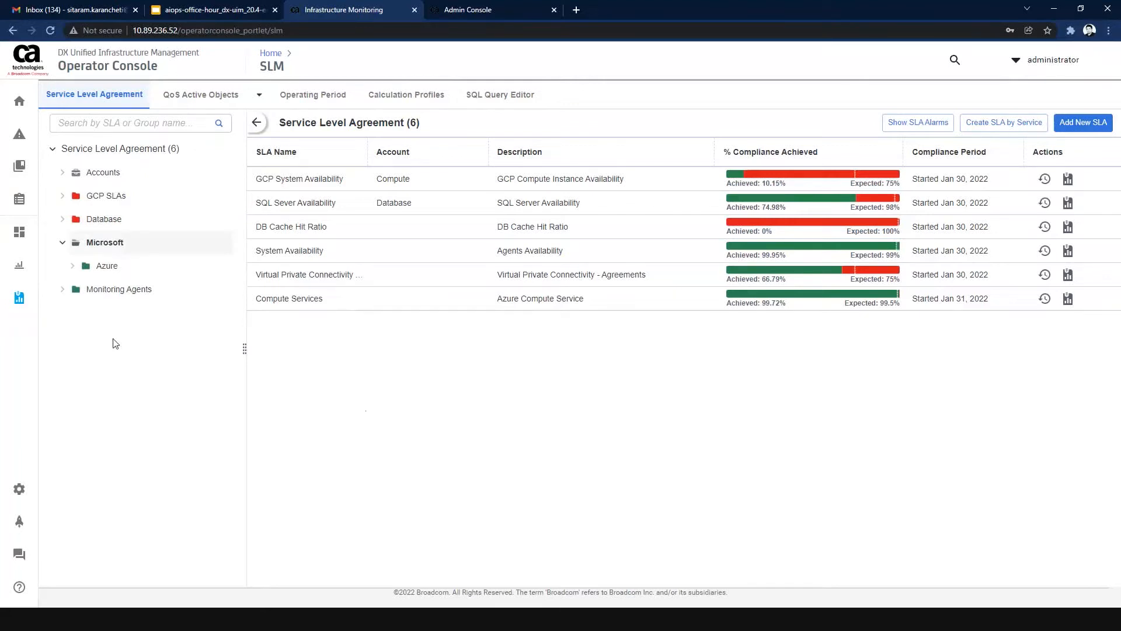
pyautogui.click(63, 226)
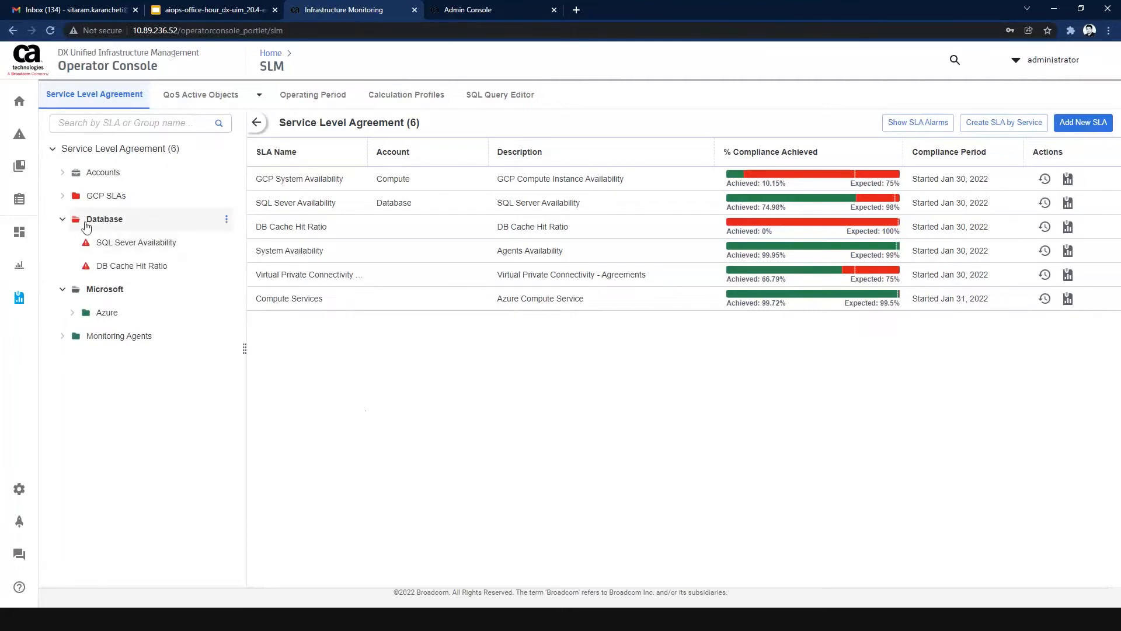
pyautogui.click(64, 197)
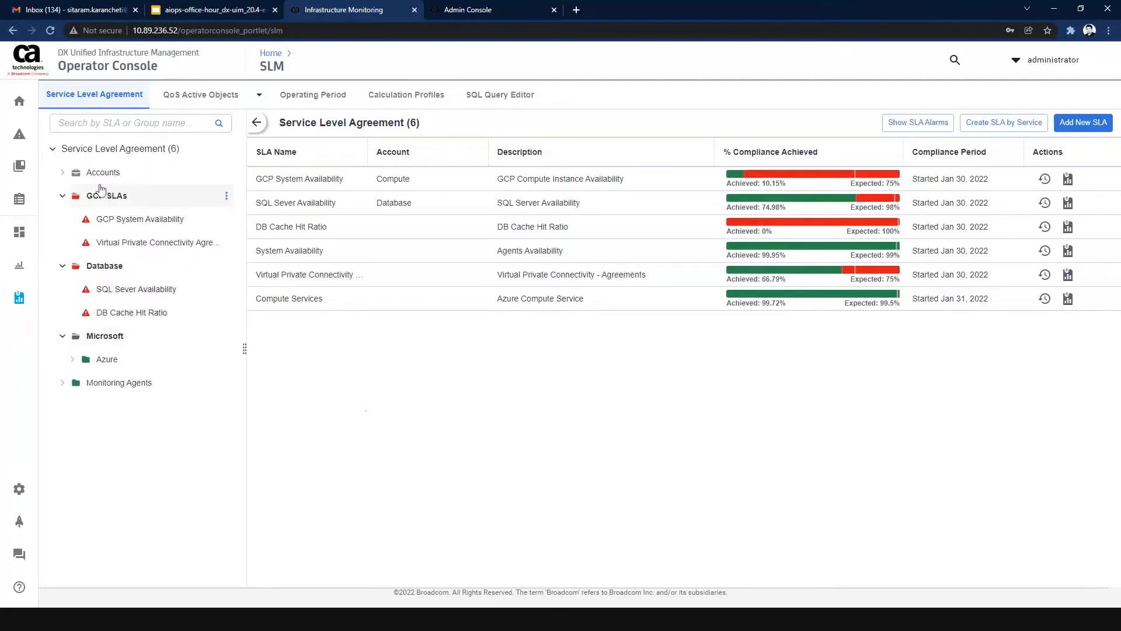
pyautogui.click(62, 173)
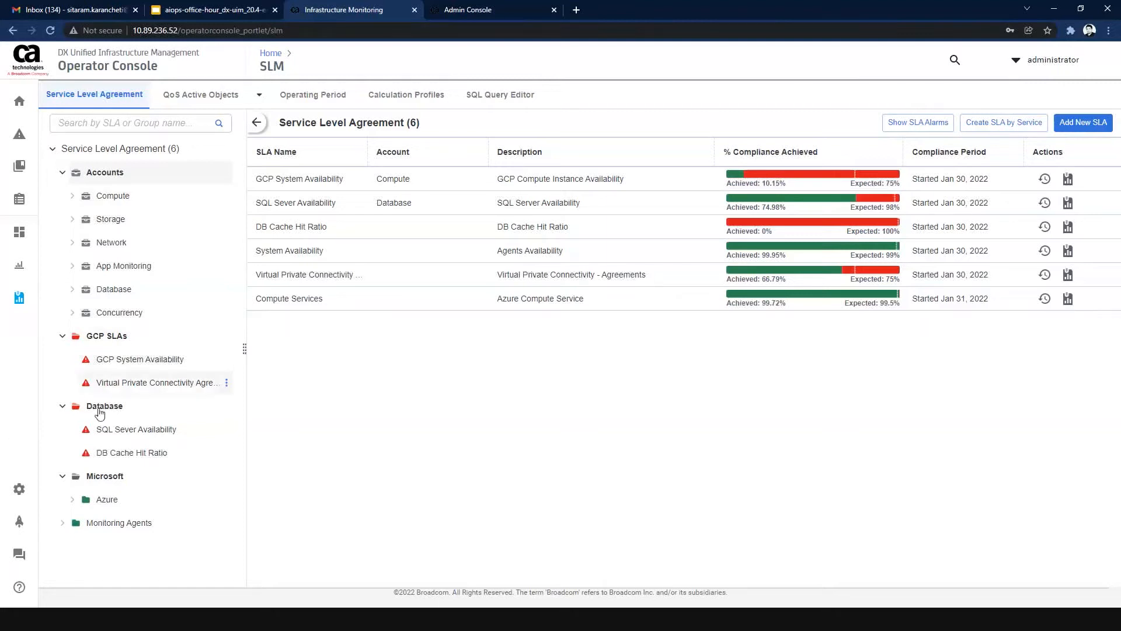
pyautogui.click(70, 501)
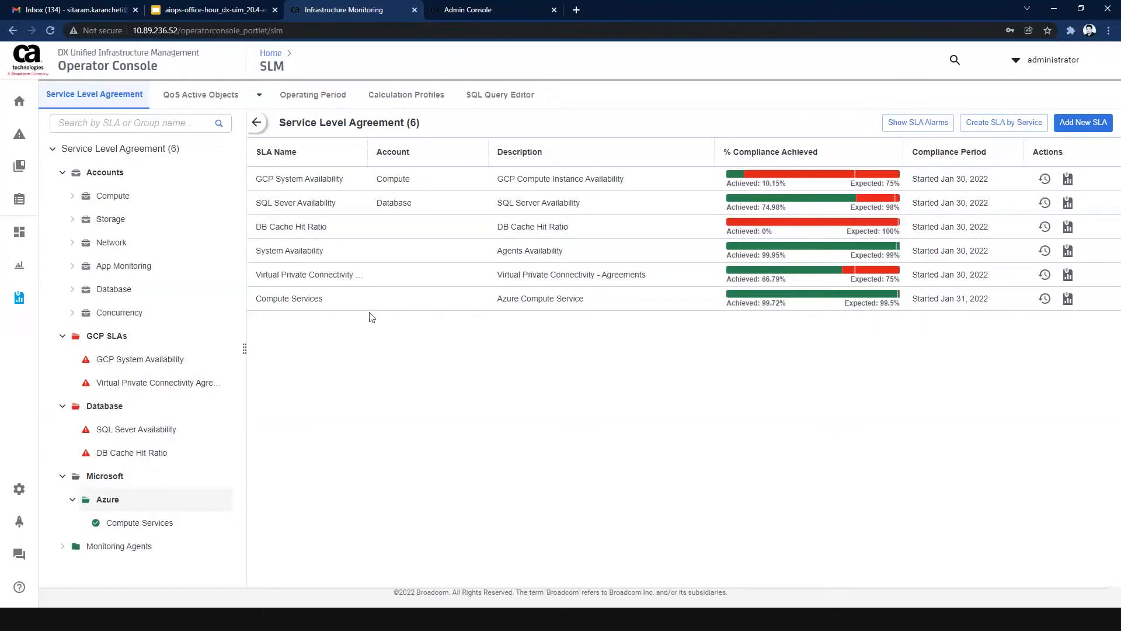
# View only the agreements in the GCP SLAs group, and return to the full Service Level Agreement list.
pyautogui.click(130, 339)
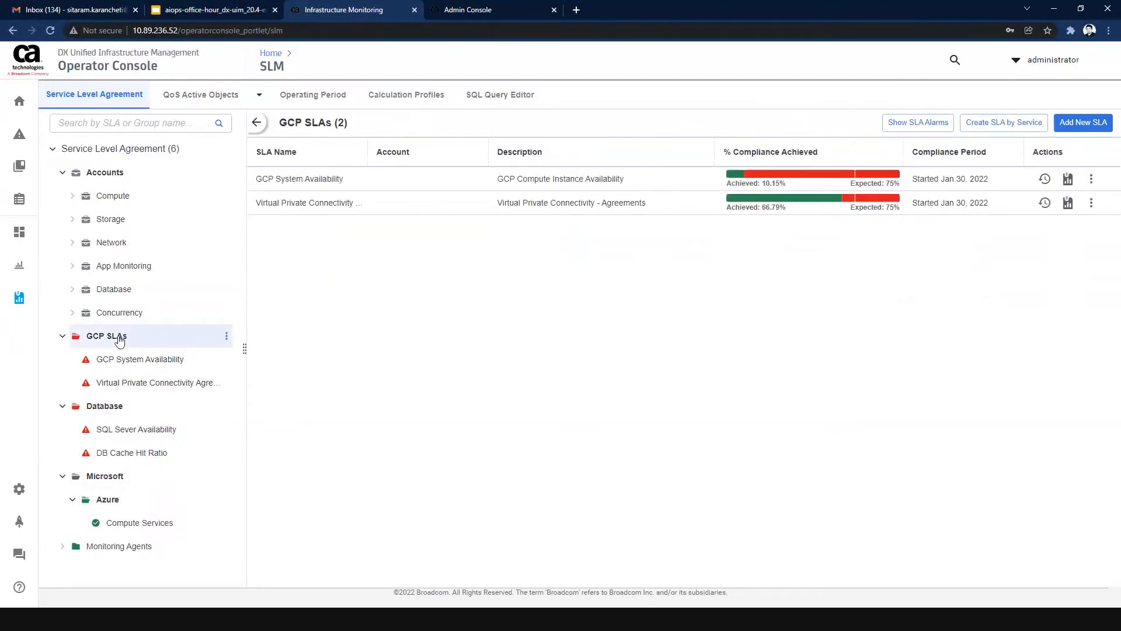
pyautogui.click(139, 153)
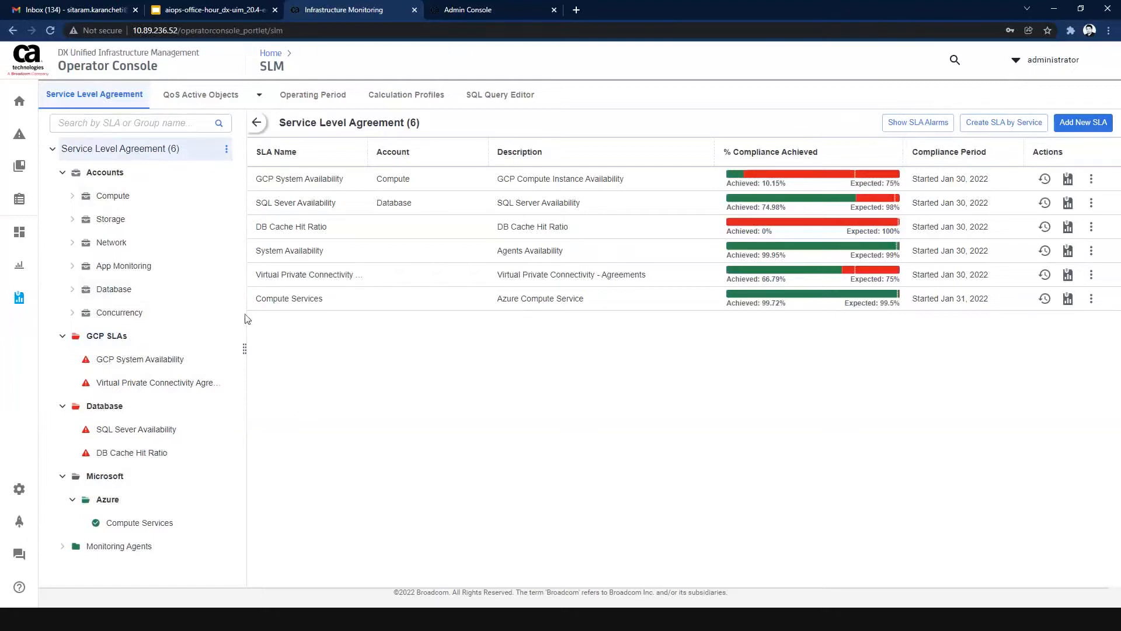
# Examine the time specification of the Business Hours operating period, and close it without changes.
pyautogui.click(294, 101)
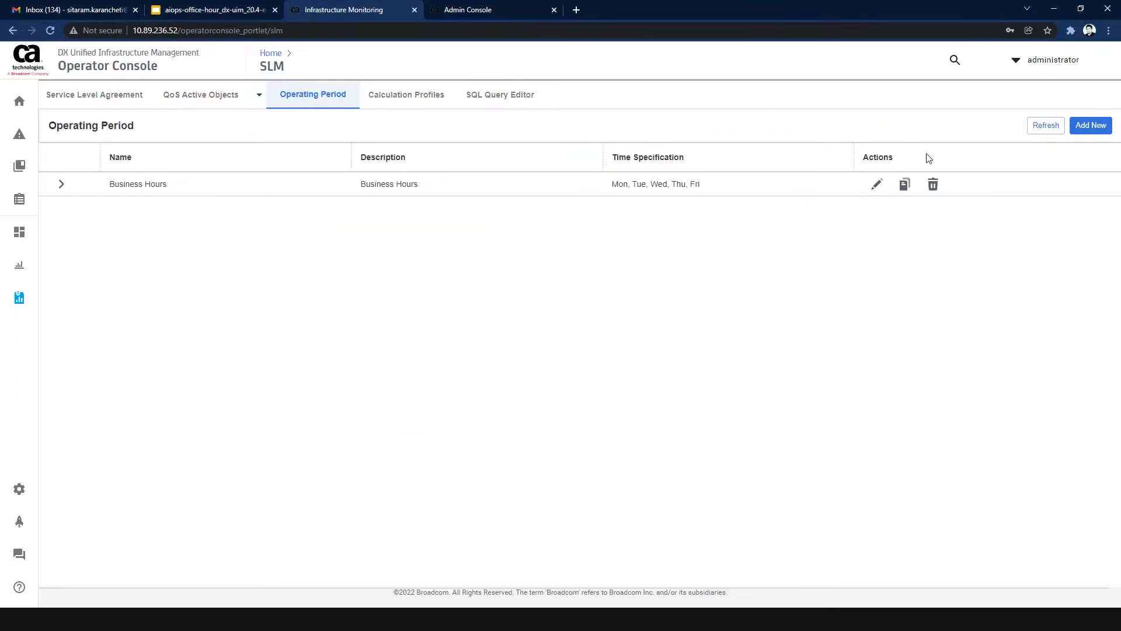
pyautogui.click(876, 185)
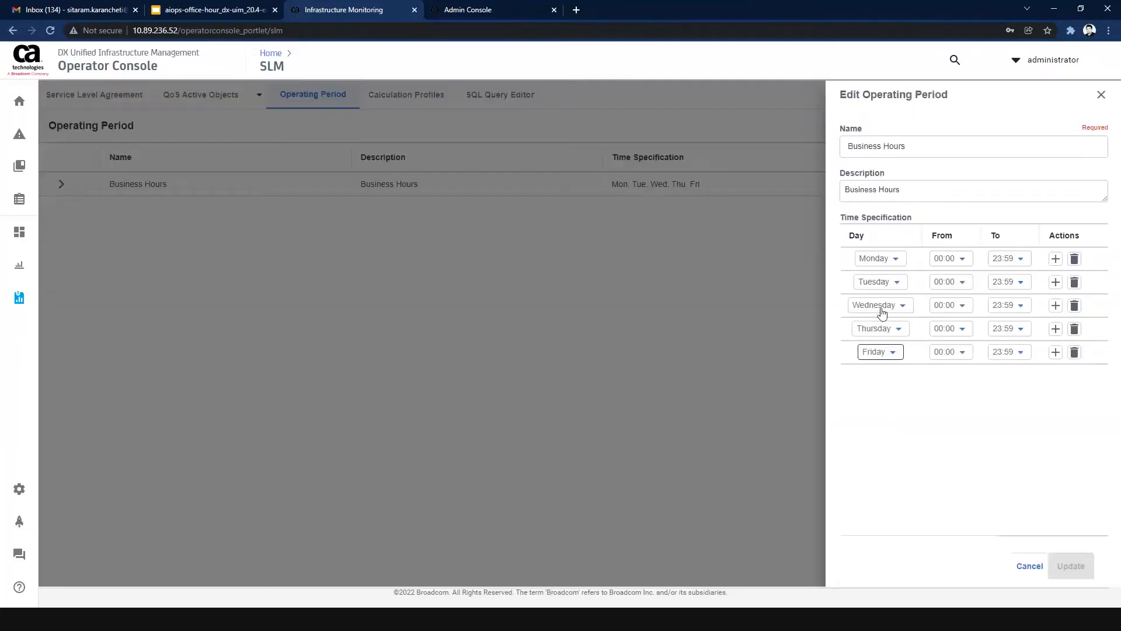
pyautogui.click(1105, 95)
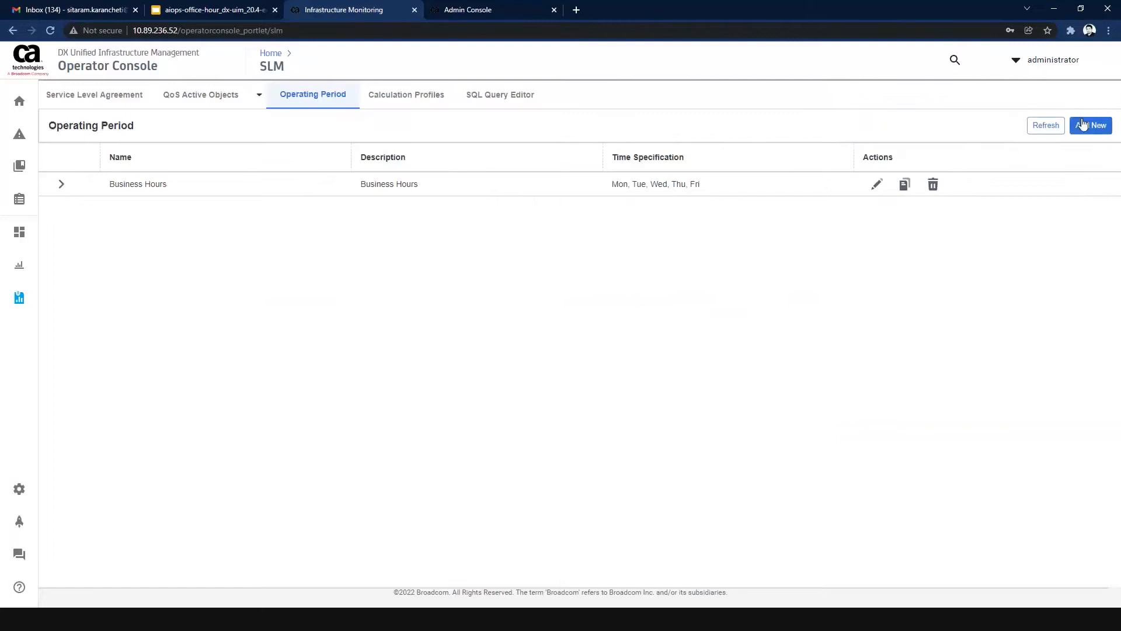
# Start a new operating period, add four extra time specification rows, and discard it.
pyautogui.click(1084, 125)
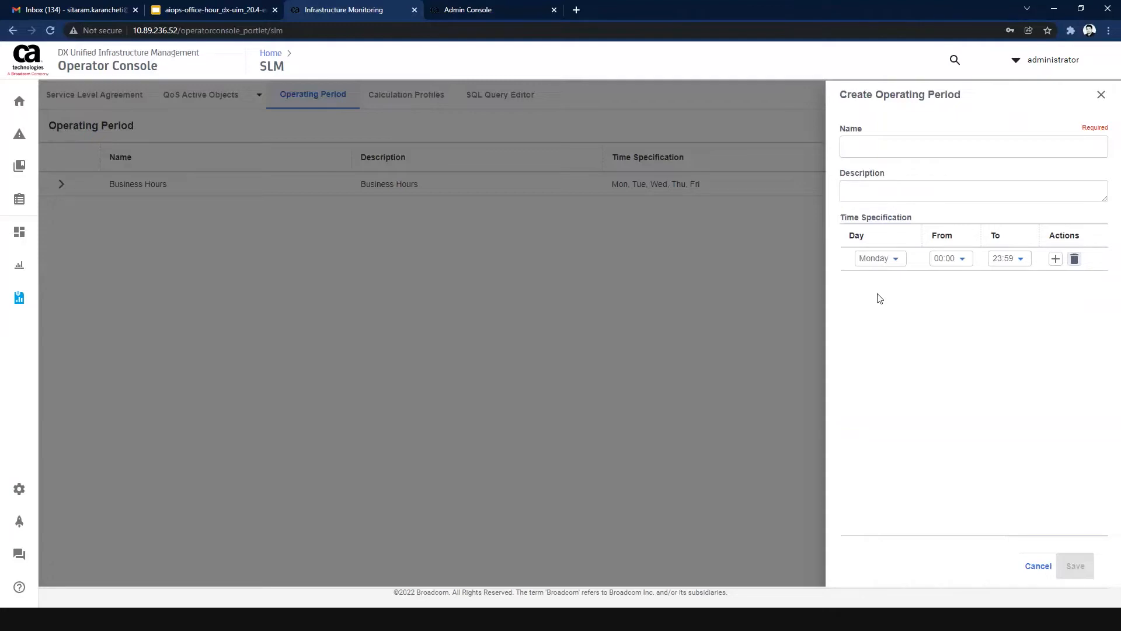
pyautogui.click(1055, 258)
pyautogui.click(1054, 259)
pyautogui.click(1055, 260)
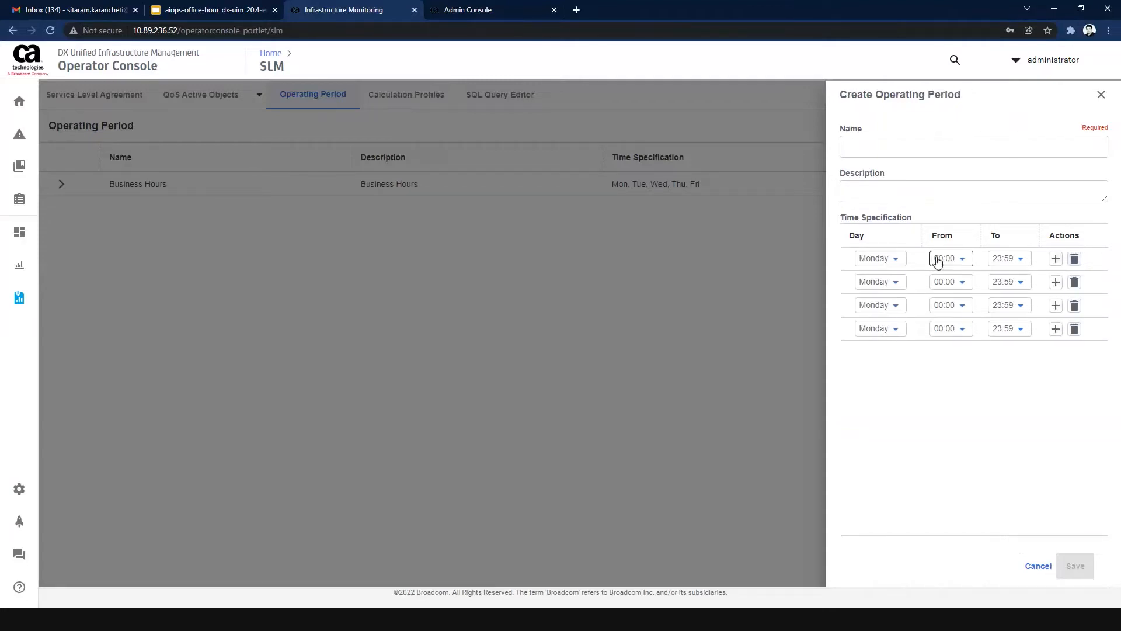
pyautogui.click(1055, 260)
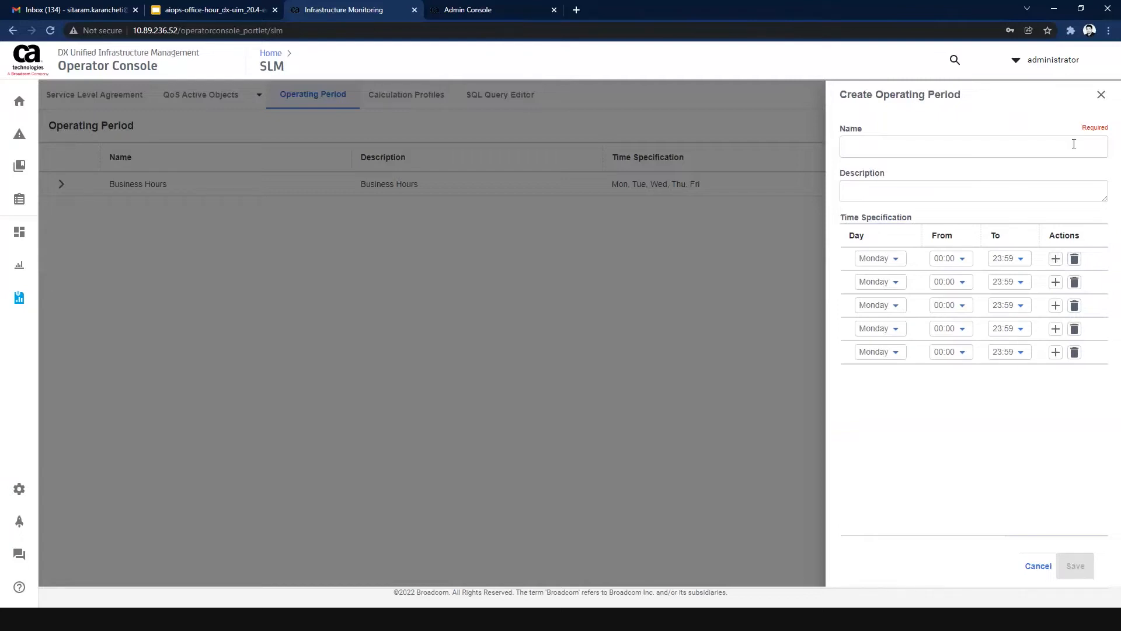
pyautogui.click(1101, 94)
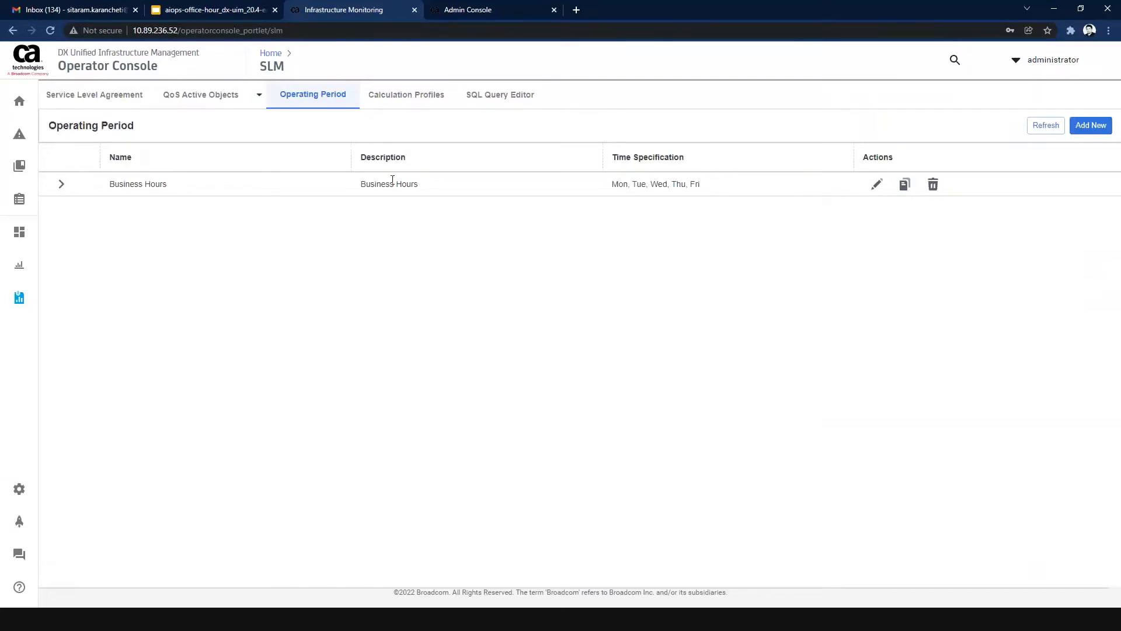
# Start a new QoS calculation profile that calculates availability from the average of all samples, and review the other plugin options.
pyautogui.click(394, 103)
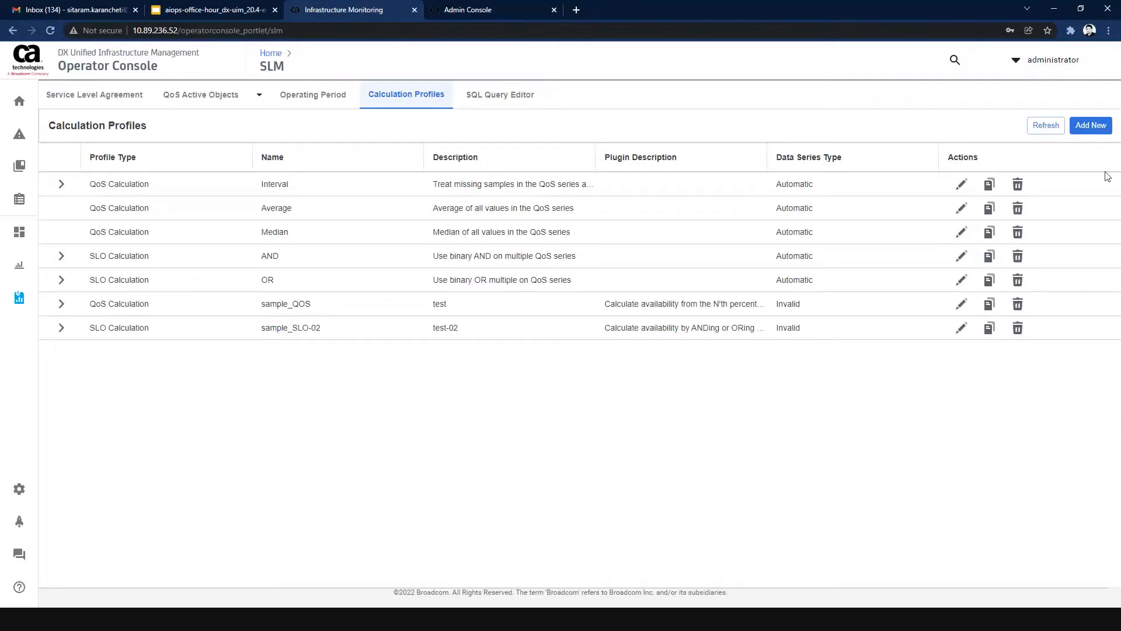
pyautogui.click(1091, 125)
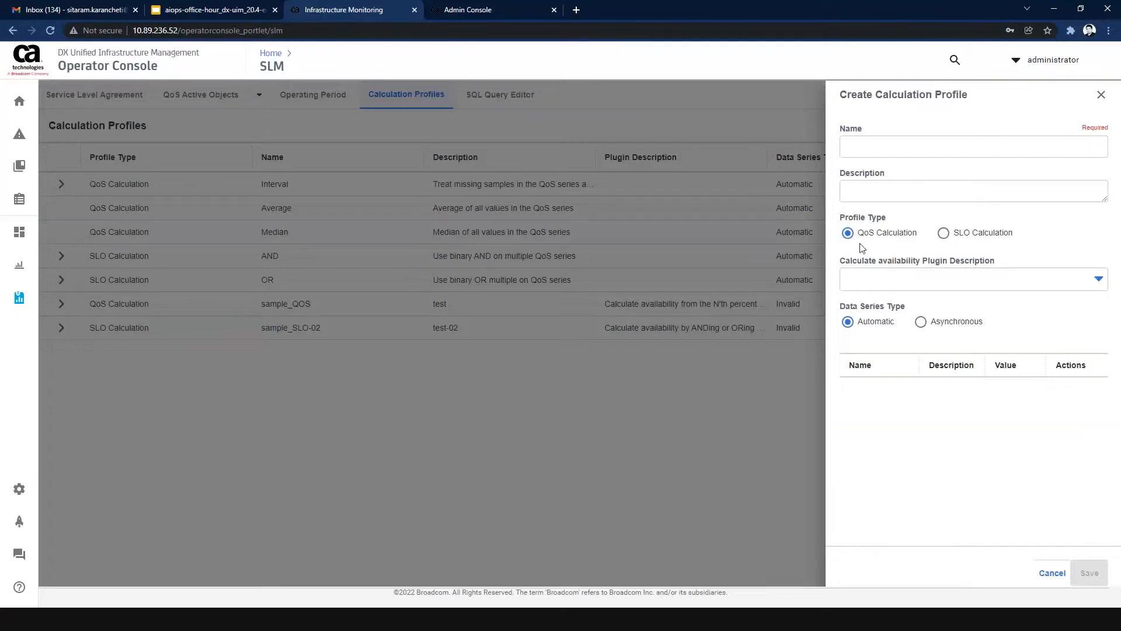
pyautogui.click(902, 281)
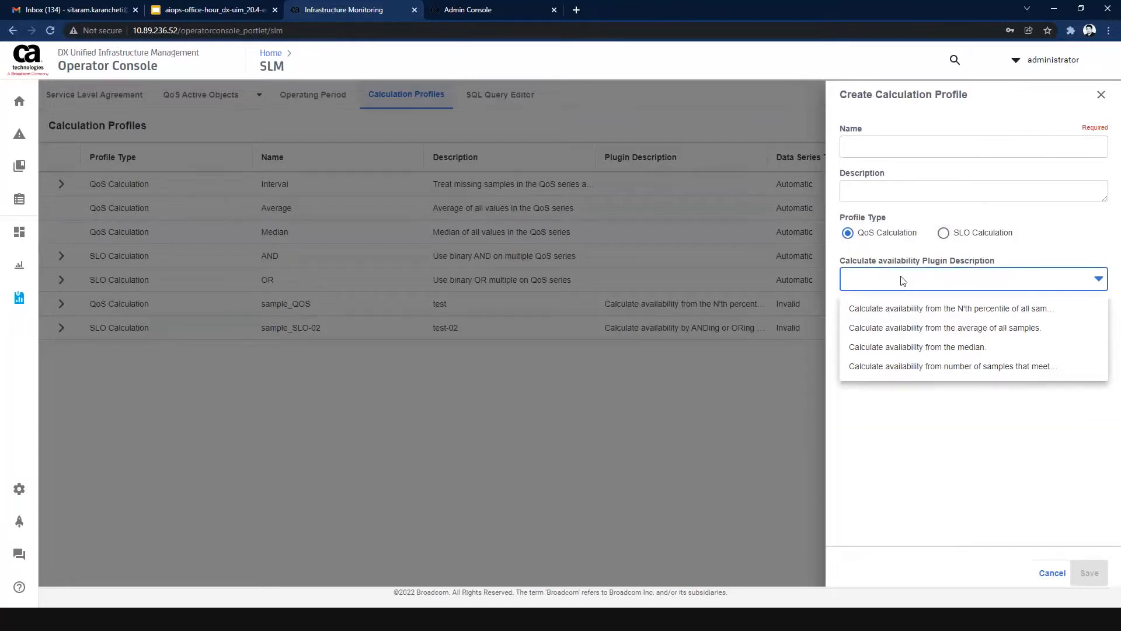
pyautogui.click(899, 329)
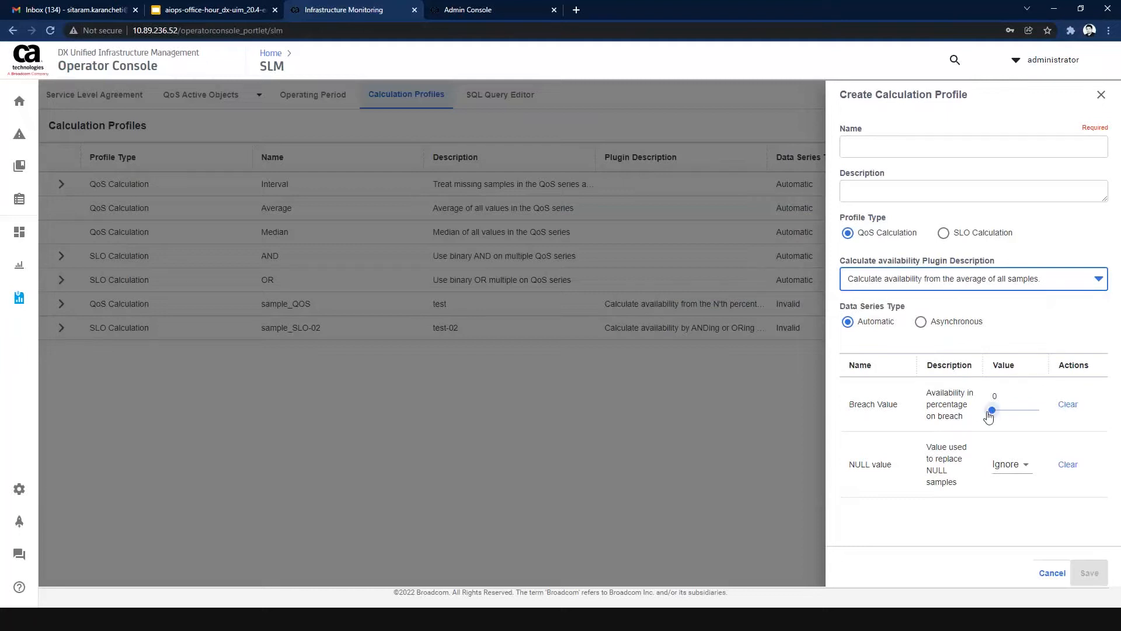
pyautogui.click(951, 292)
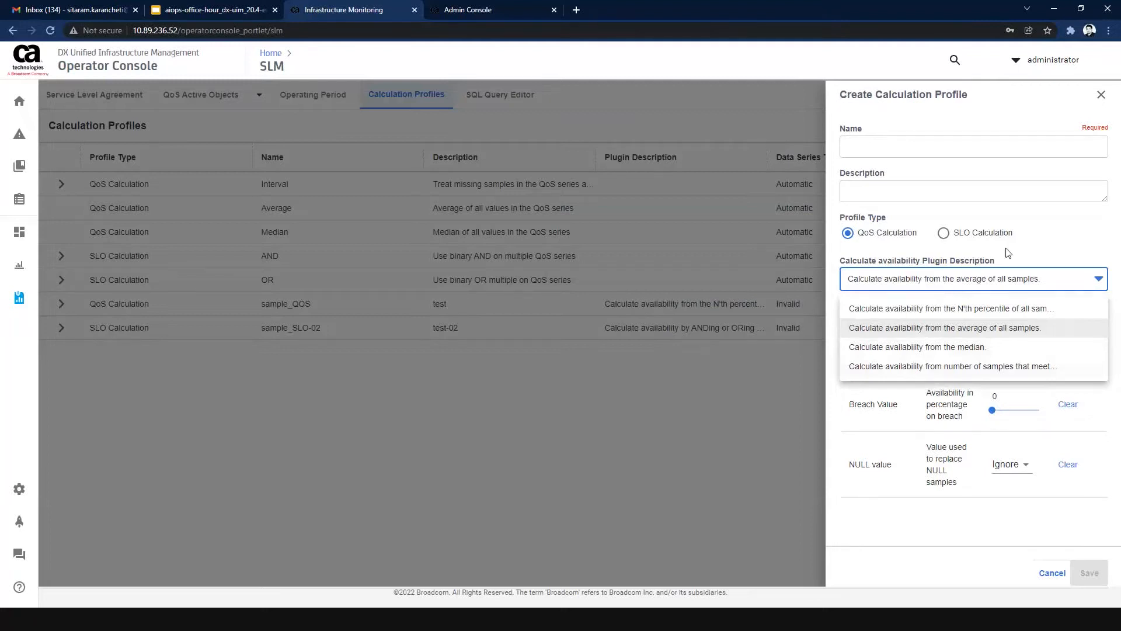
pyautogui.click(962, 248)
# Switch the new profile to SLO Calculation by a logical expression, check the missing samples options, and discard the profile.
pyautogui.click(943, 233)
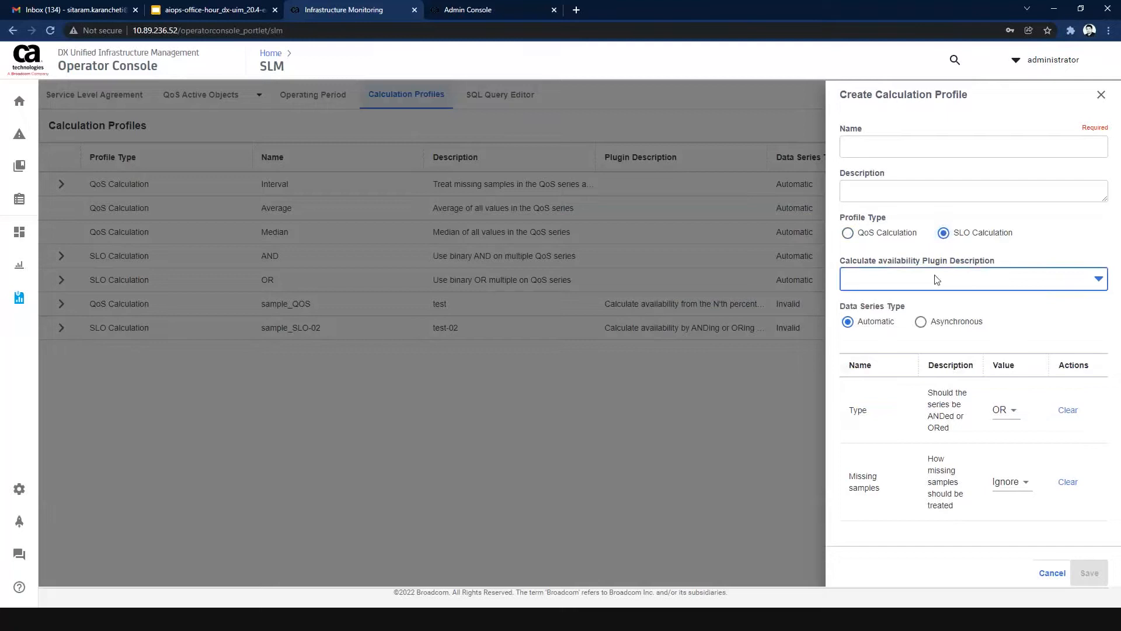
pyautogui.click(936, 280)
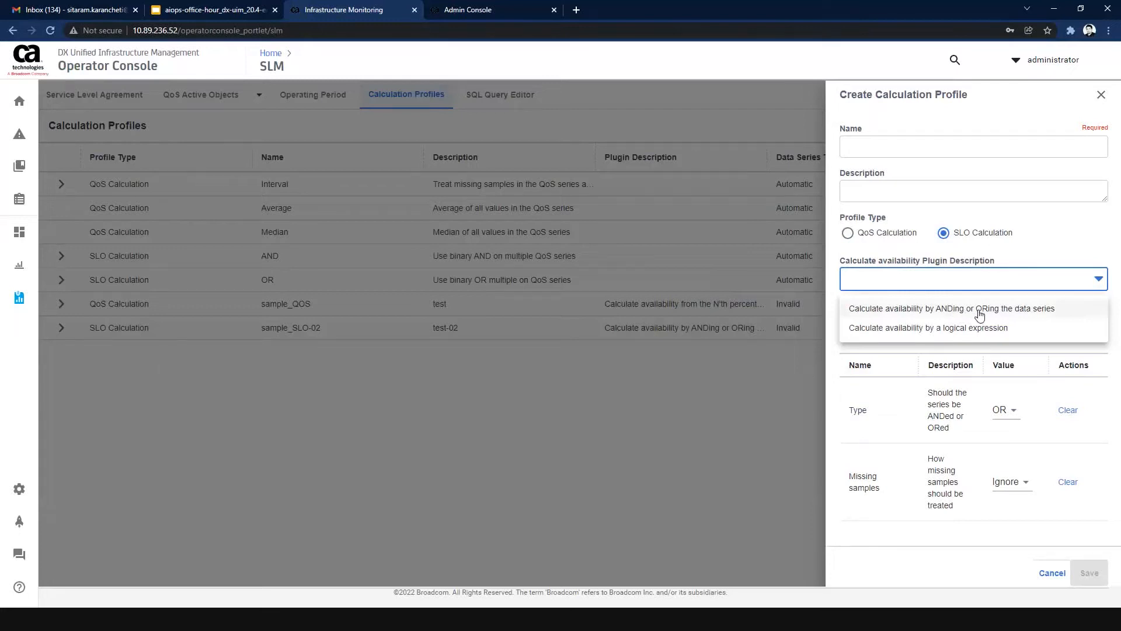
pyautogui.click(941, 327)
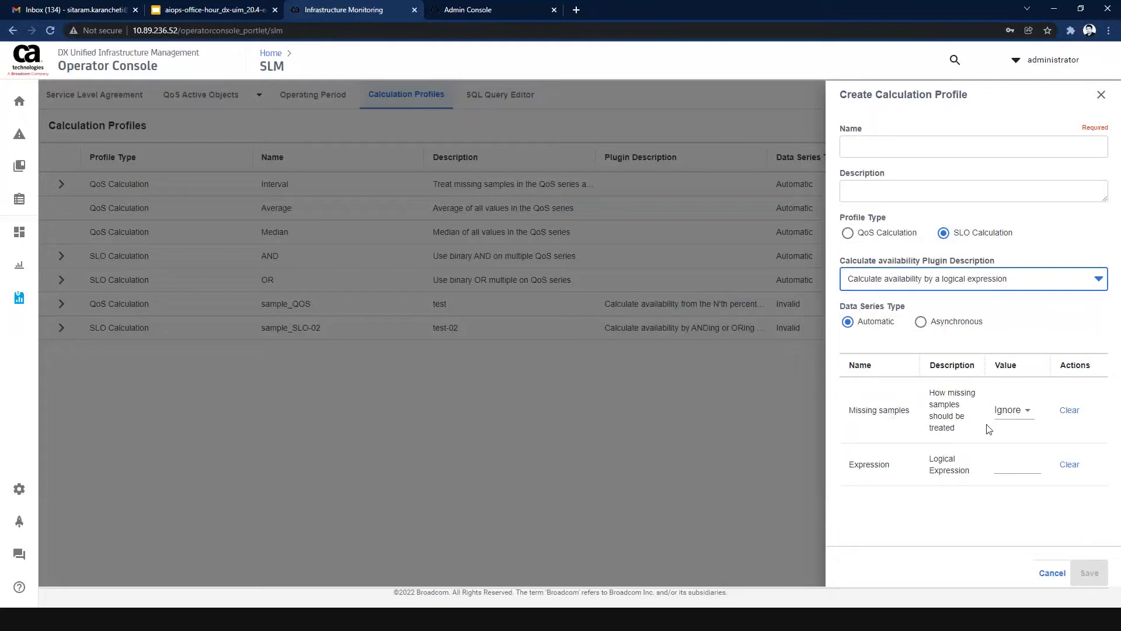
pyautogui.click(1004, 412)
pyautogui.click(884, 436)
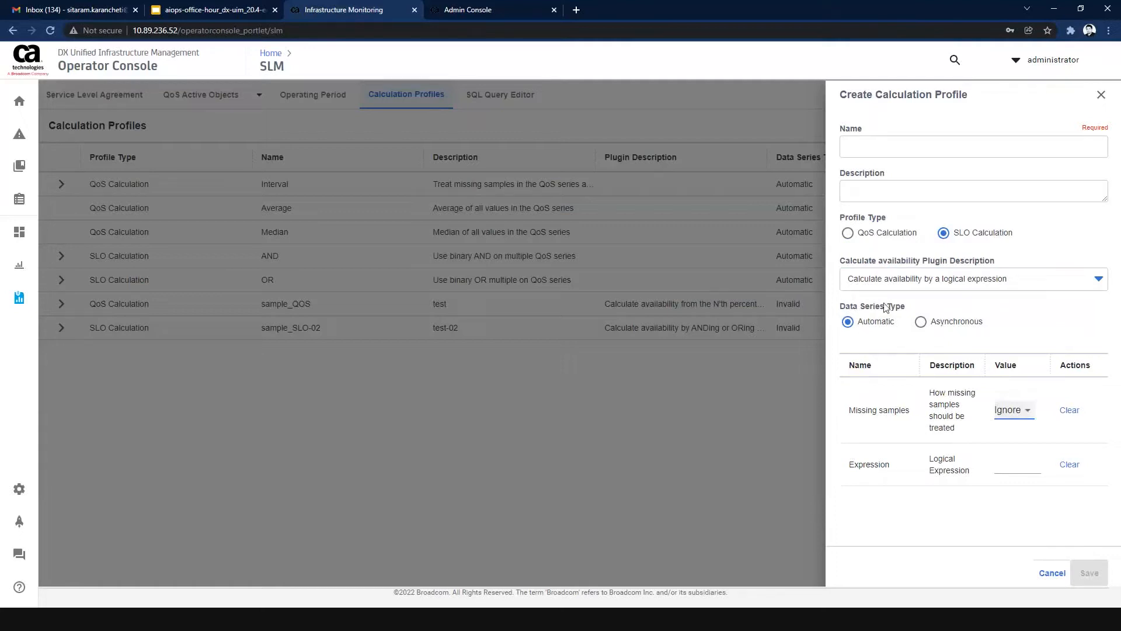
pyautogui.click(1101, 97)
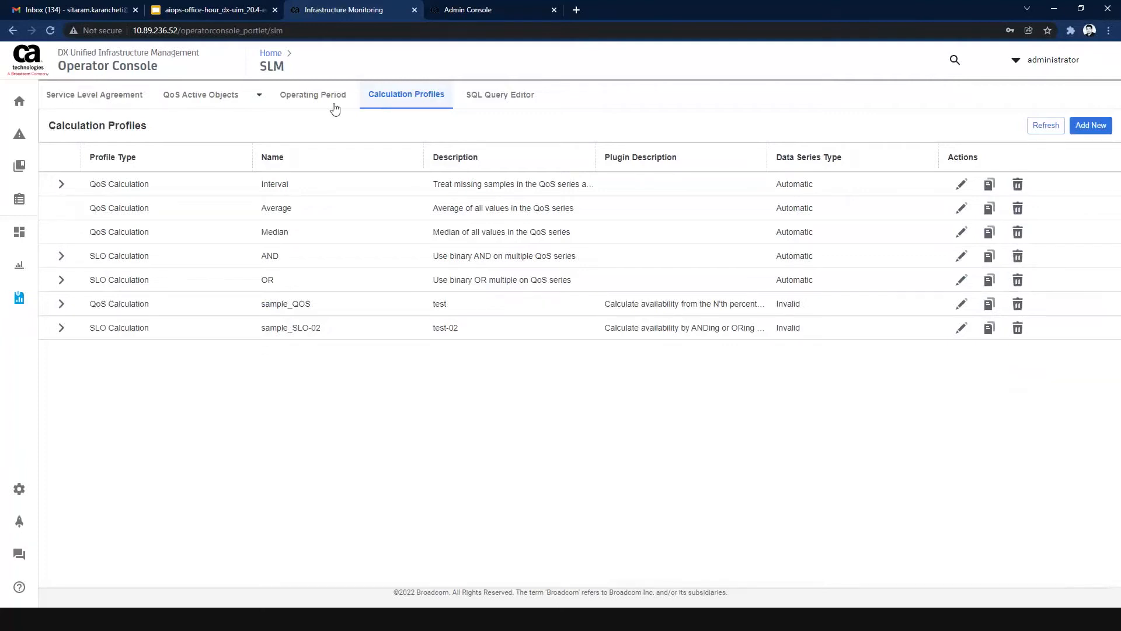
# Start a new service level agreement named "Data Center Availability", and check the account choices without assigning one.
pyautogui.click(127, 102)
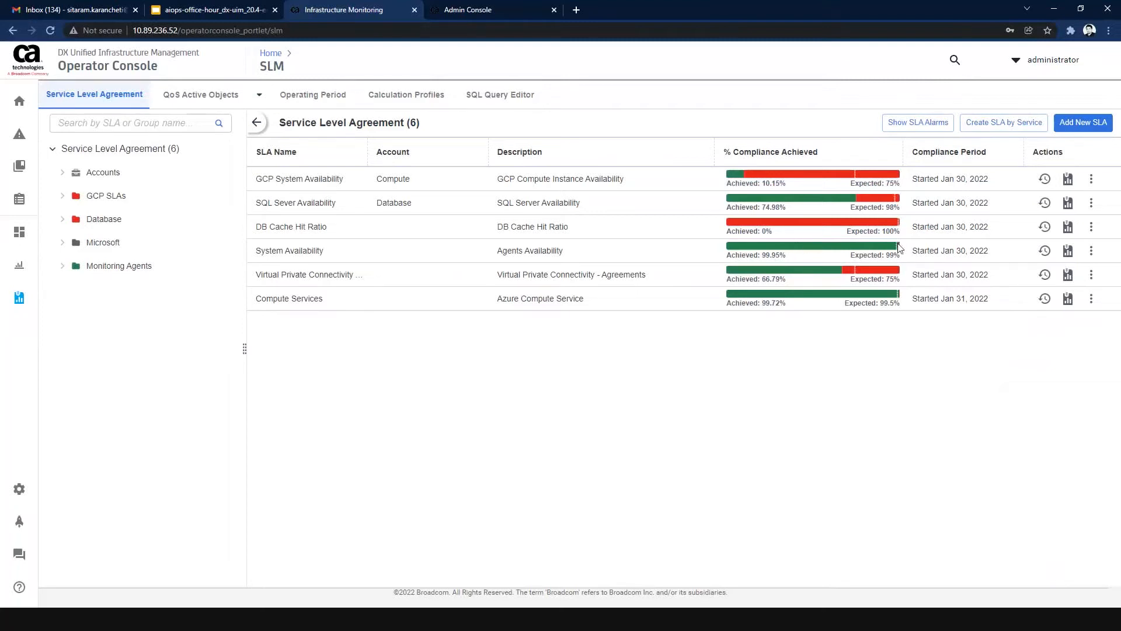
pyautogui.click(1071, 133)
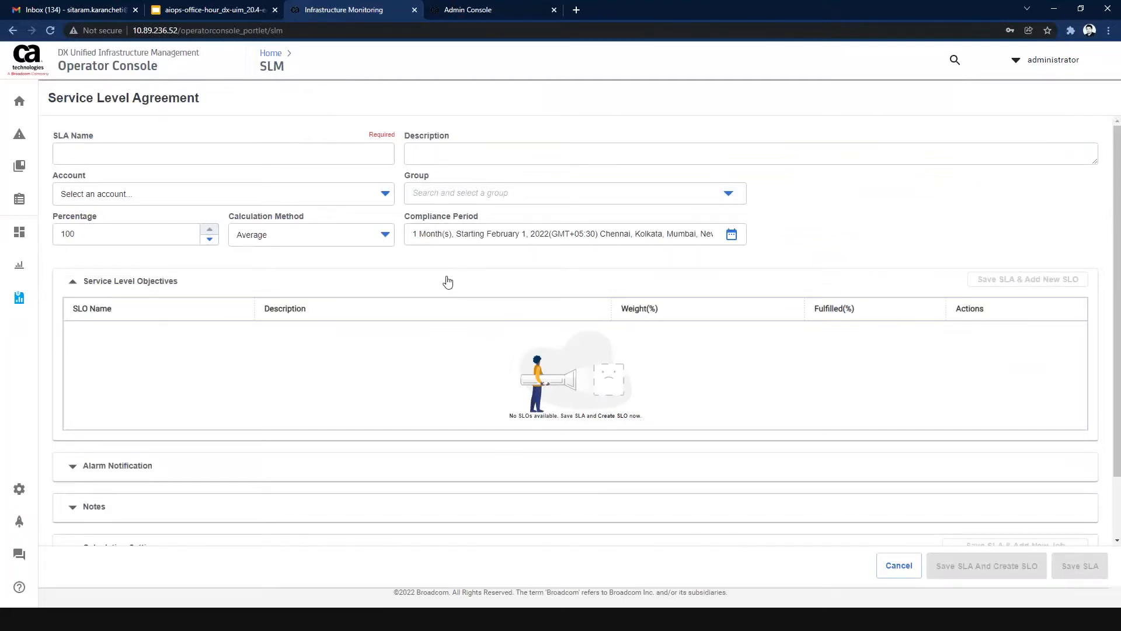
pyautogui.click(136, 153)
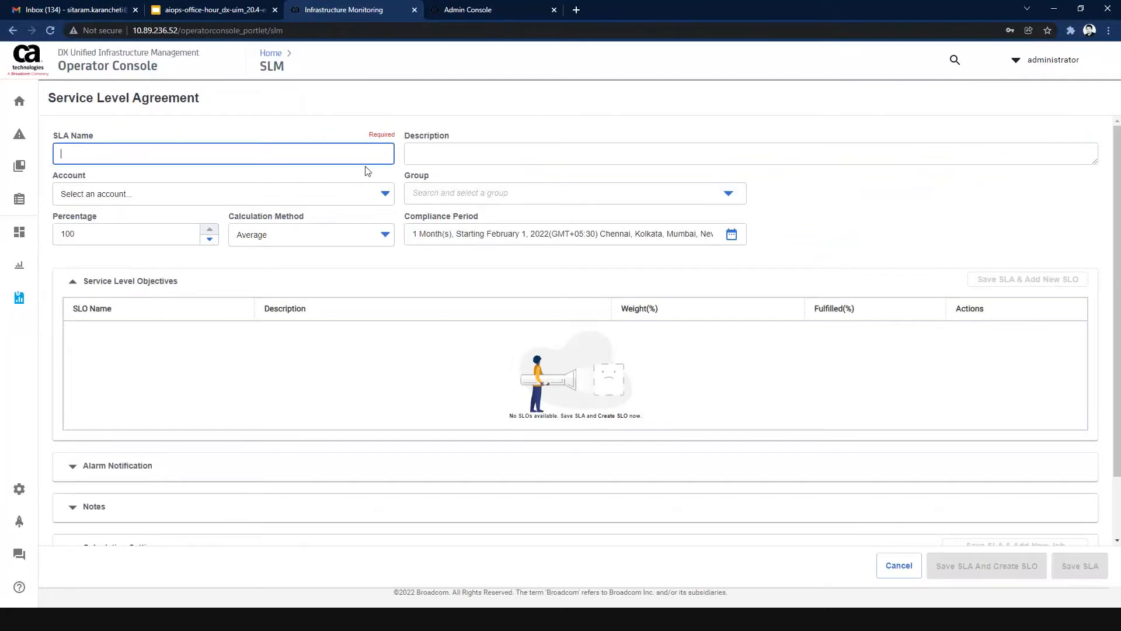
pyautogui.write('Data')
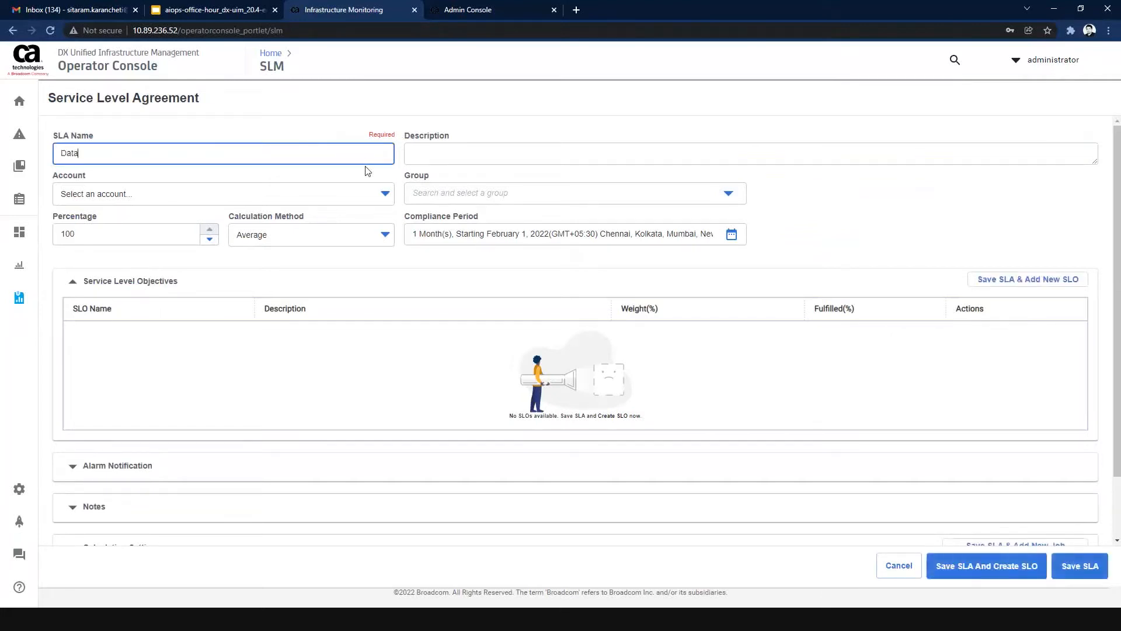
pyautogui.write(' Center Availability')
pyautogui.click(356, 199)
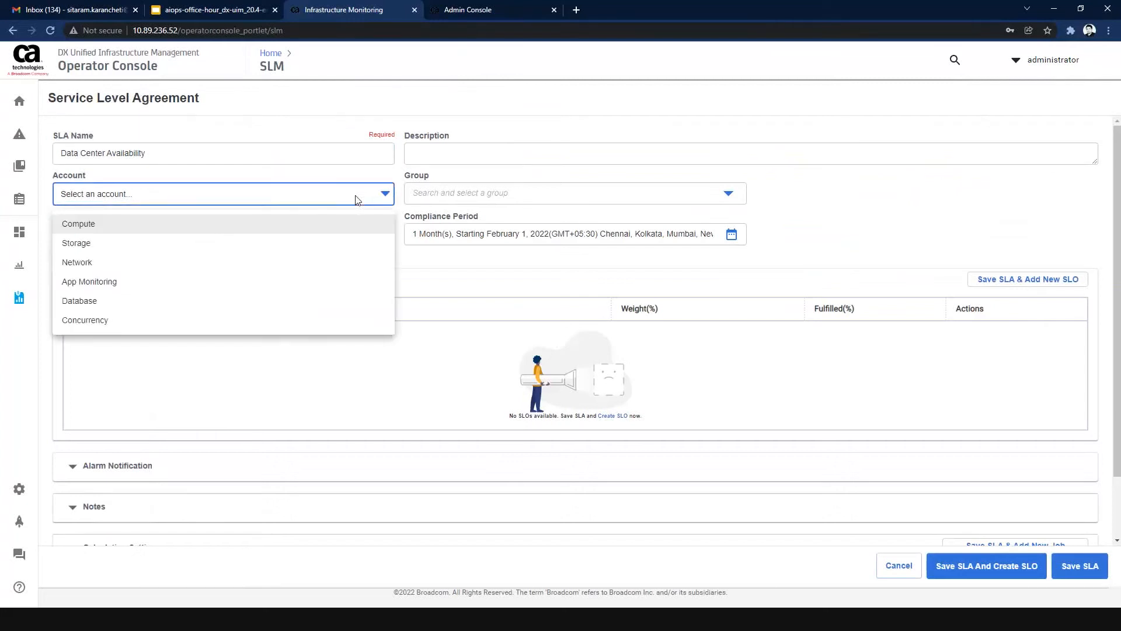
pyautogui.click(440, 266)
# Create a new SLA group named "Availability Agreements" directly under the root Groups folder.
pyautogui.click(476, 199)
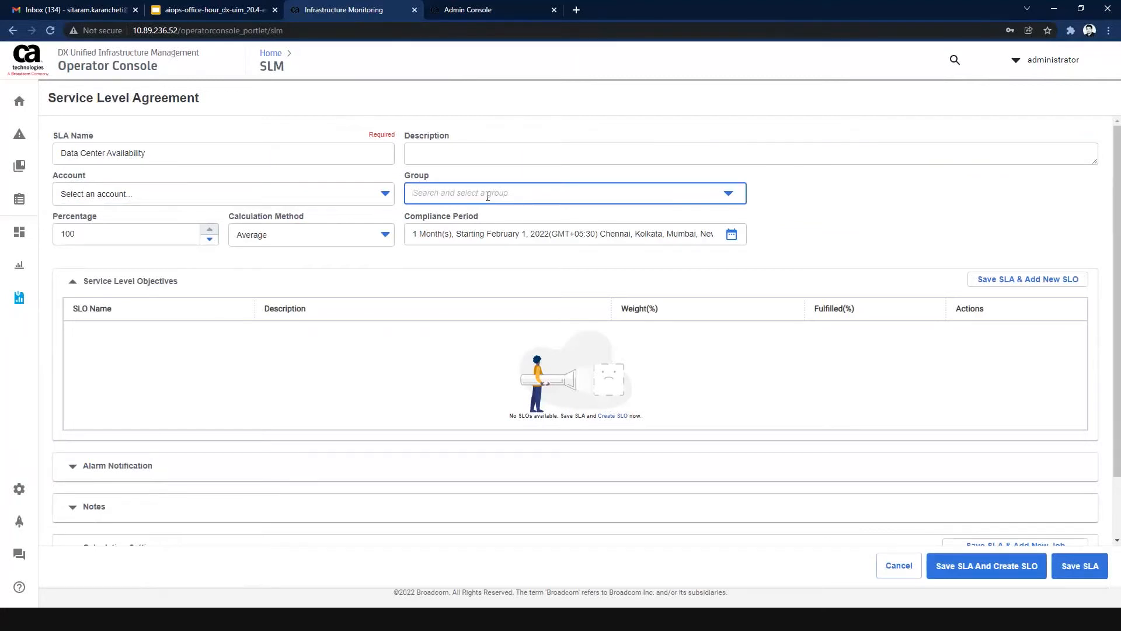
pyautogui.click(488, 197)
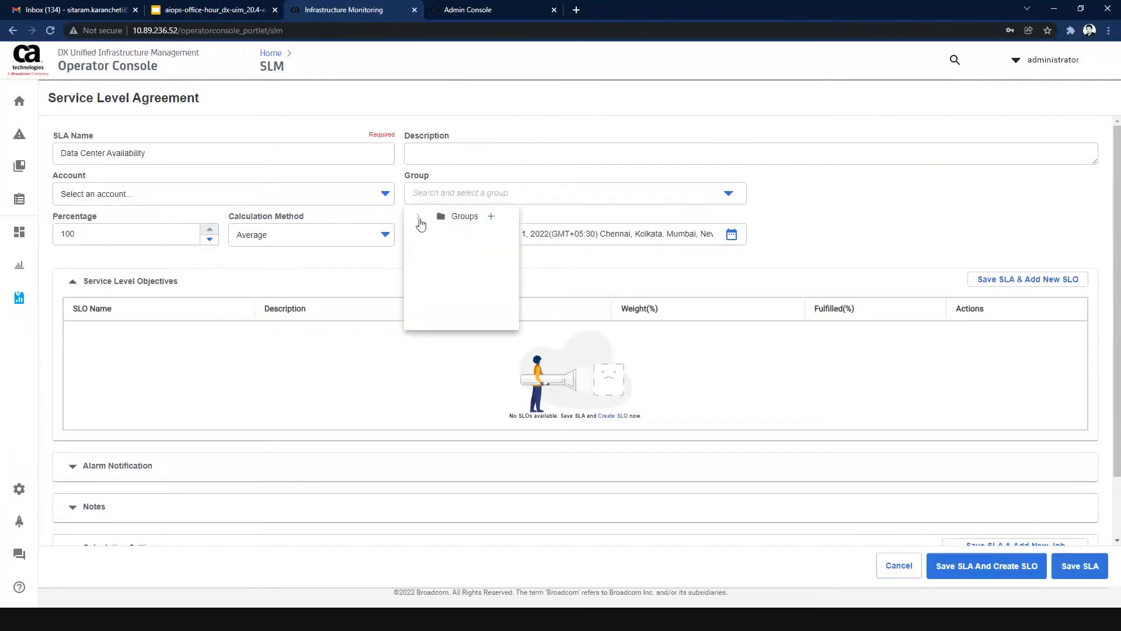
pyautogui.click(418, 217)
pyautogui.click(538, 219)
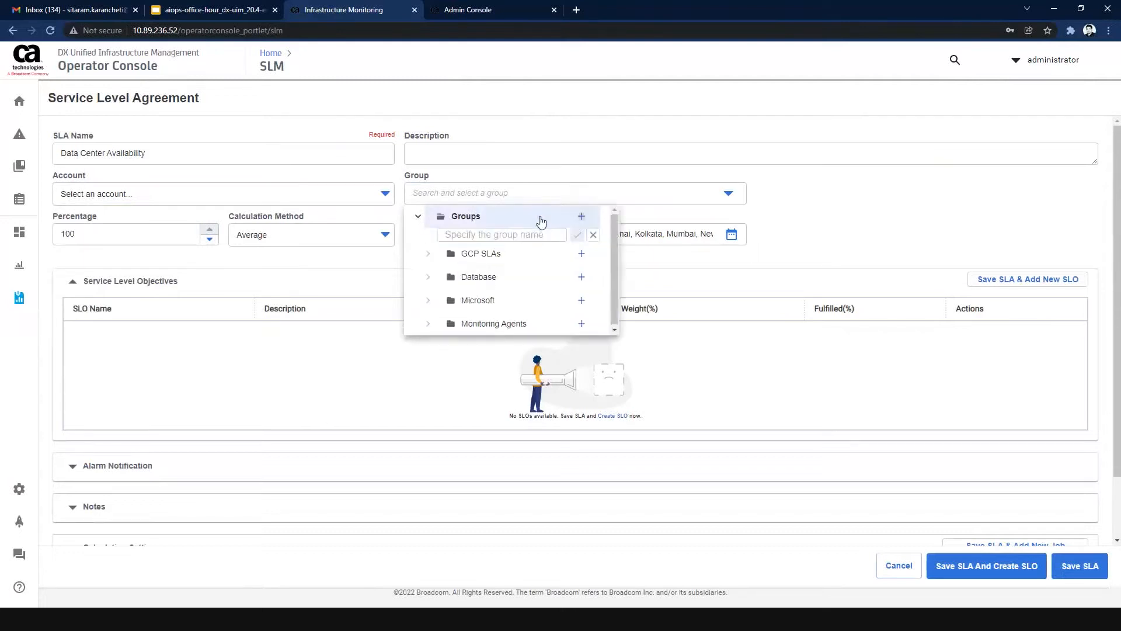
pyautogui.click(482, 235)
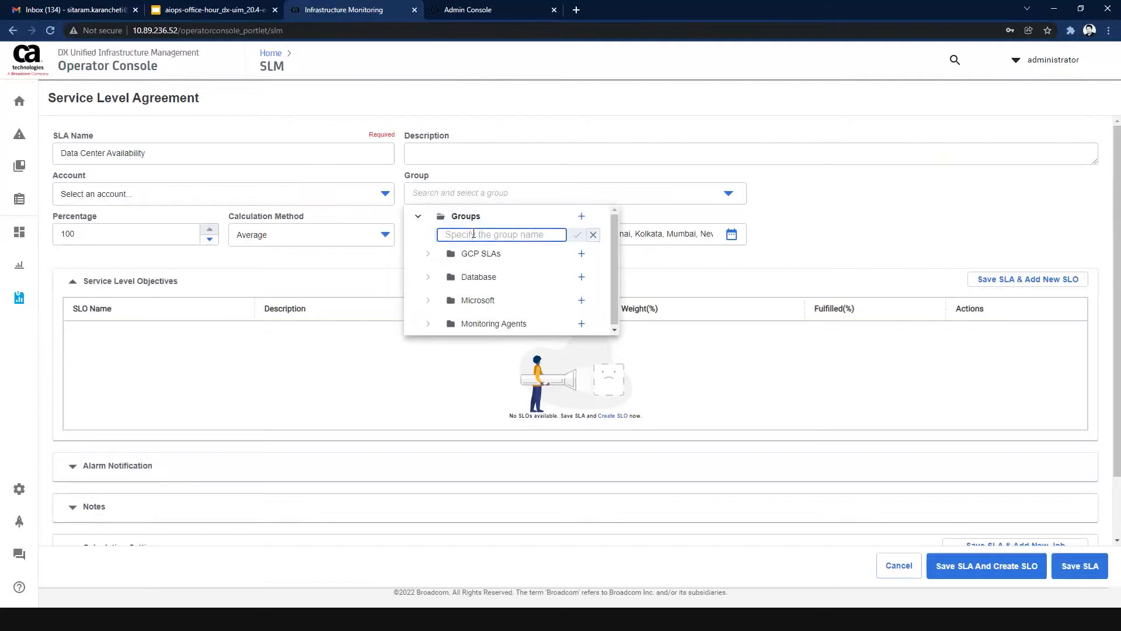
pyautogui.write('Availa')
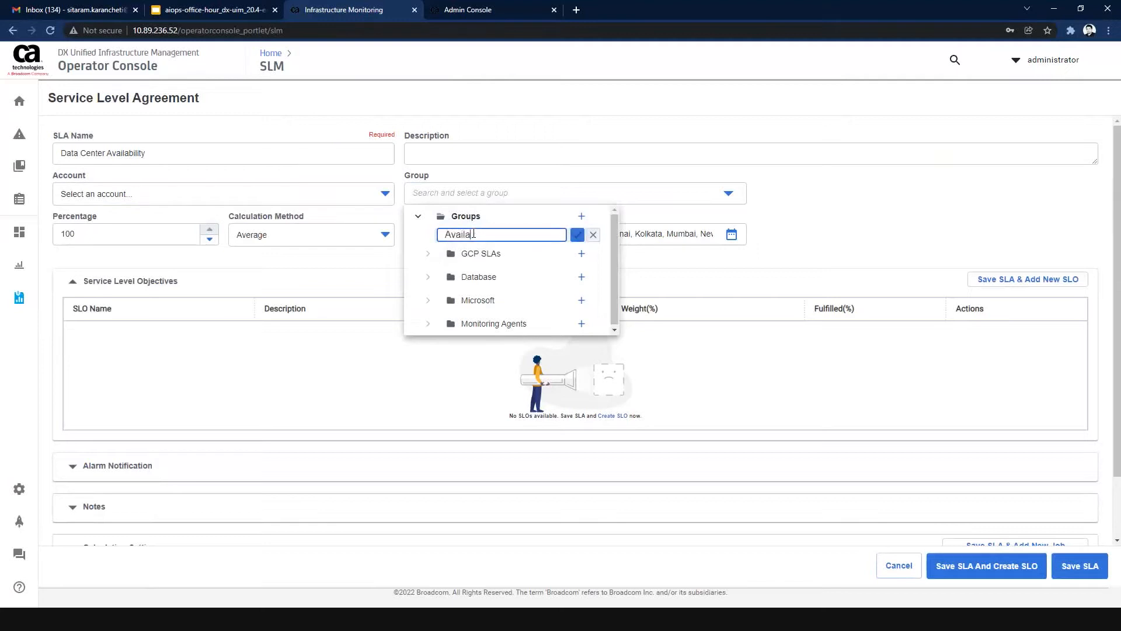
pyautogui.write('bility Agreements')
pyautogui.click(577, 234)
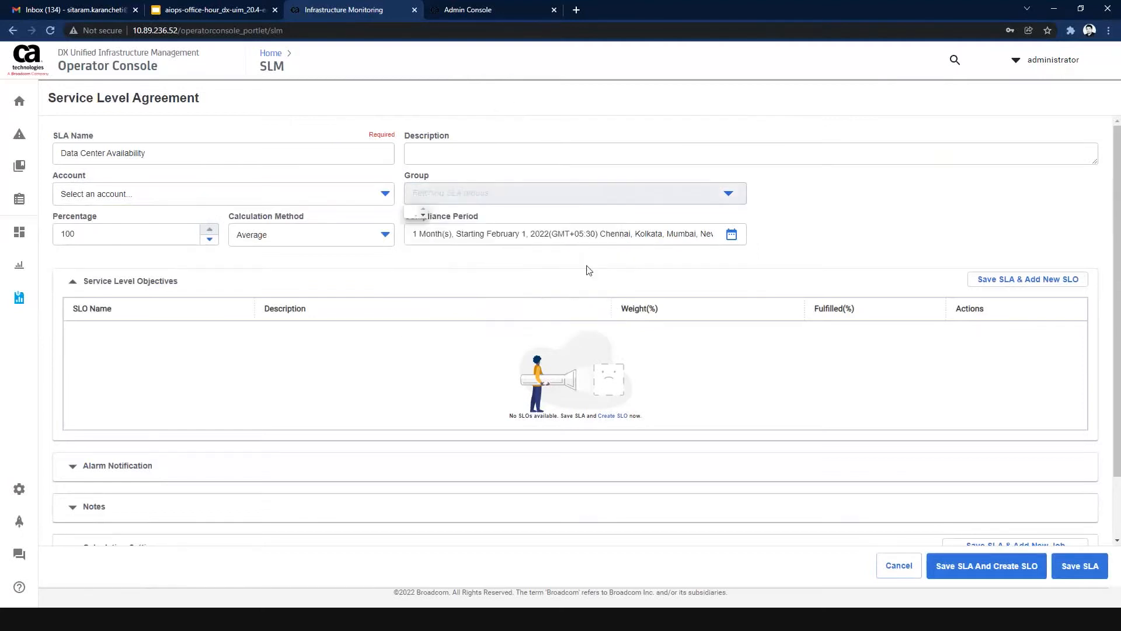
# Assign the SLA to the Availability Agreements group.
pyautogui.click(418, 216)
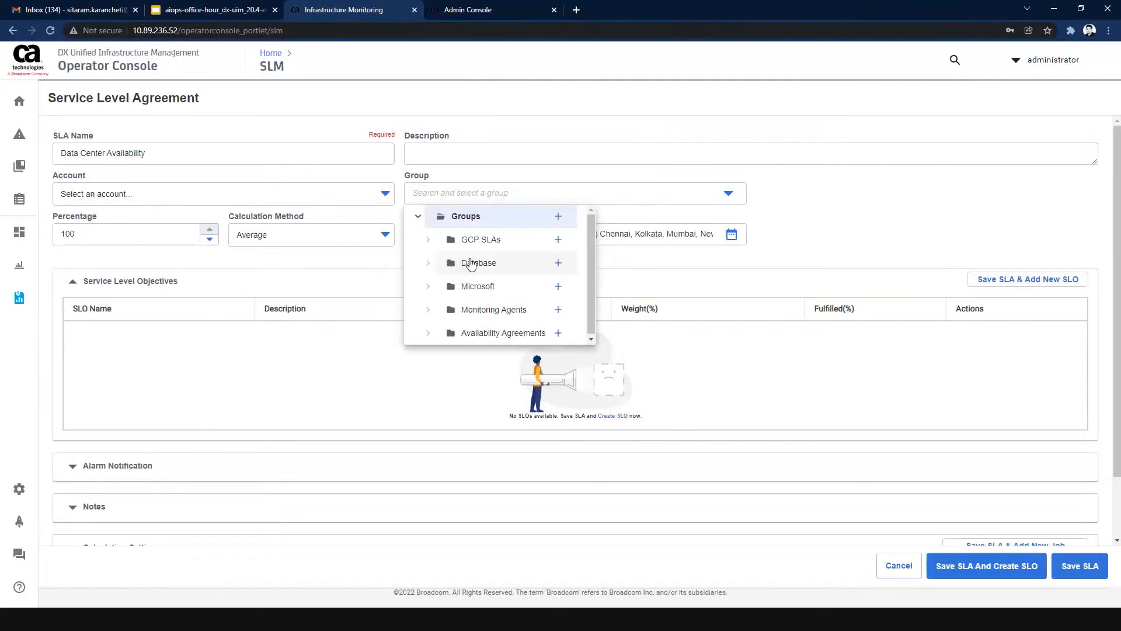
pyautogui.click(475, 332)
pyautogui.click(543, 286)
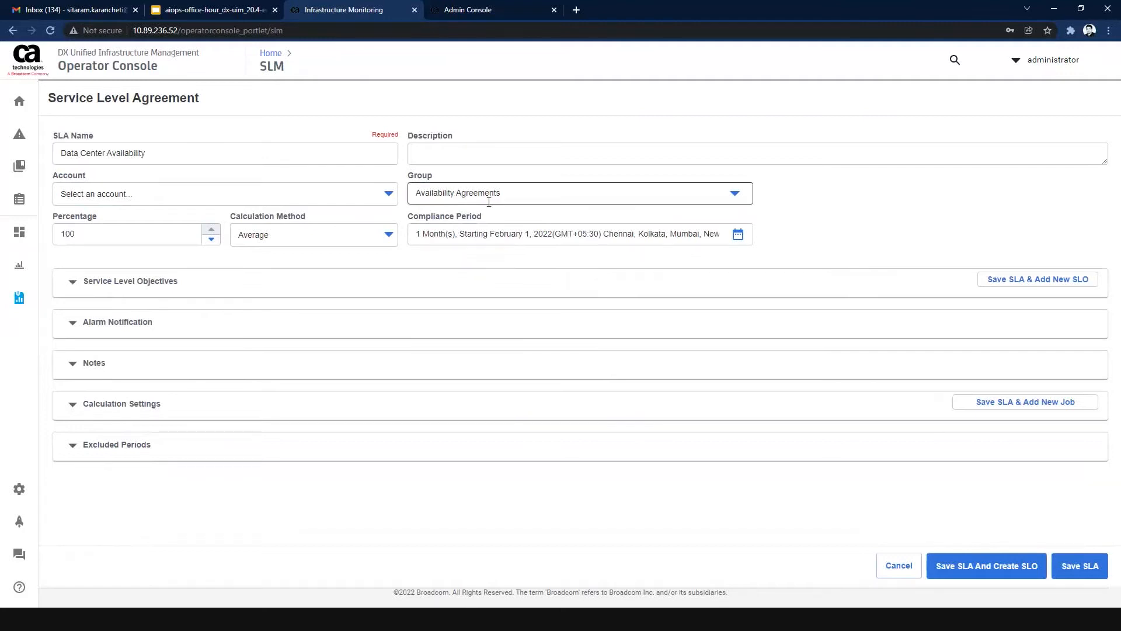
# Set the SLA's compliance percentage to 99.9, and keep Average as the calculation method after reviewing the alternatives.
pyautogui.click(101, 236)
pyautogui.doubleClick(101, 236)
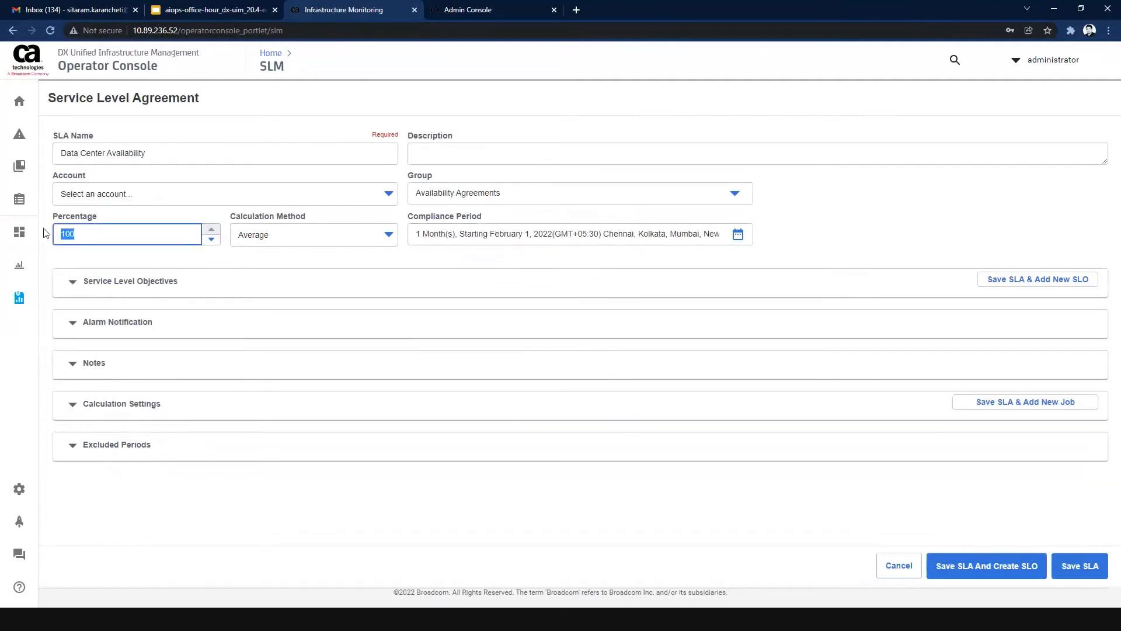
pyautogui.write('99')
pyautogui.click(181, 263)
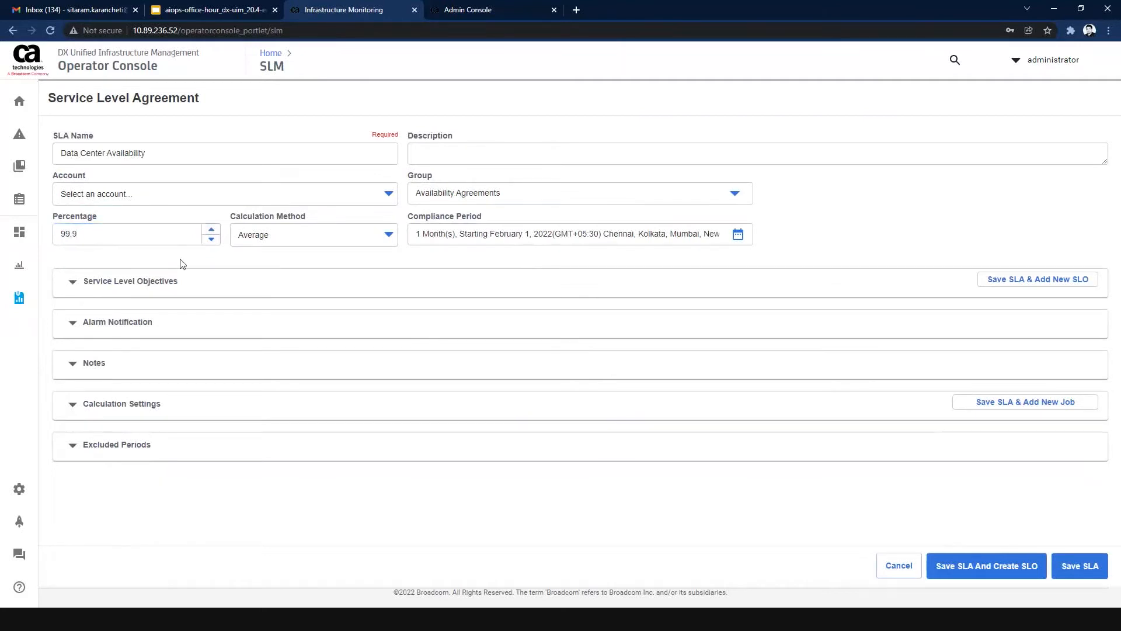
pyautogui.click(280, 249)
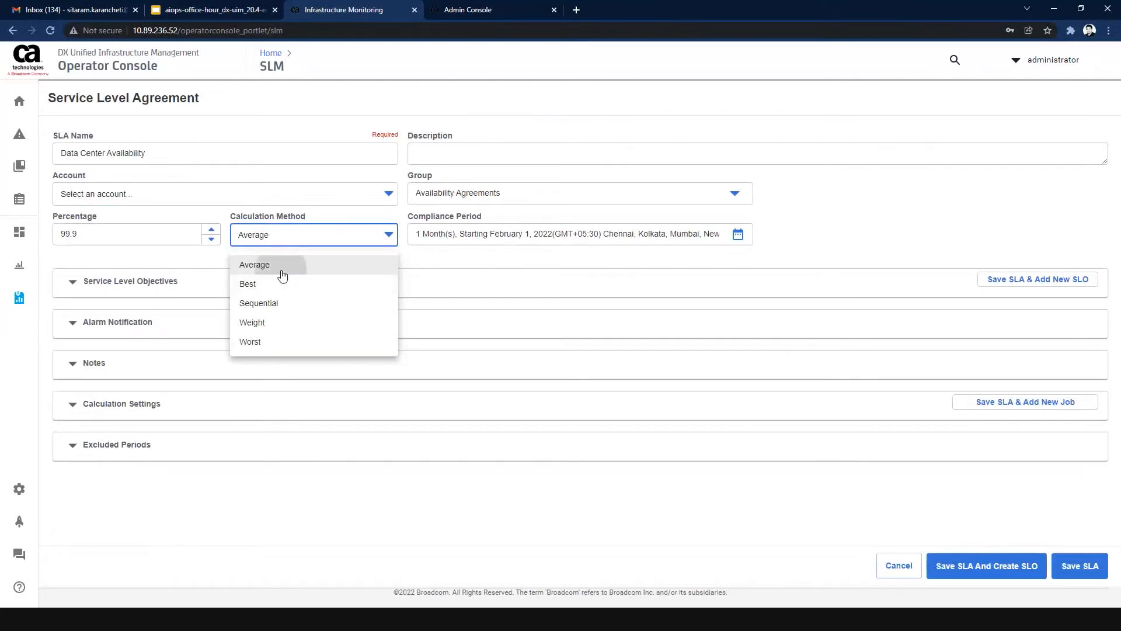
pyautogui.click(317, 271)
# Review the SLA's objectives and remaining sections, and save the SLA to add a new service level objective.
pyautogui.click(77, 290)
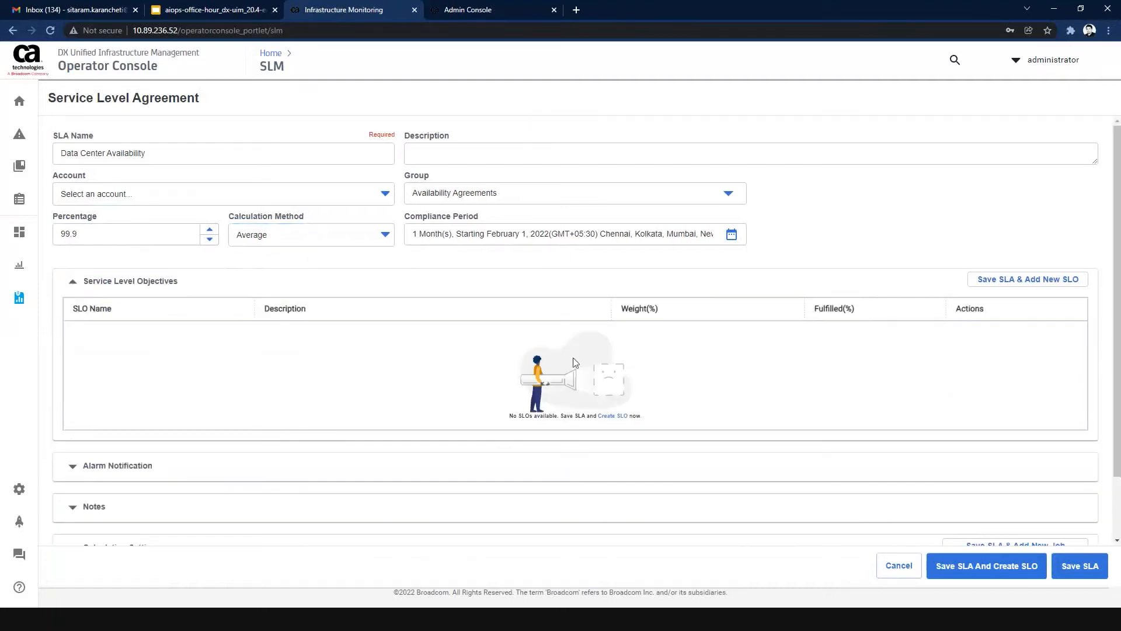
pyautogui.scroll(-1, 573, 357)
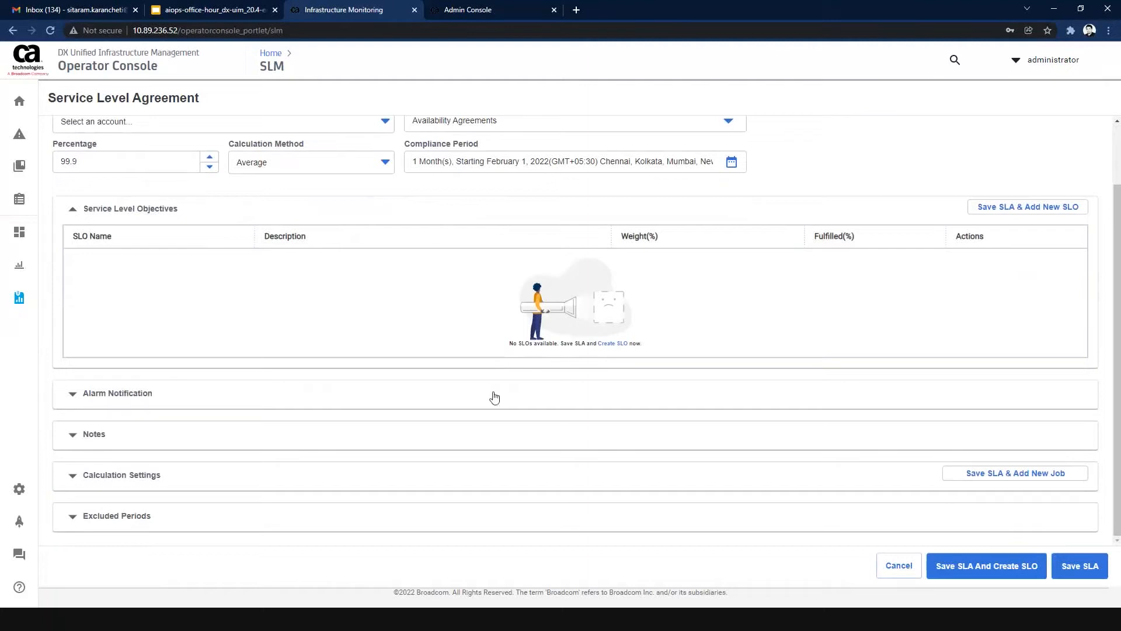
pyautogui.scroll(1, 777, 215)
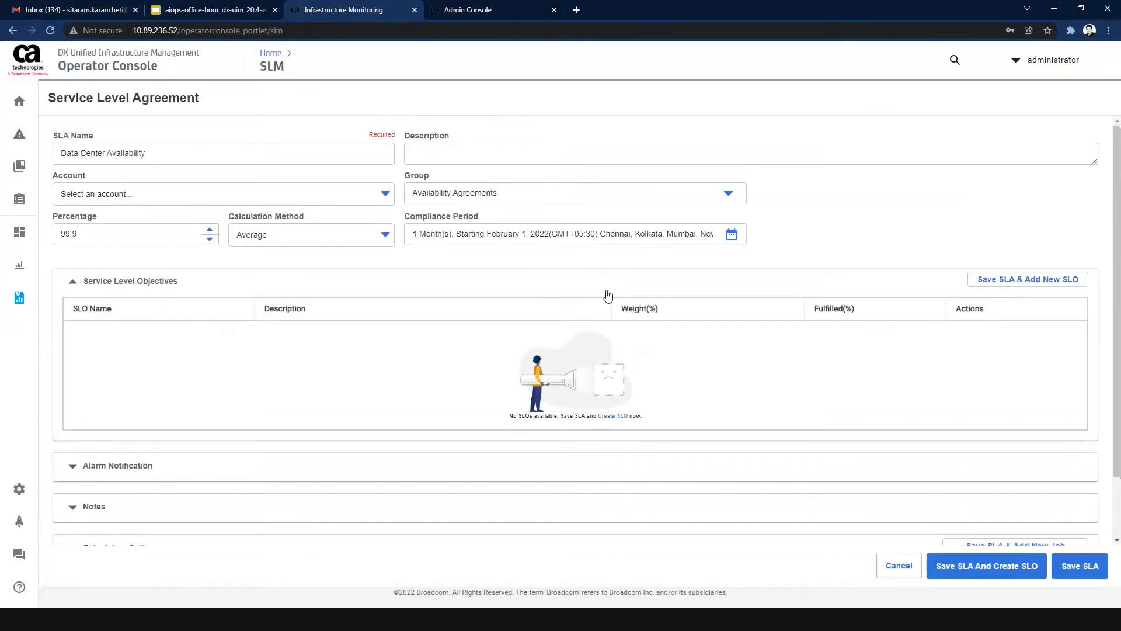
pyautogui.click(1009, 285)
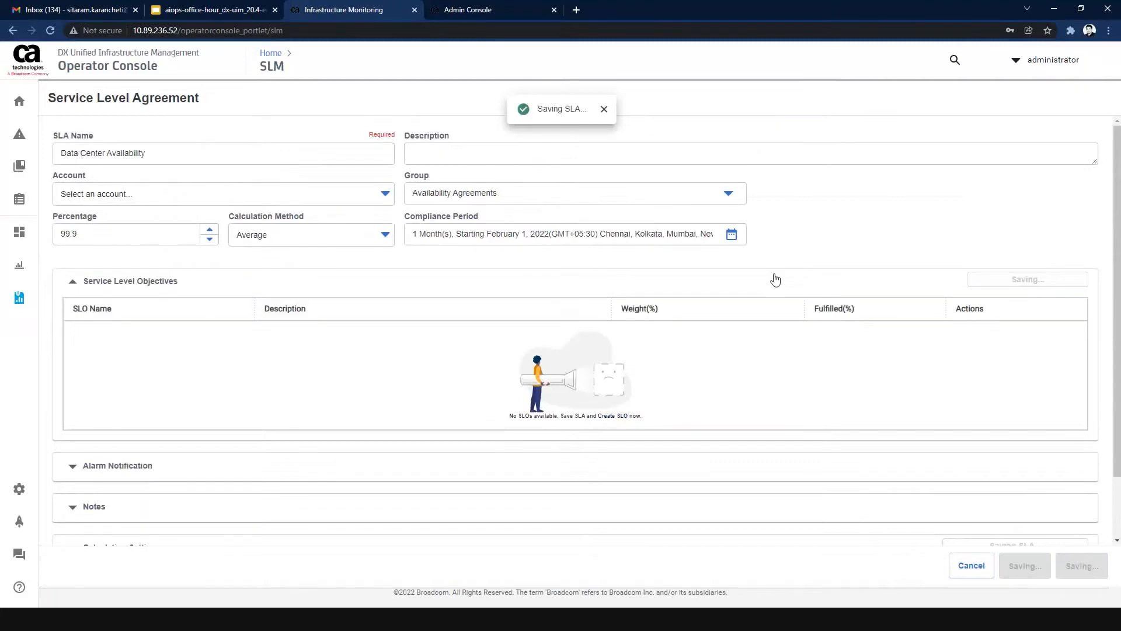
# Name the service level objective "Tier1 VMs" and use the same text as its description.
pyautogui.click(286, 146)
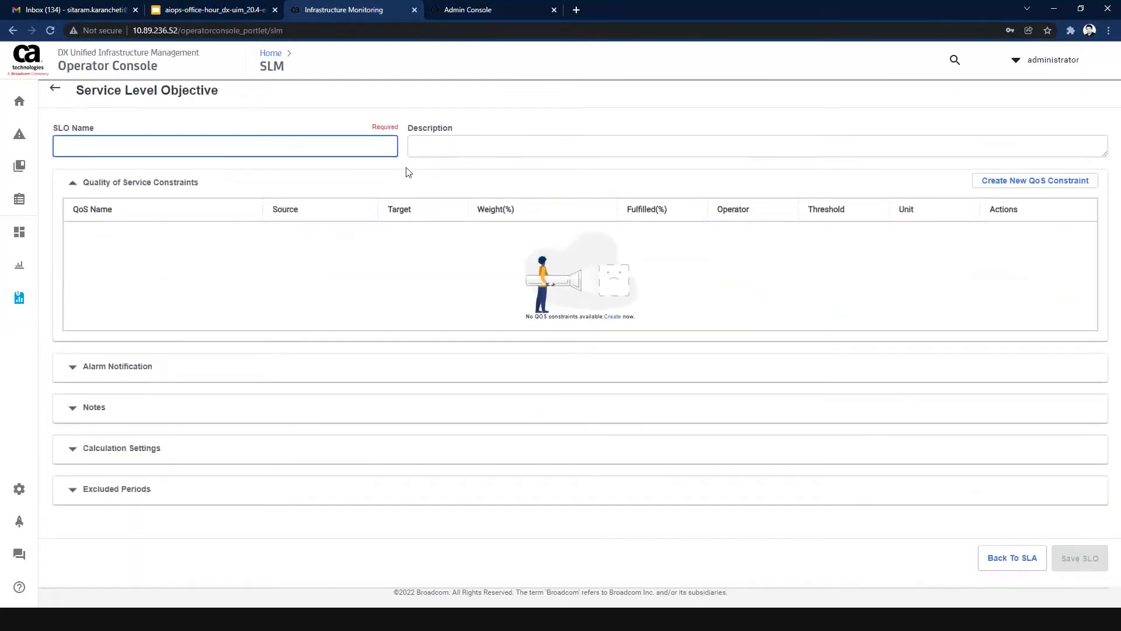
pyautogui.write('Tier')
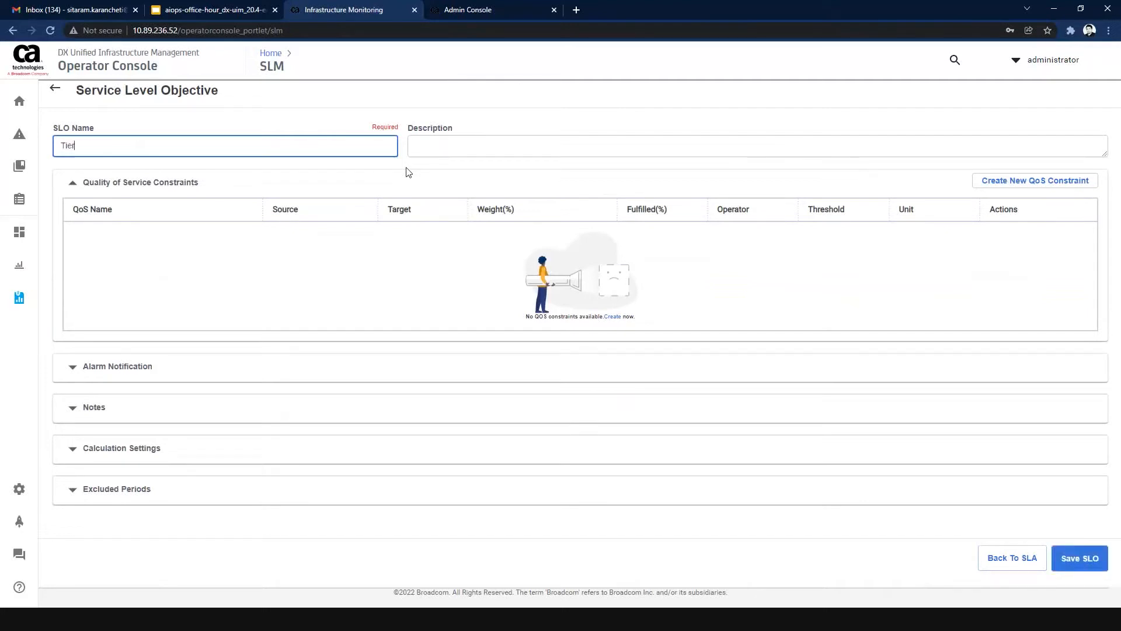
pyautogui.write('1 VMs')
pyautogui.hotkey('ctrl', 'a')
pyautogui.click(448, 150)
pyautogui.write('Tier1 VMs')
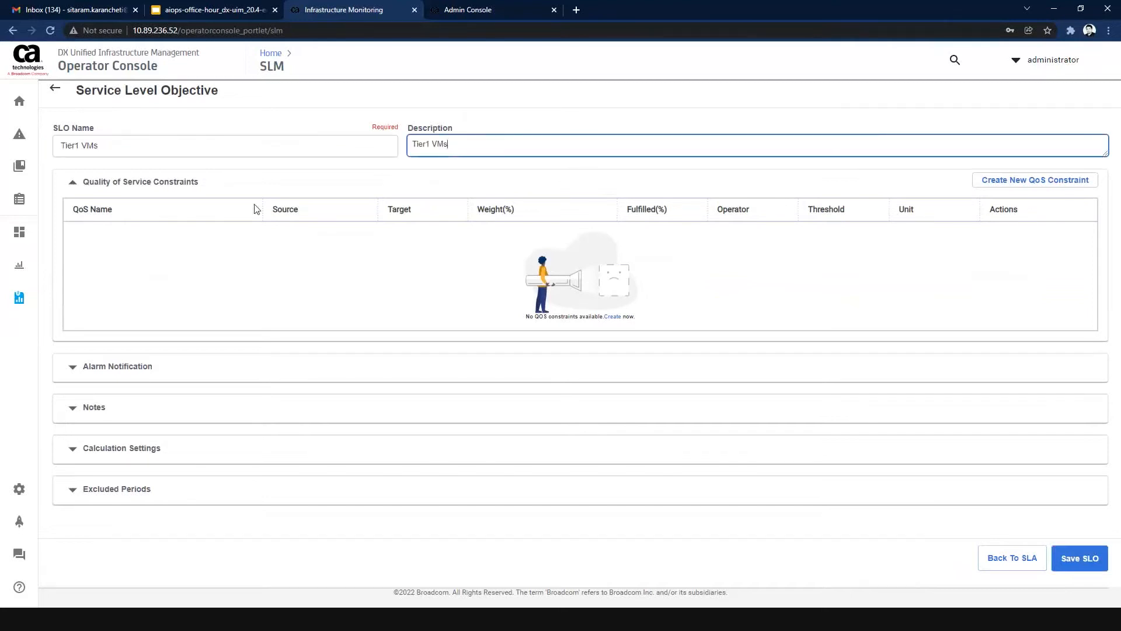
pyautogui.click(326, 279)
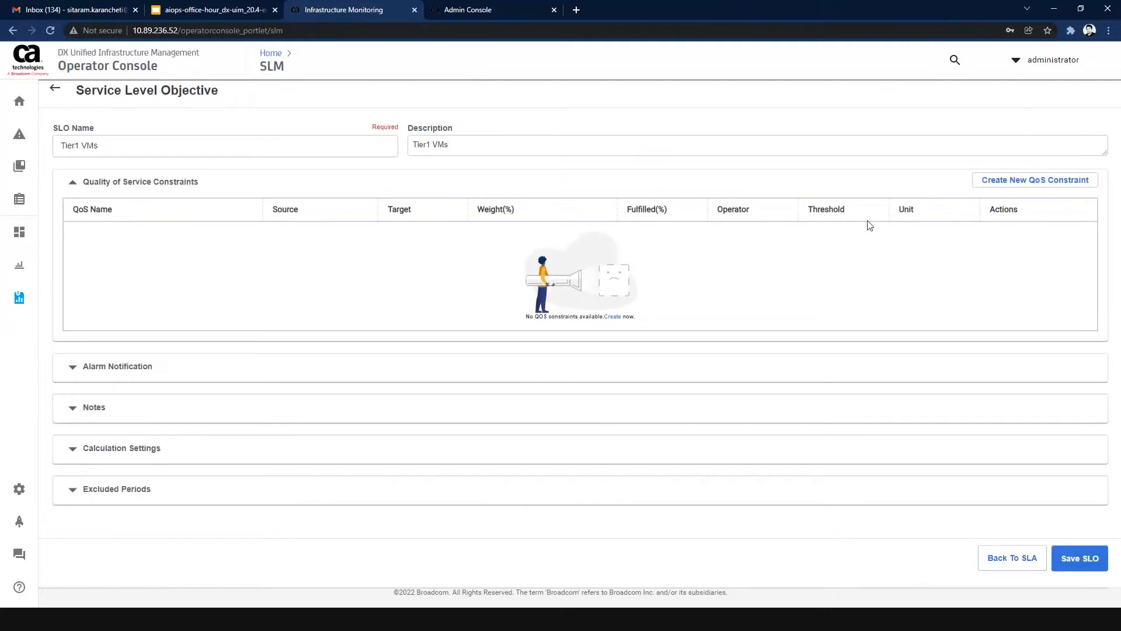
# Start a QoS constraint for object QOS_NET_CONNECT with source blrqa001225 and target "Network Connectivity of Robots-blrqa001227:ping".
pyautogui.click(992, 183)
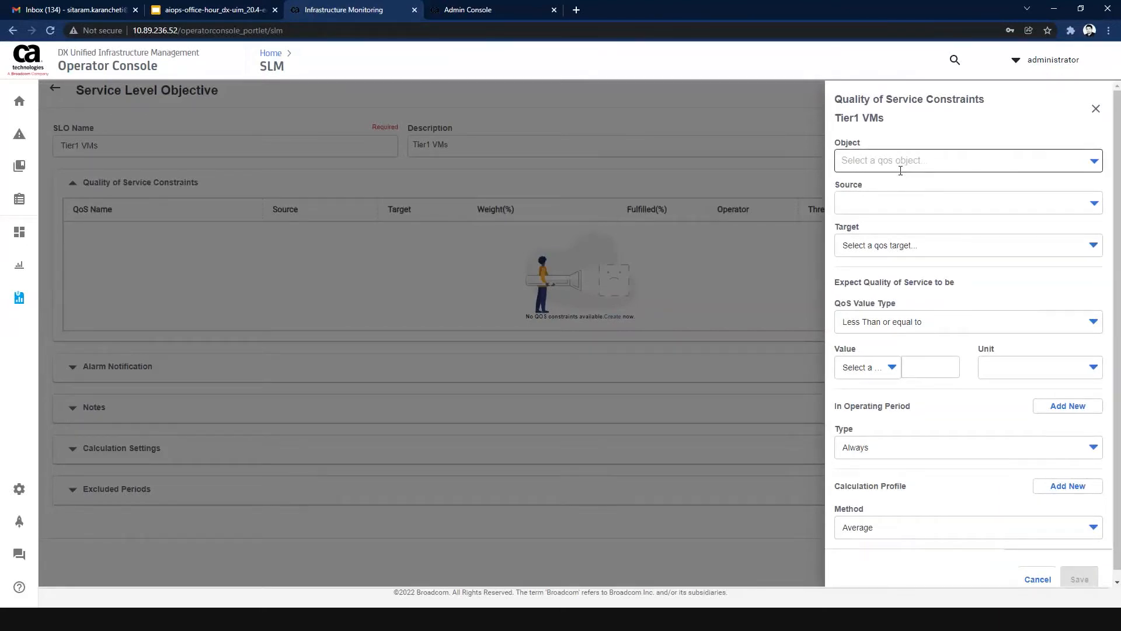
pyautogui.click(900, 162)
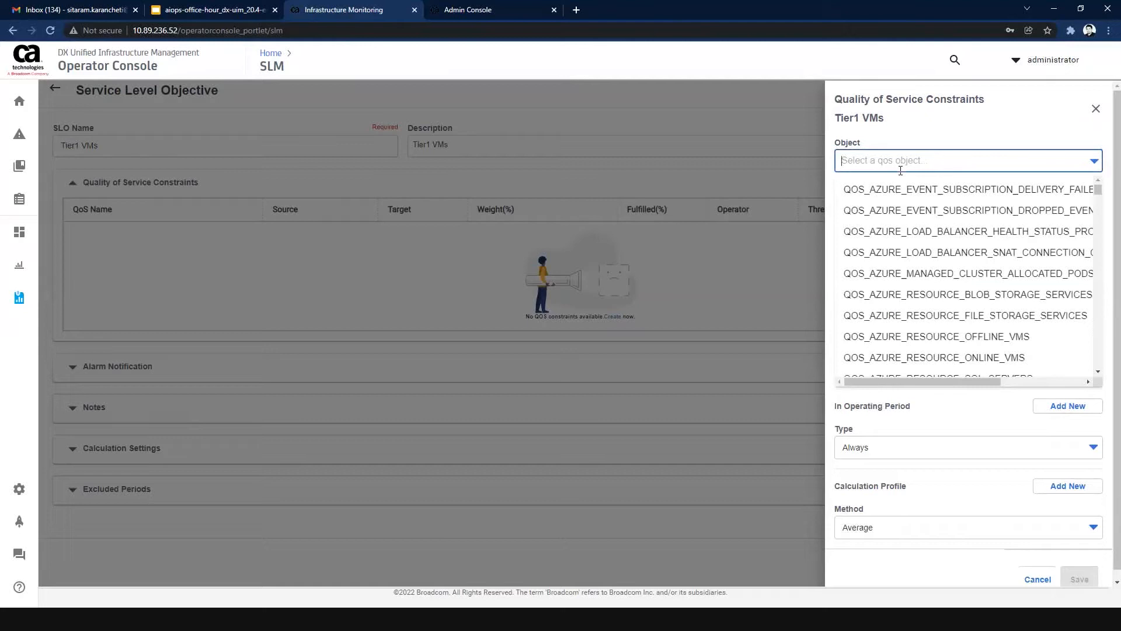
pyautogui.write('net')
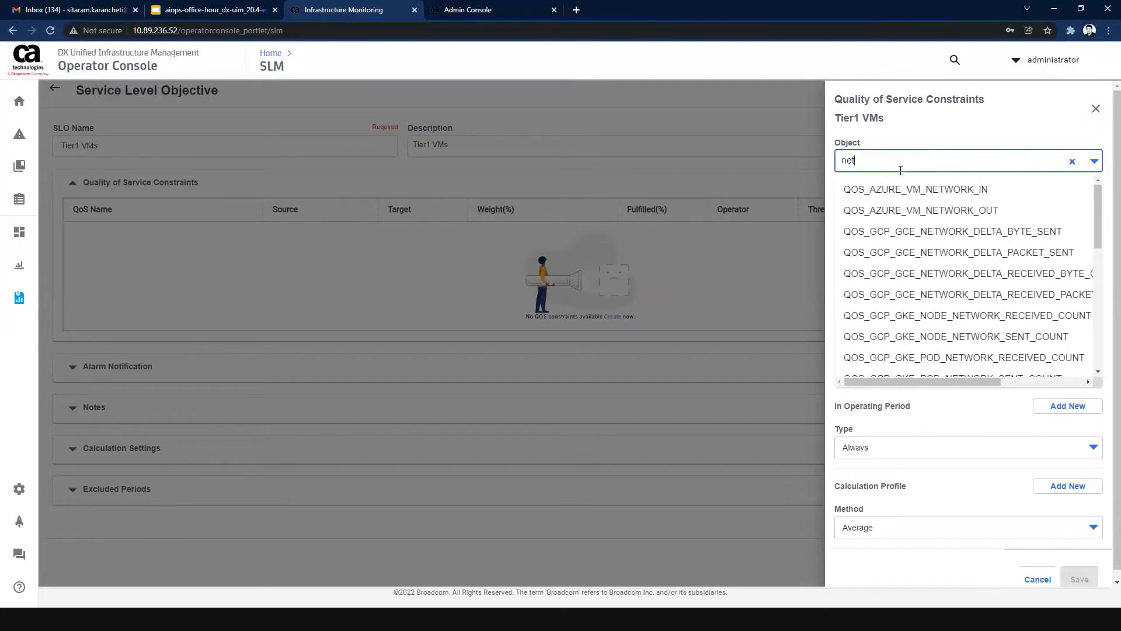
pyautogui.write('_')
pyautogui.click(900, 188)
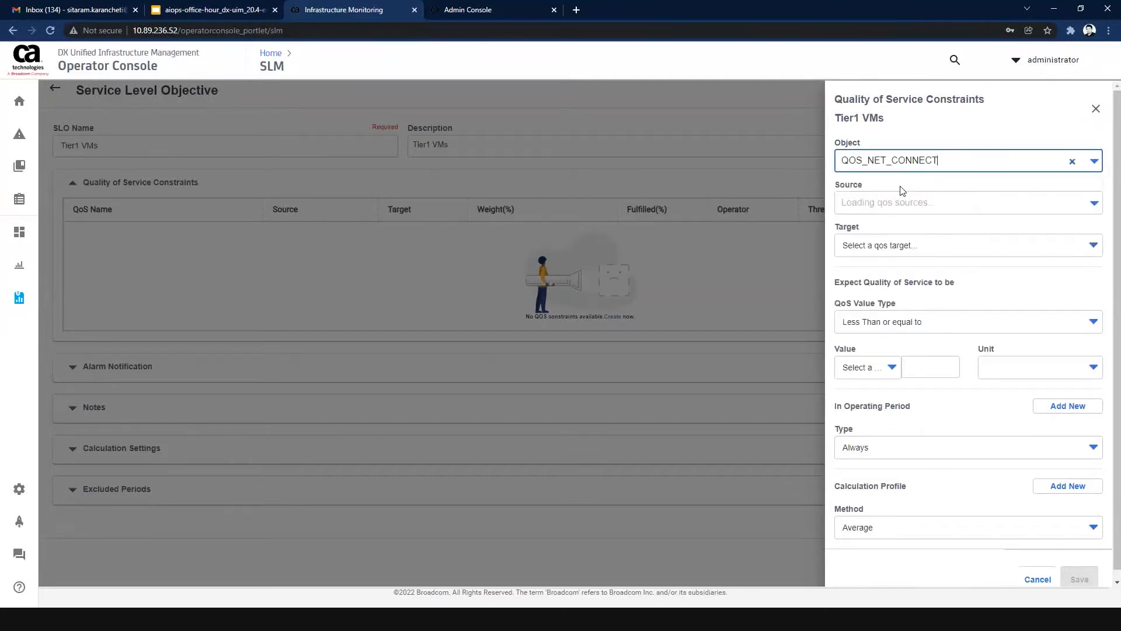
pyautogui.click(894, 202)
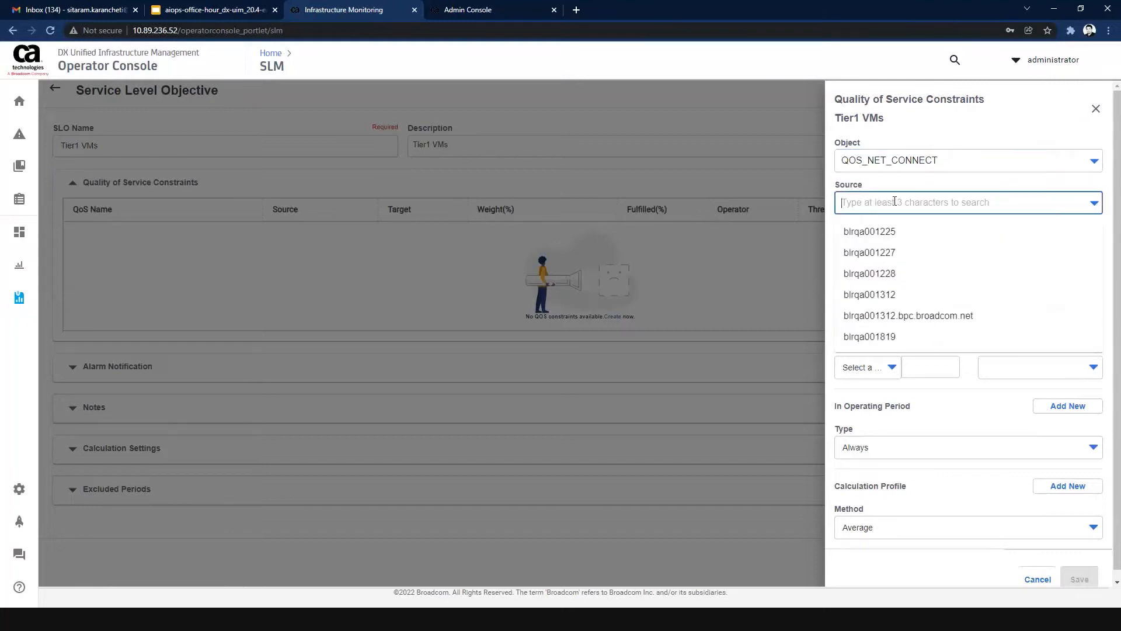
pyautogui.click(892, 234)
pyautogui.click(883, 246)
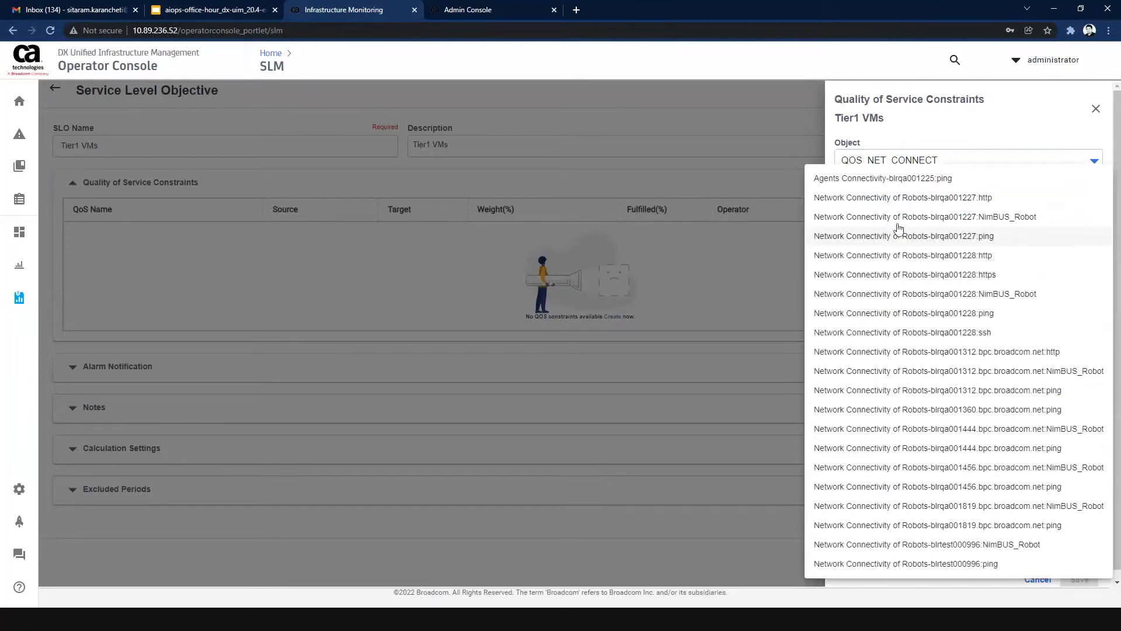
pyautogui.click(913, 236)
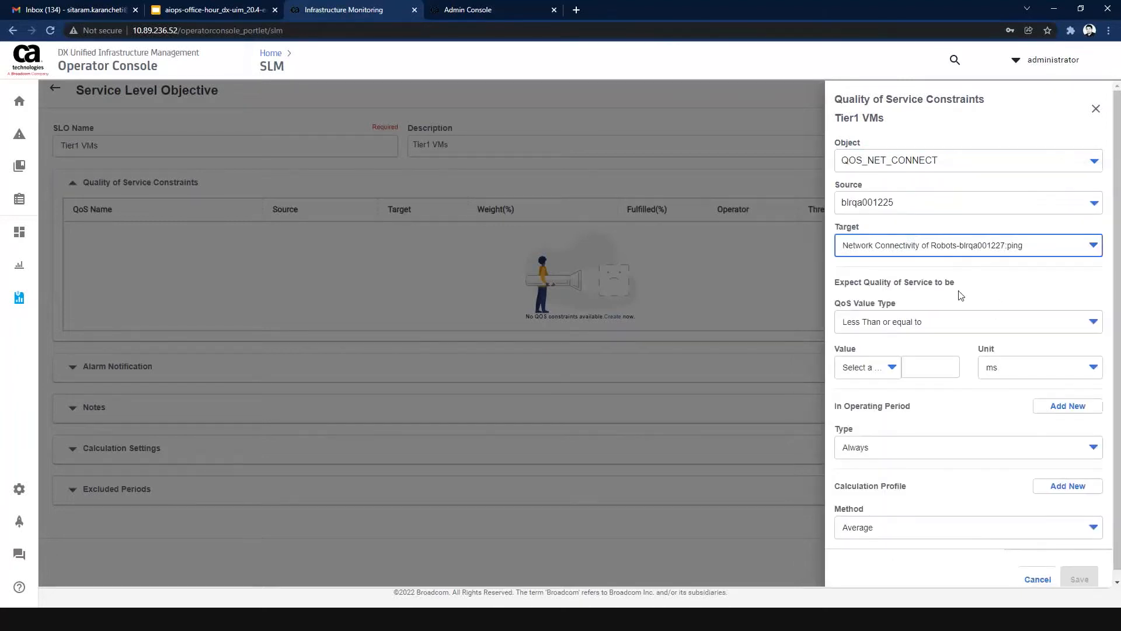
# Set the constraint's expected quality of service to Equal to 1 ms, and check the preset value choices.
pyautogui.click(919, 337)
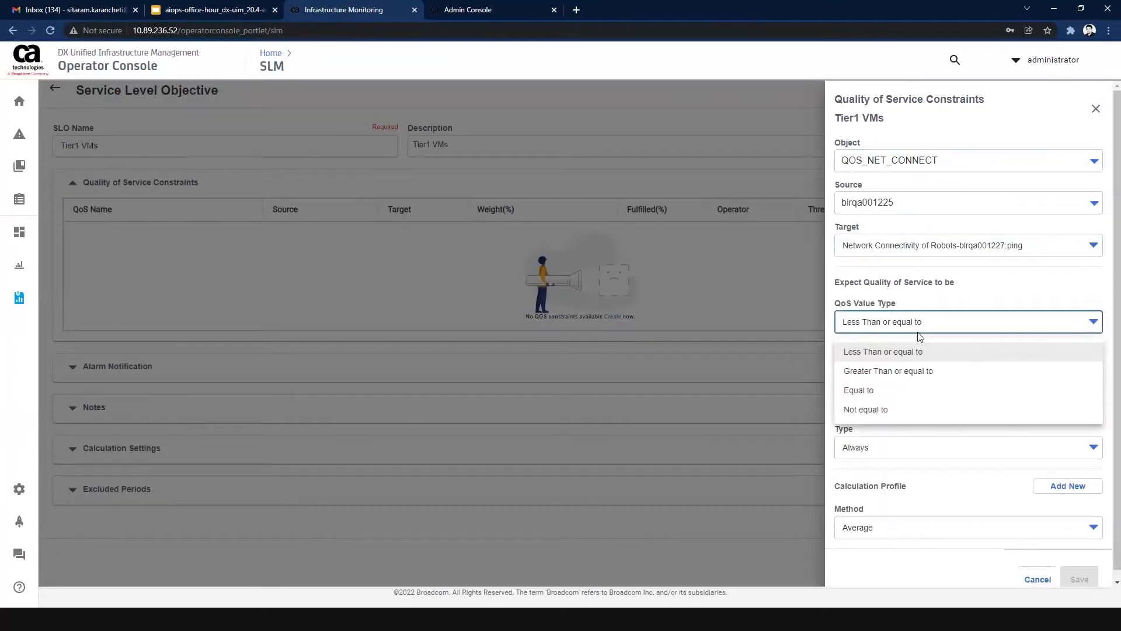
pyautogui.click(896, 388)
pyautogui.click(930, 366)
pyautogui.write('1')
pyautogui.click(930, 352)
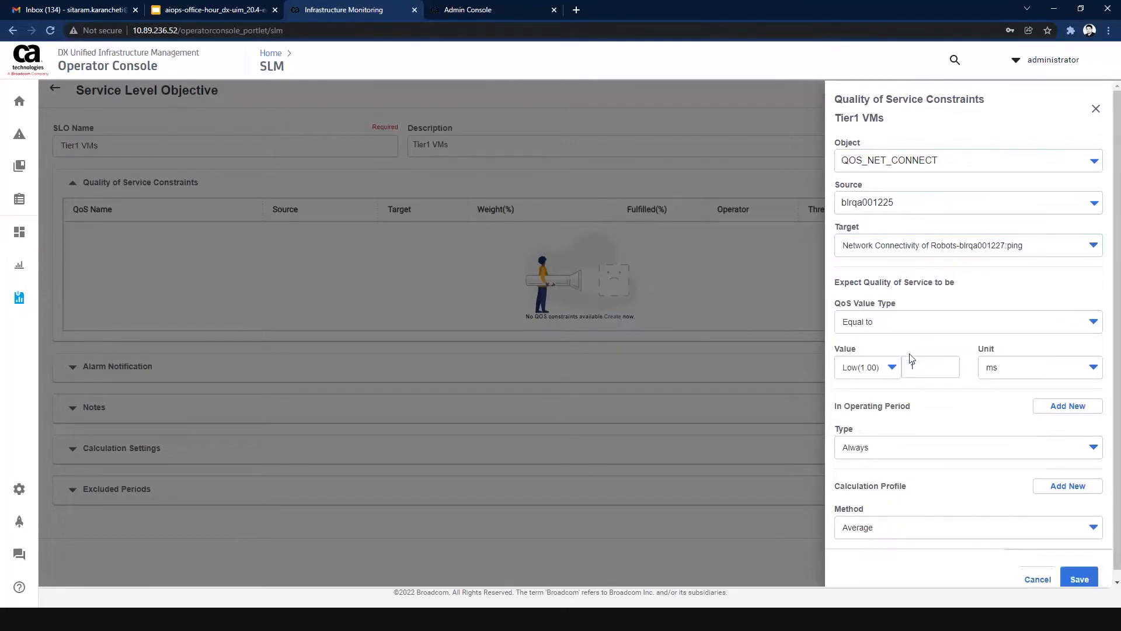
pyautogui.click(892, 368)
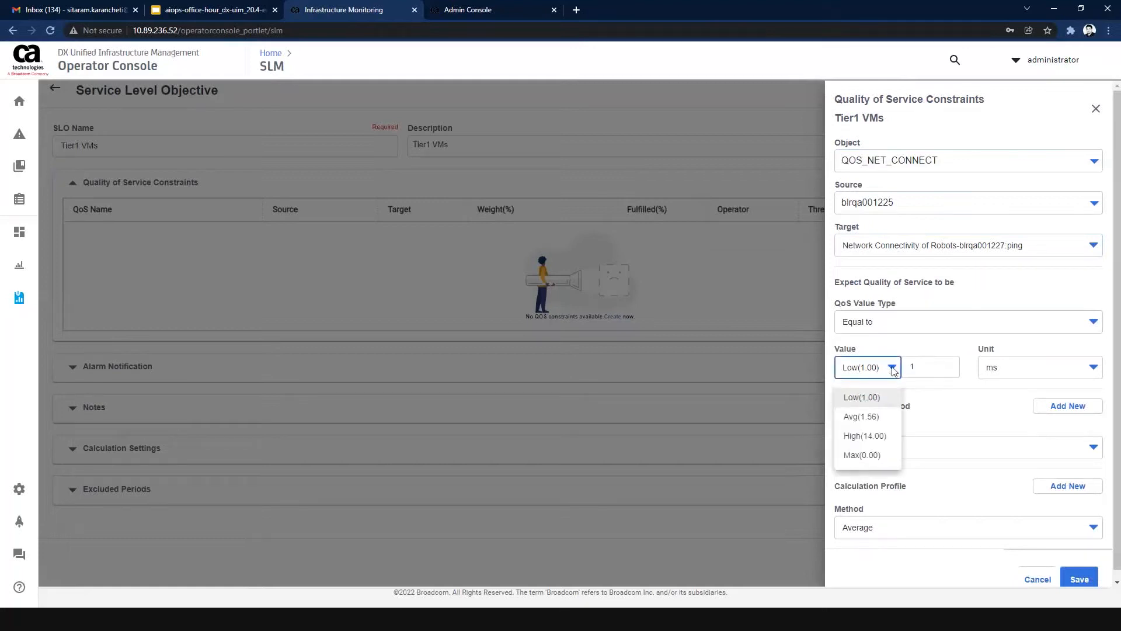
pyautogui.click(918, 352)
pyautogui.scroll(-1, 1118, 330)
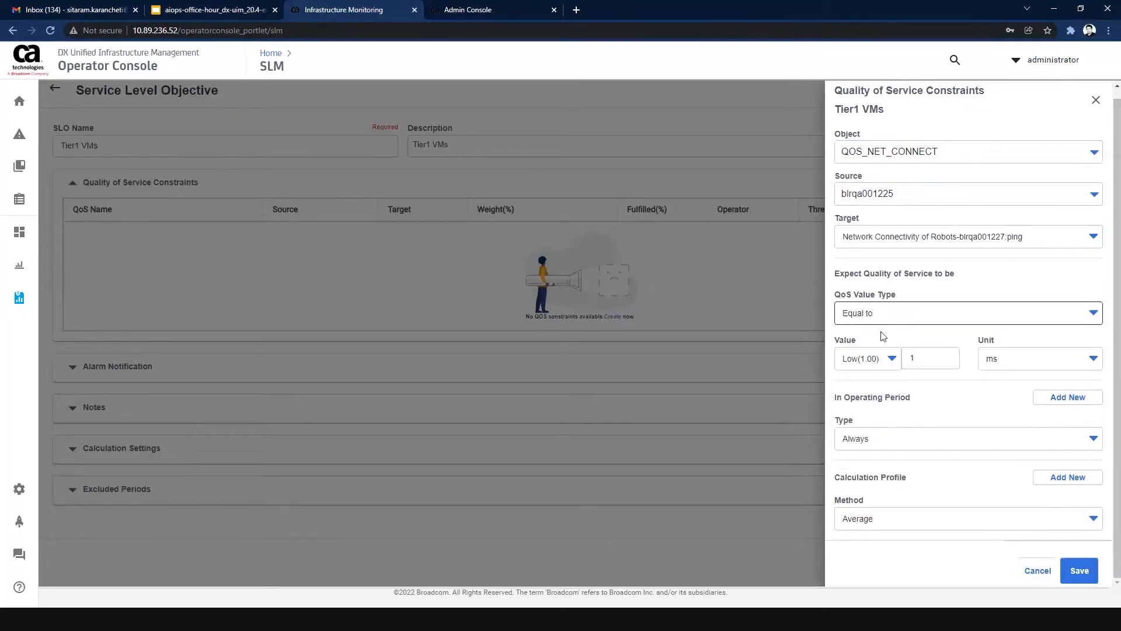
# Set the constraint's expected quality of service value to 10 ms.
pyautogui.click(912, 357)
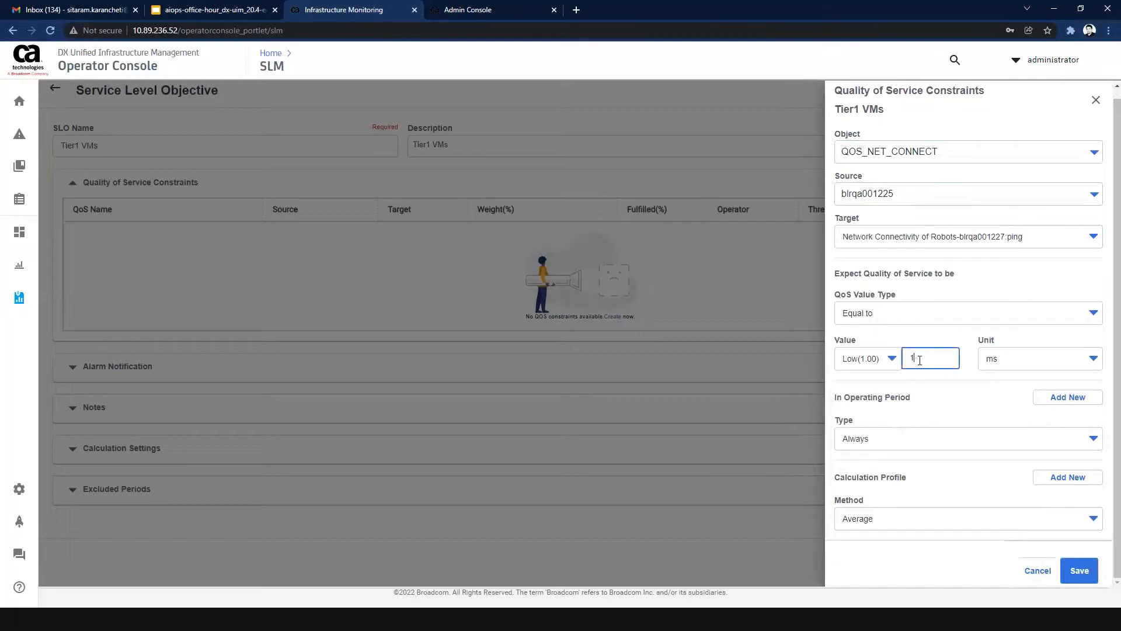
pyautogui.write('0')
pyautogui.click(919, 334)
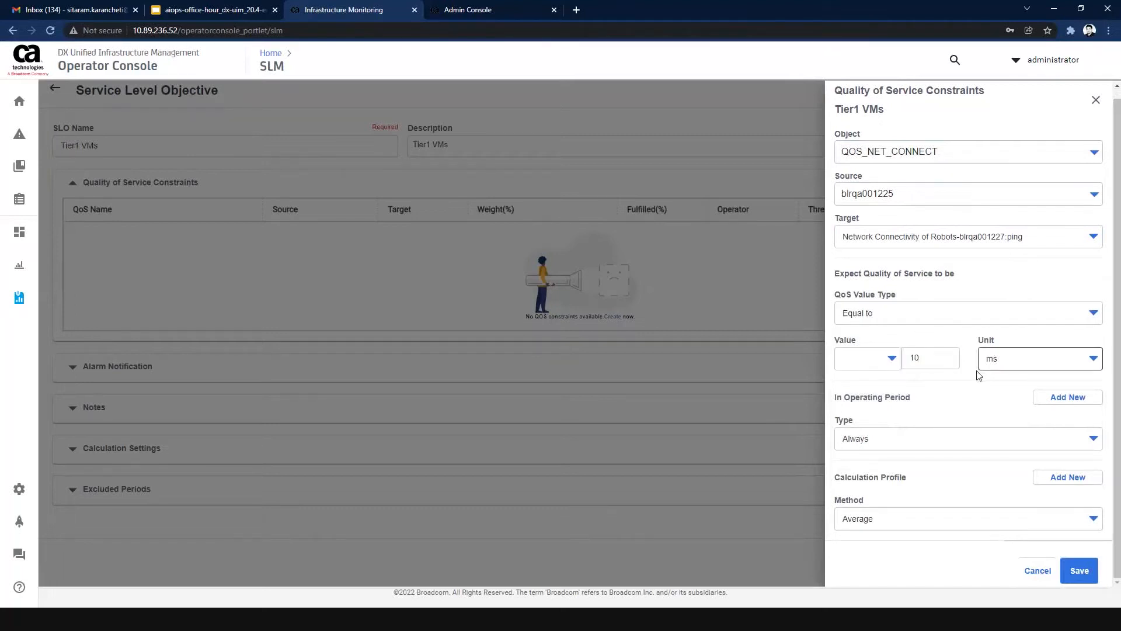
# Check the operating period types and the form for creating a new period, leaving the constraint's period at Always.
pyautogui.click(919, 439)
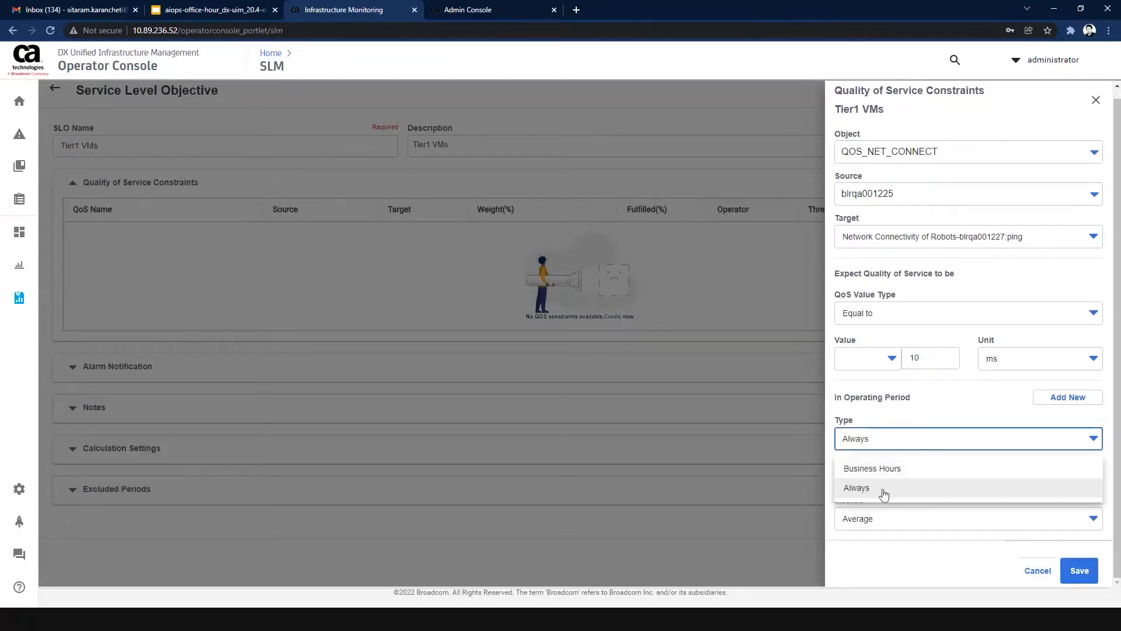
pyautogui.click(924, 423)
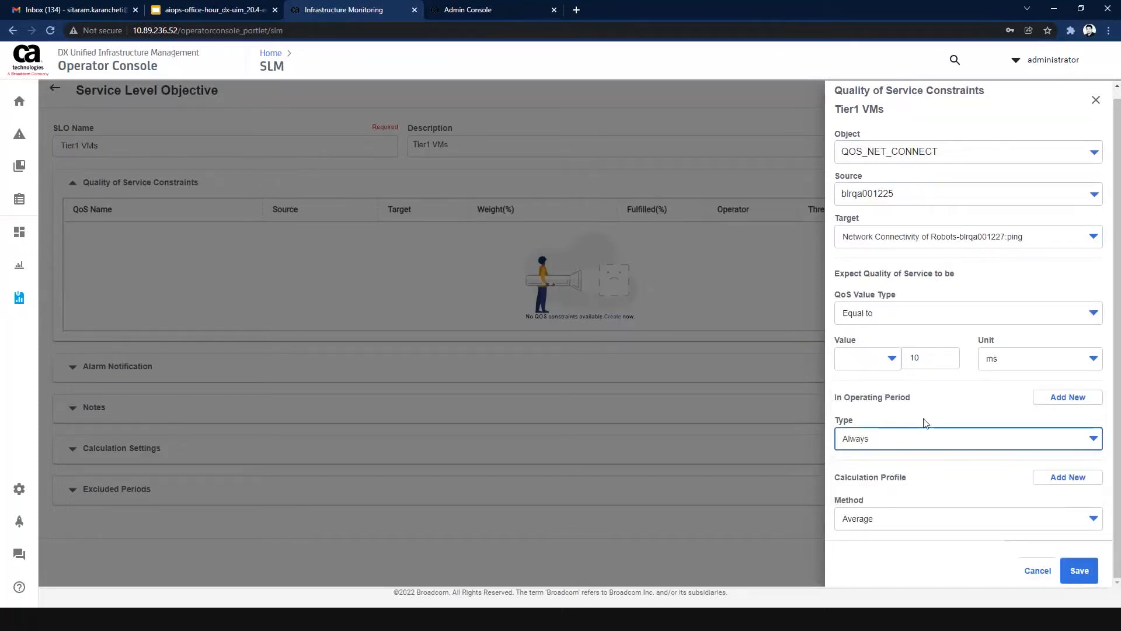
pyautogui.click(1055, 406)
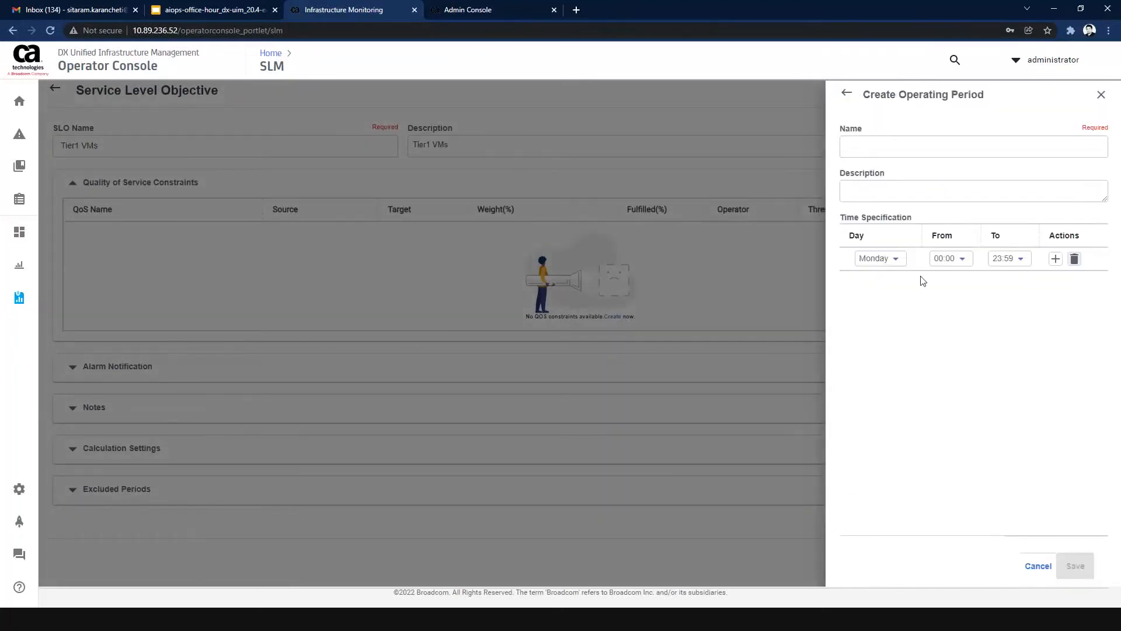
pyautogui.click(846, 96)
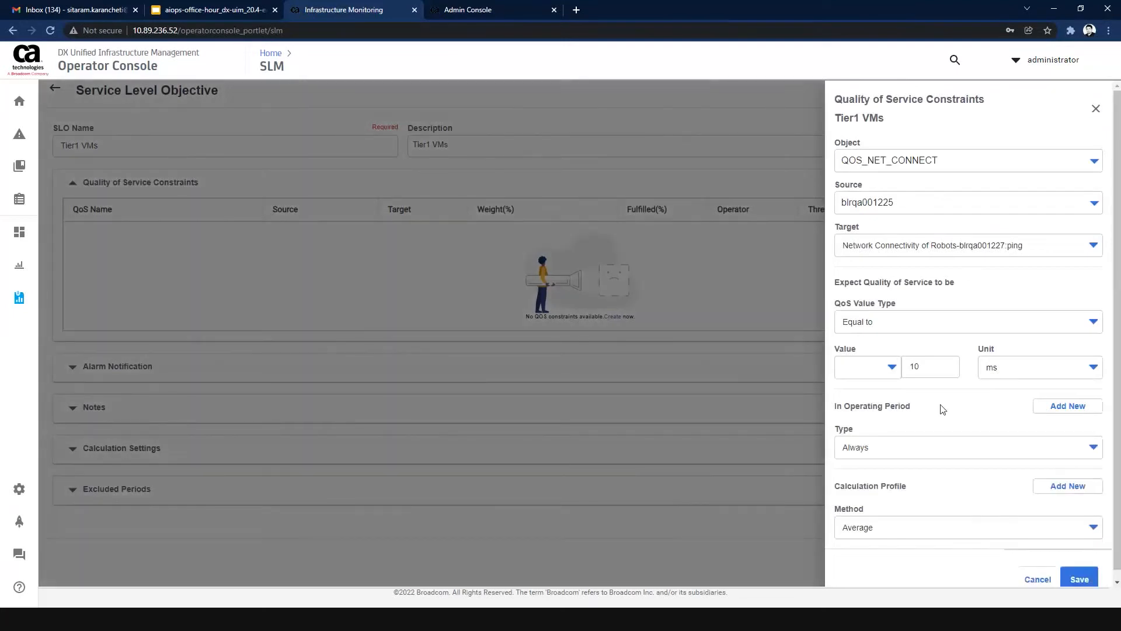
pyautogui.scroll(-1, 992, 455)
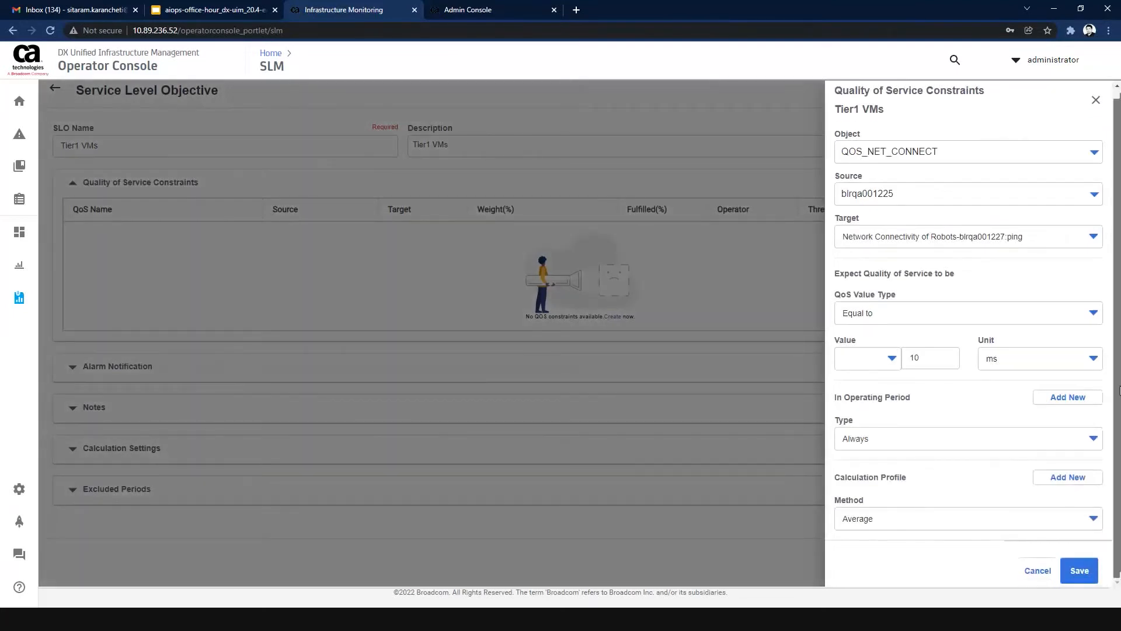
# Set the constraint's calculation method to Default and save the constraint.
pyautogui.click(906, 520)
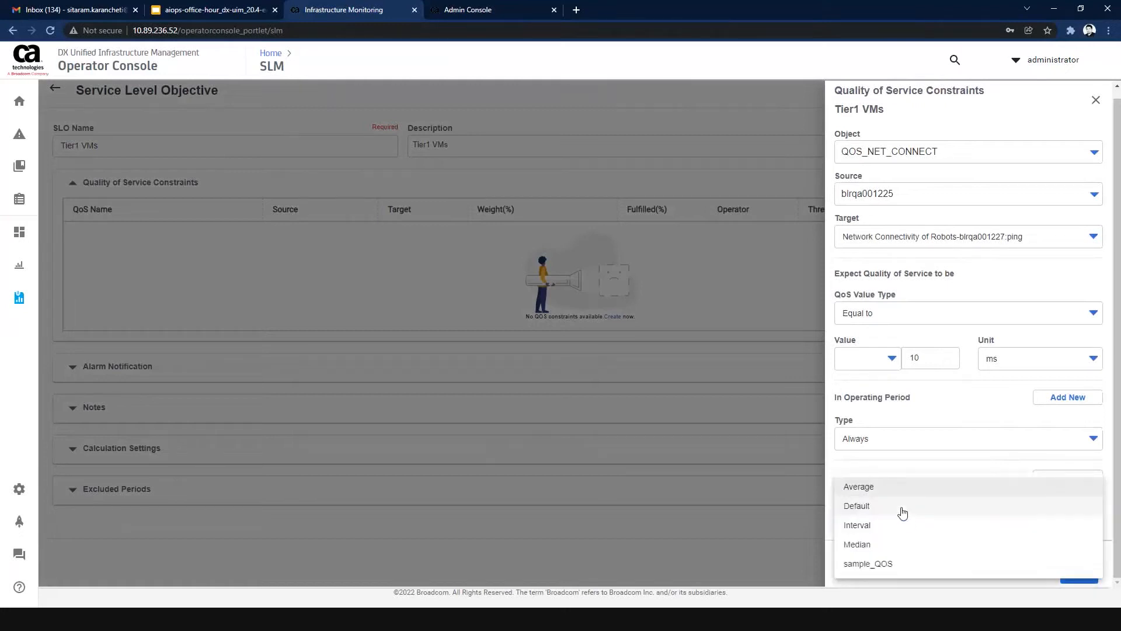
pyautogui.click(902, 509)
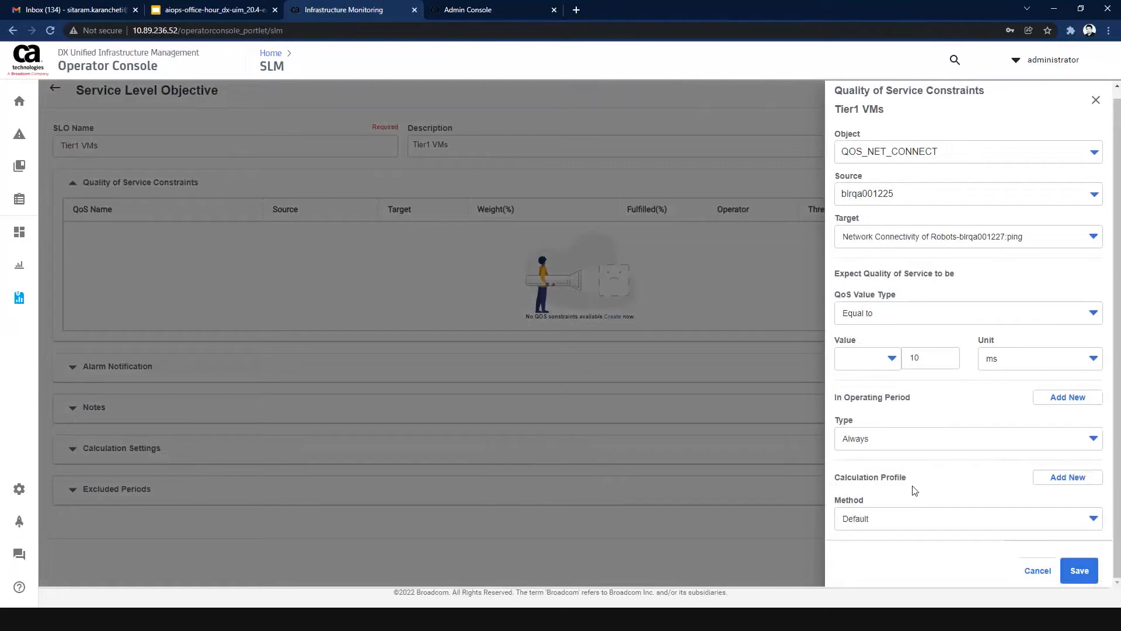
pyautogui.click(1079, 570)
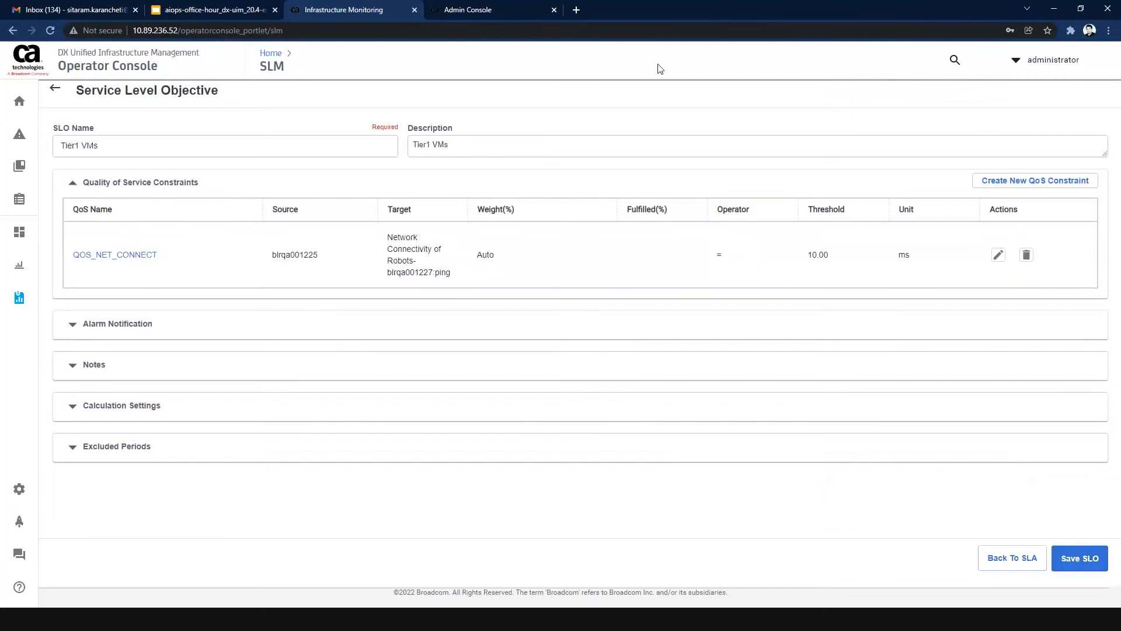
# Start another QoS constraint for object QOS_NET_CONNECT with source blrqa001225 and target "Network Connectivity of Robots-blrqa001228:ping".
pyautogui.click(1028, 185)
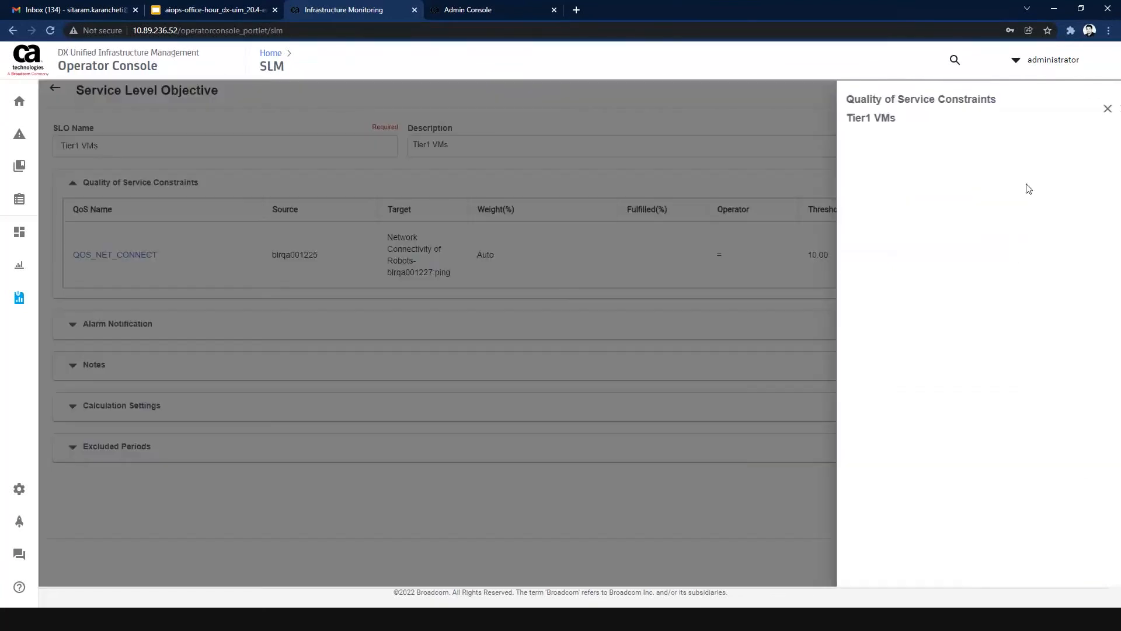
pyautogui.click(891, 162)
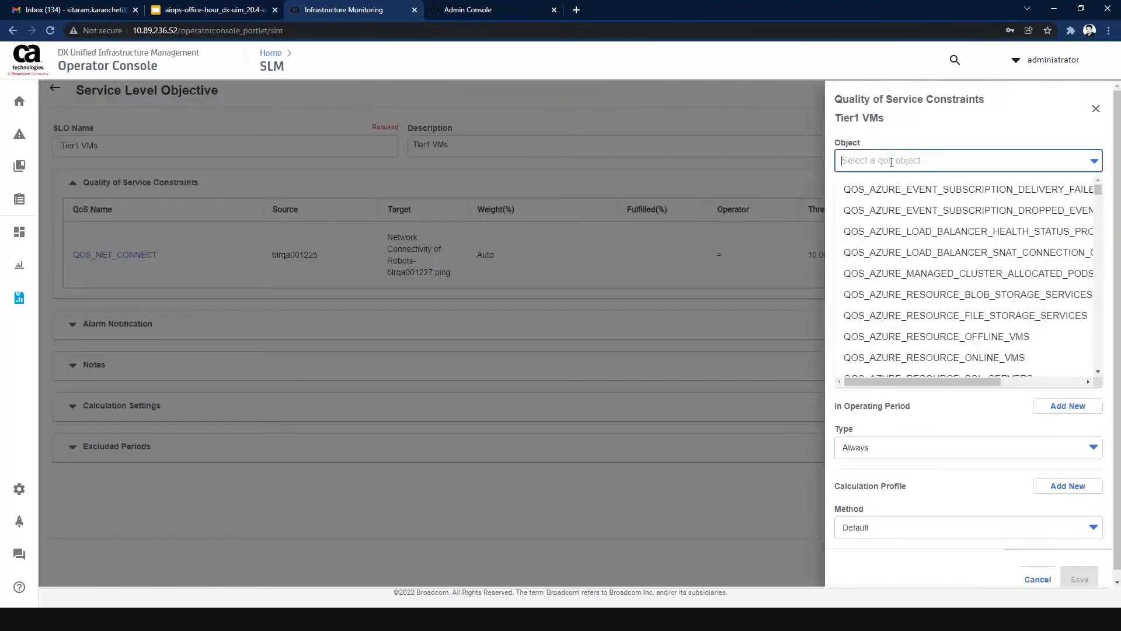
pyautogui.write('net_co')
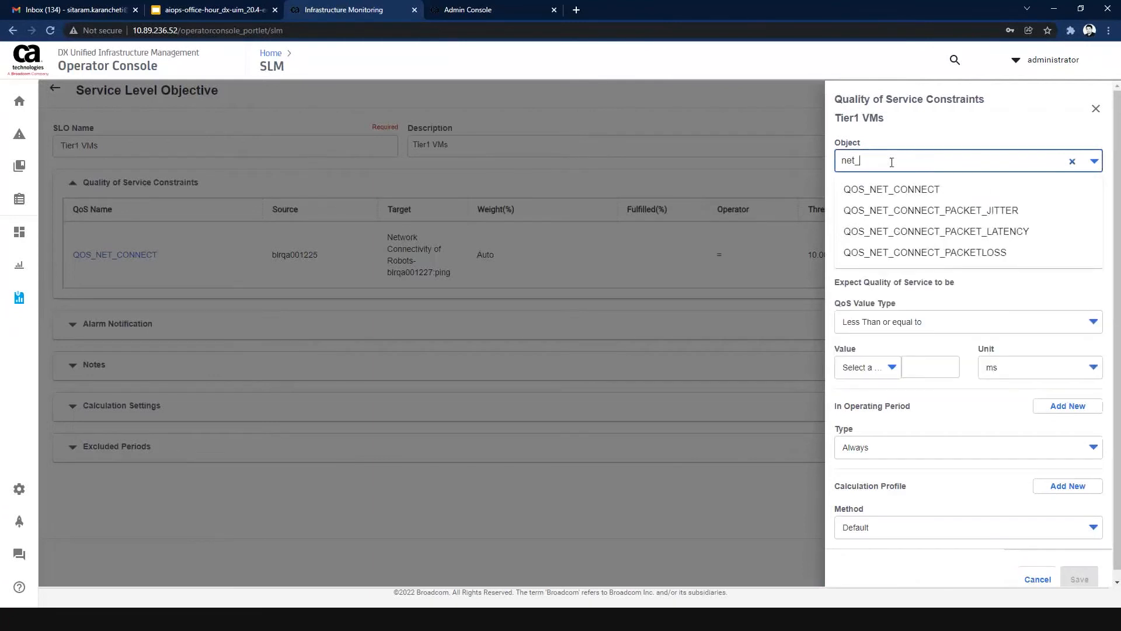
pyautogui.click(886, 189)
pyautogui.click(890, 202)
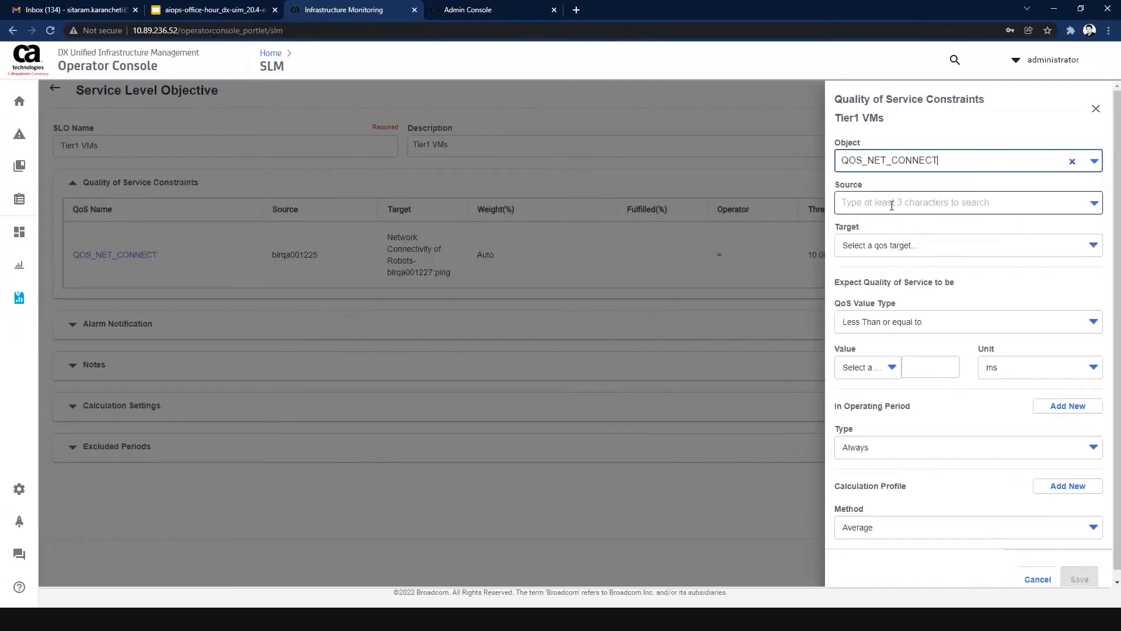
pyautogui.click(893, 233)
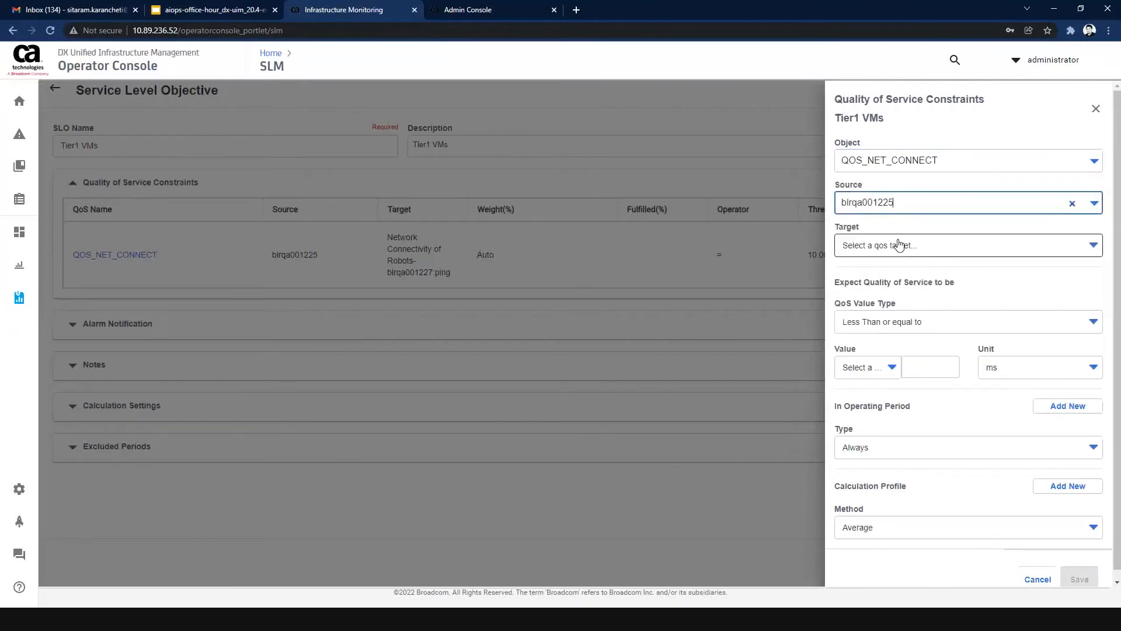
pyautogui.click(899, 245)
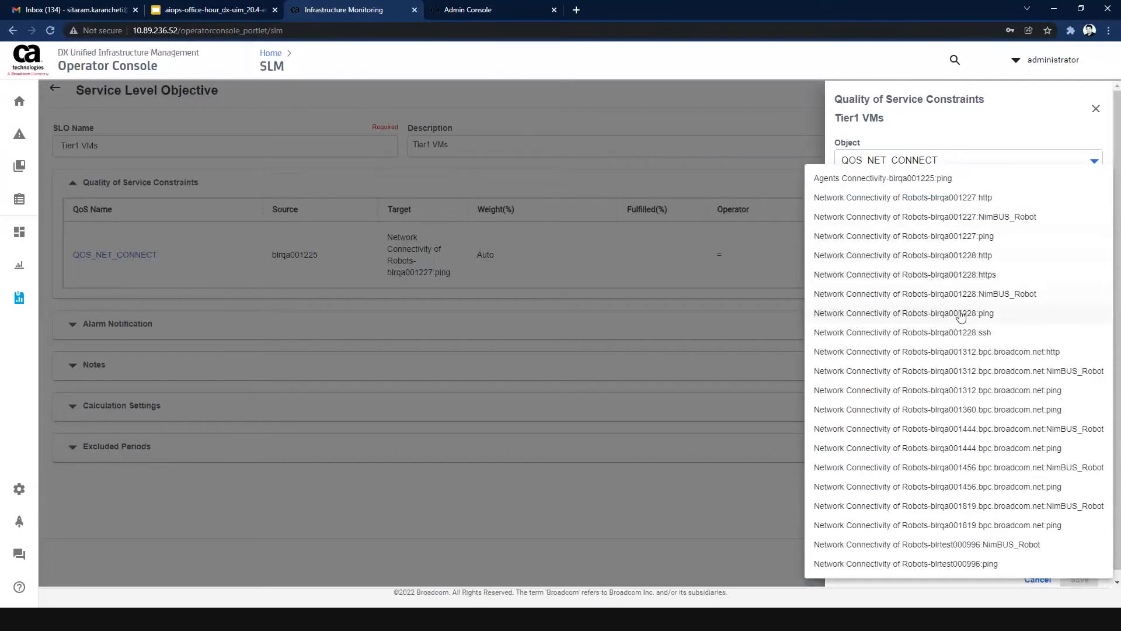
pyautogui.click(961, 313)
# Set the second constraint's expected quality of service to Equal to 10 ms and save it.
pyautogui.click(929, 366)
pyautogui.write('10')
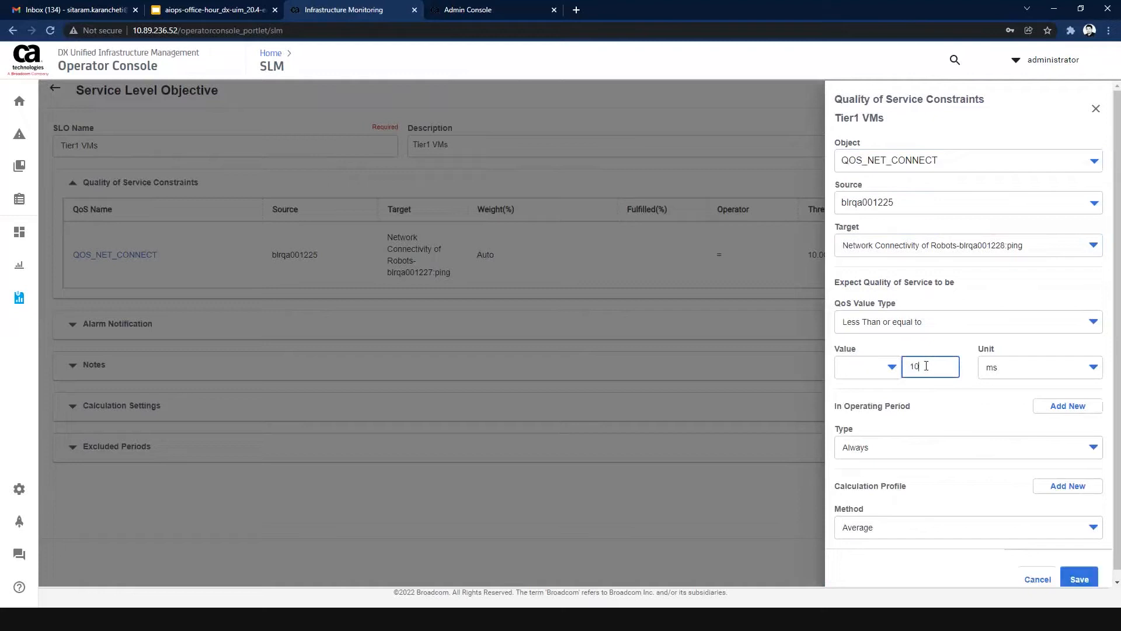
pyautogui.click(923, 328)
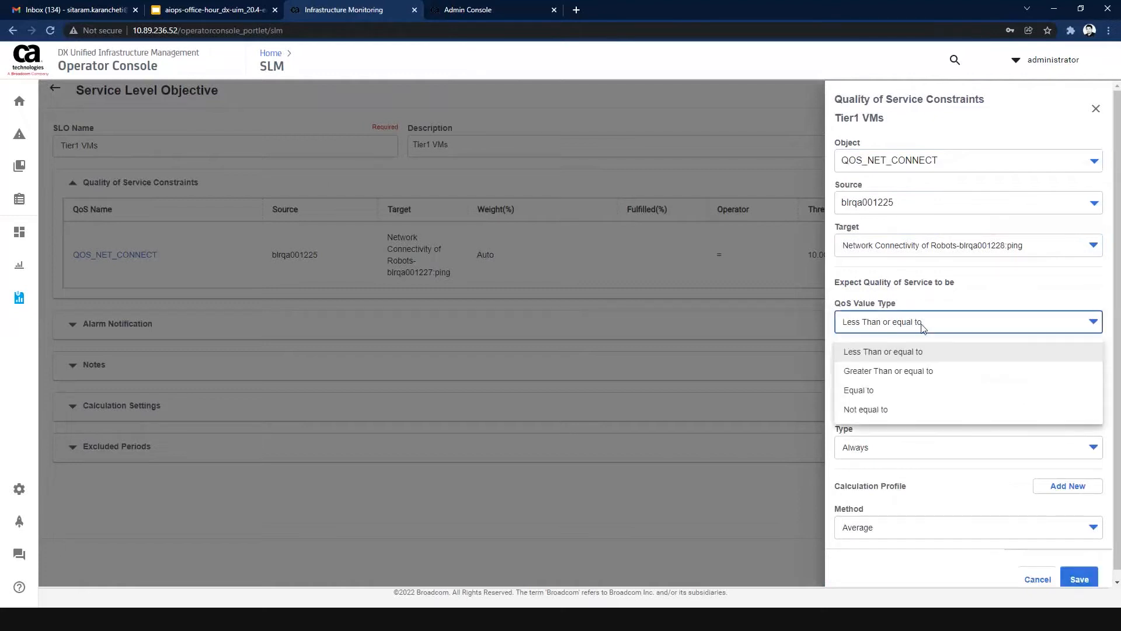
pyautogui.click(885, 391)
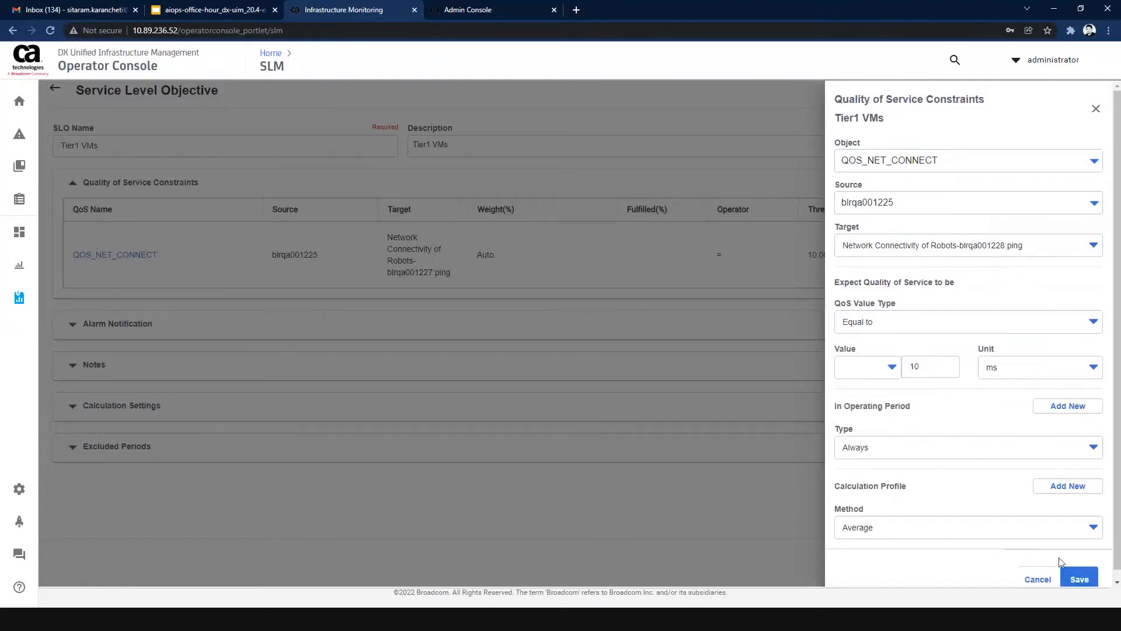
pyautogui.click(1077, 577)
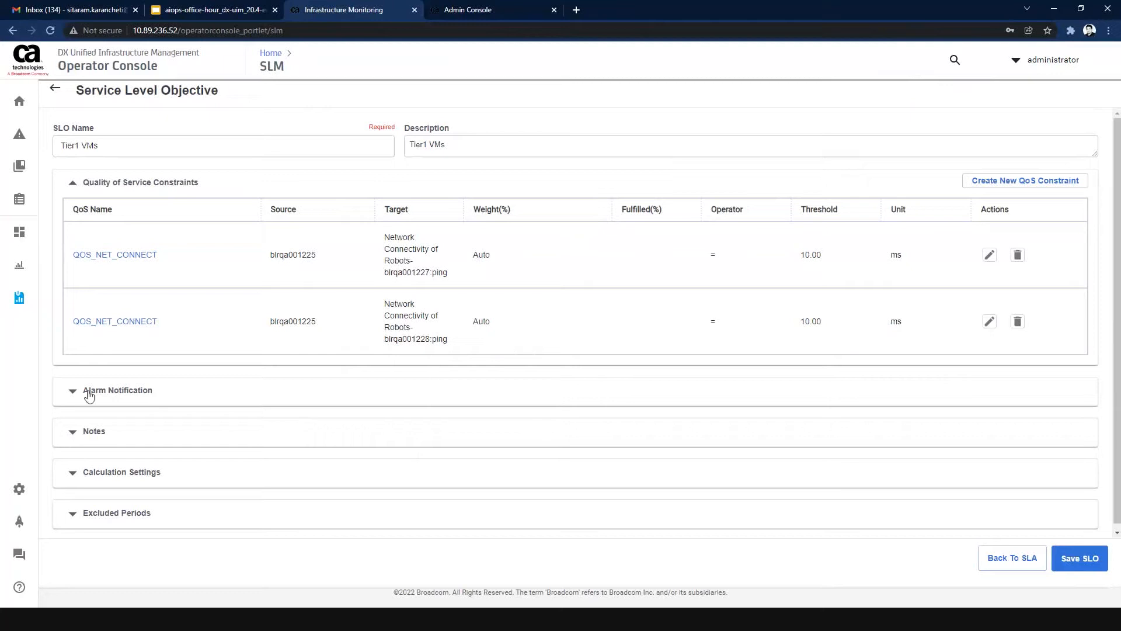
# Enable the objective's alarm notification for when compliance is breached.
pyautogui.click(65, 394)
pyautogui.scroll(-3, 456, 376)
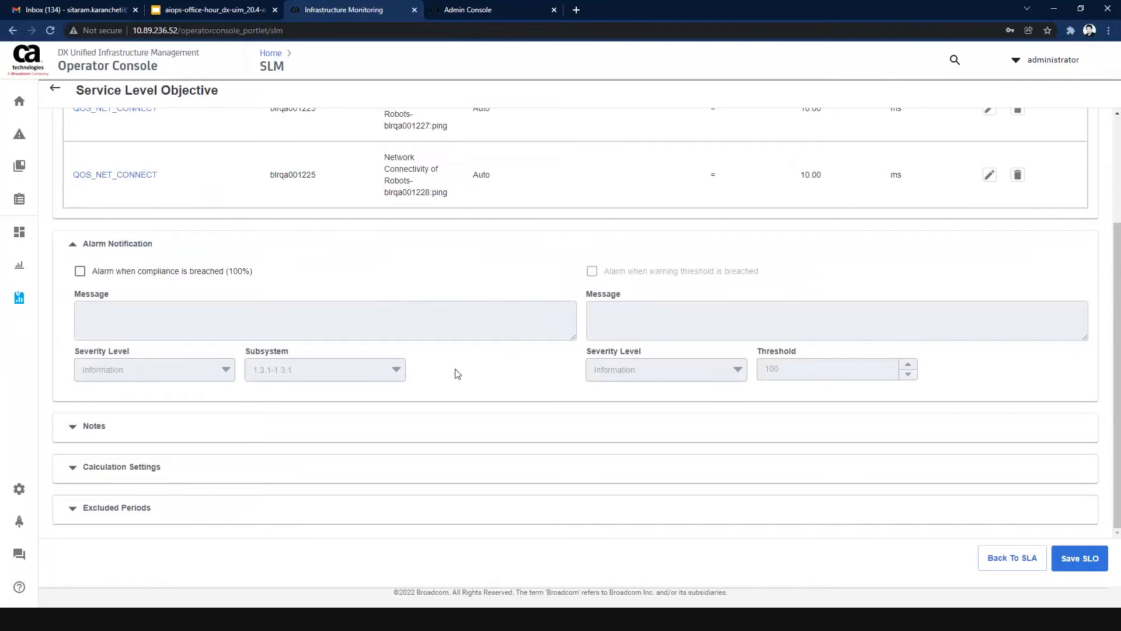
pyautogui.scroll(3, 457, 374)
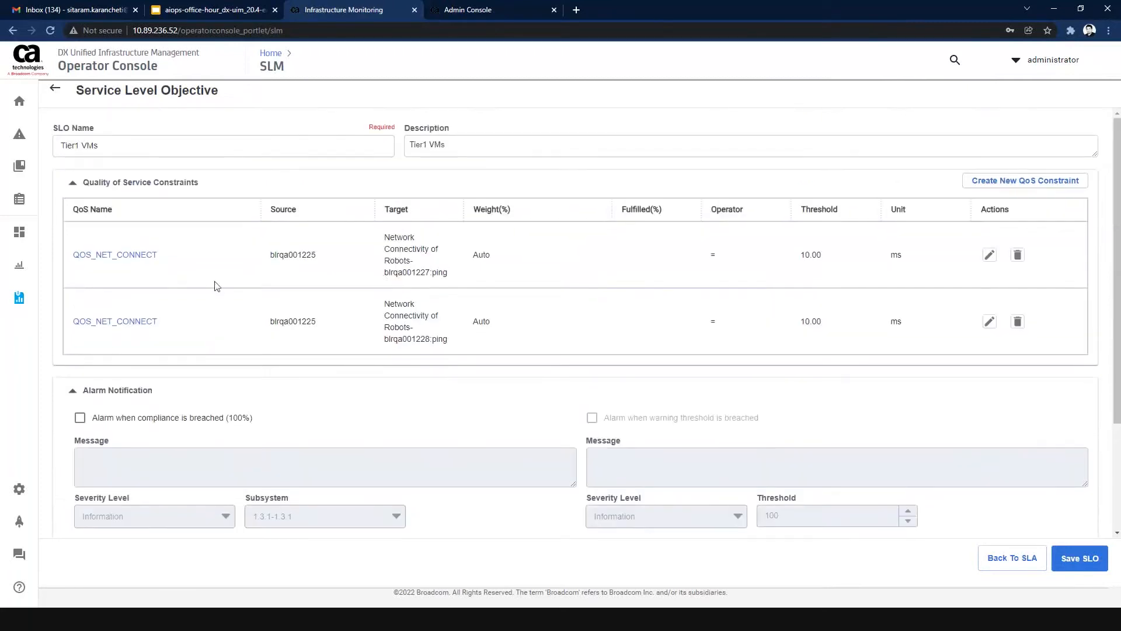
pyautogui.scroll(-2, 303, 303)
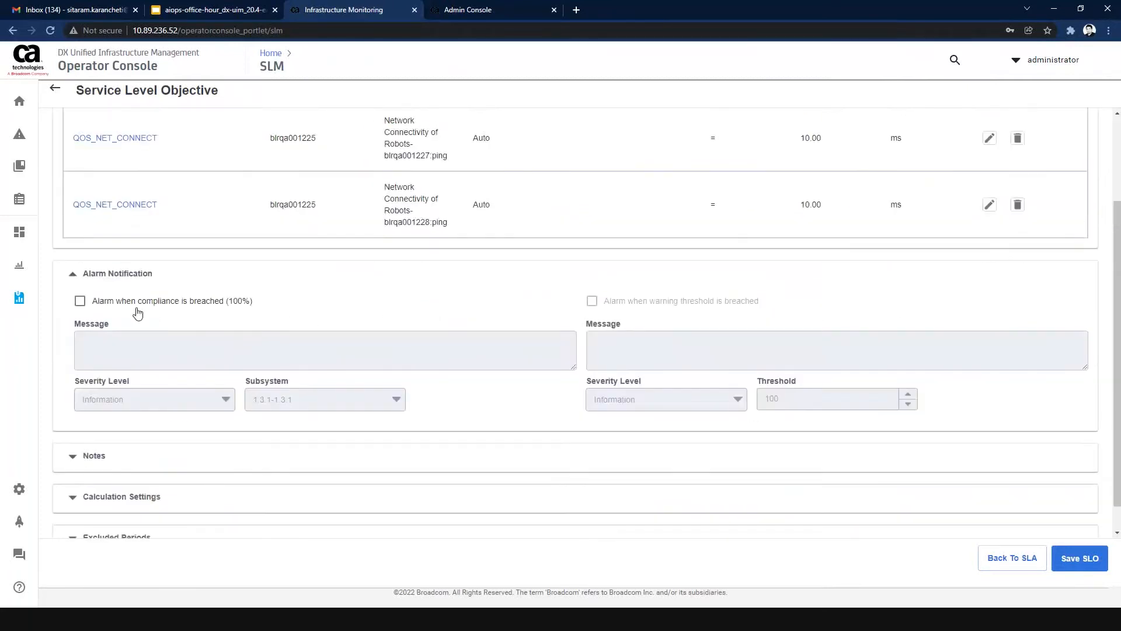
pyautogui.click(80, 301)
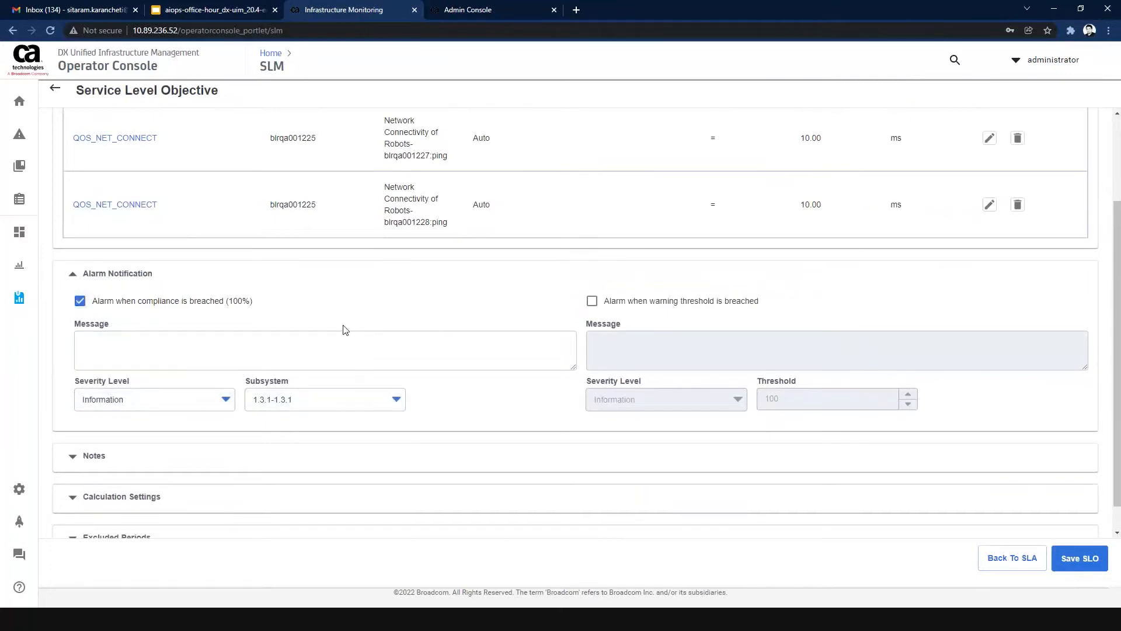
# Enter "Tier1 VMs - Compliance breach" as the compliance alarm message, reusing the objective's name for its beginning.
pyautogui.scroll(2, 344, 330)
pyautogui.click(86, 148)
pyautogui.moveTo(86, 149); pyautogui.dragTo(64, 147)
pyautogui.hotkey('ctrl', 'c')
pyautogui.click(233, 459)
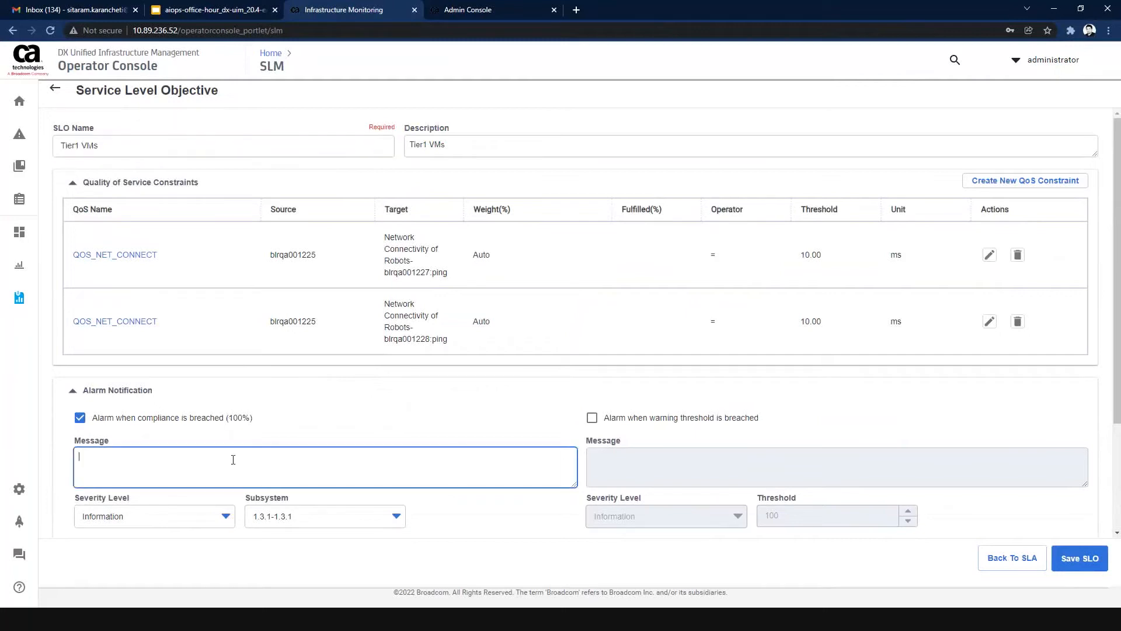
pyautogui.hotkey('ctrl', 'v')
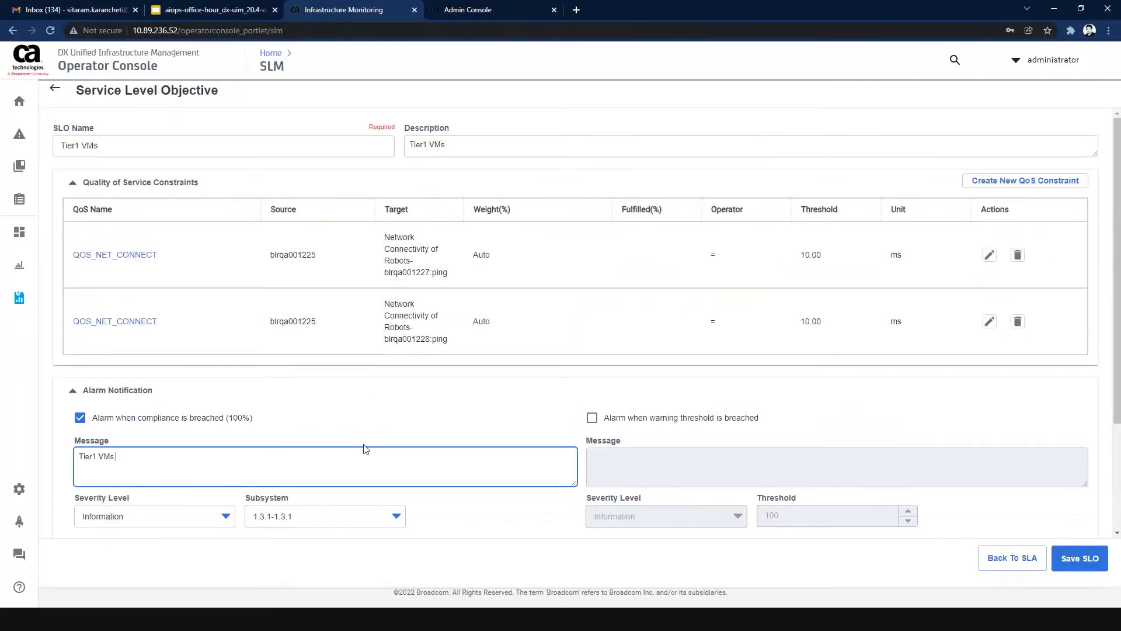
pyautogui.click(375, 421)
pyautogui.scroll(-2, 376, 421)
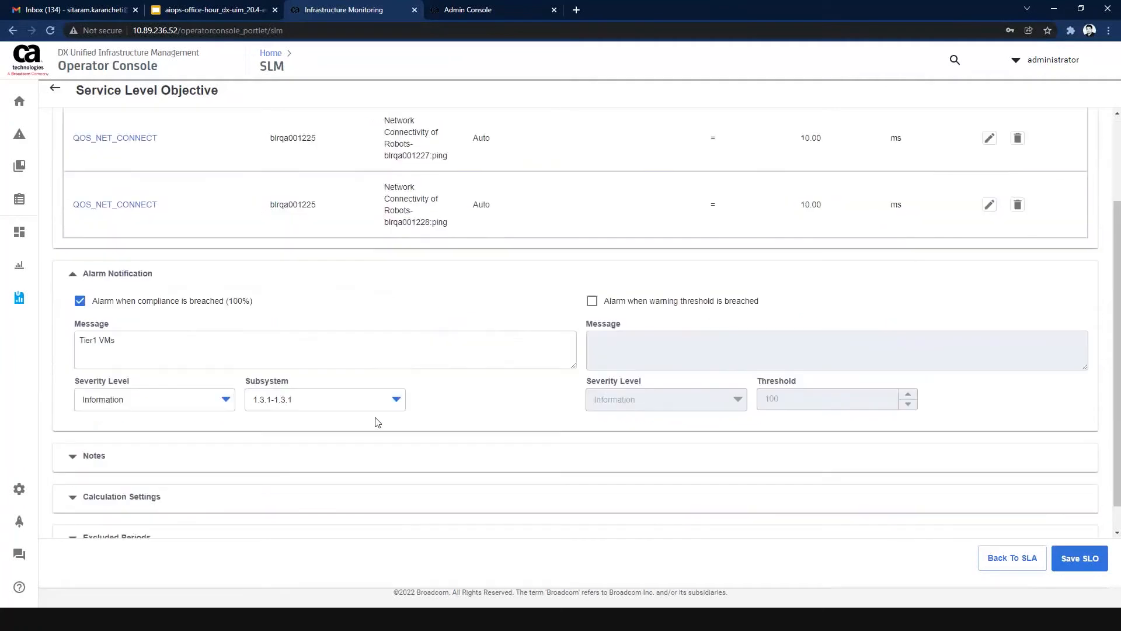
pyautogui.click(174, 345)
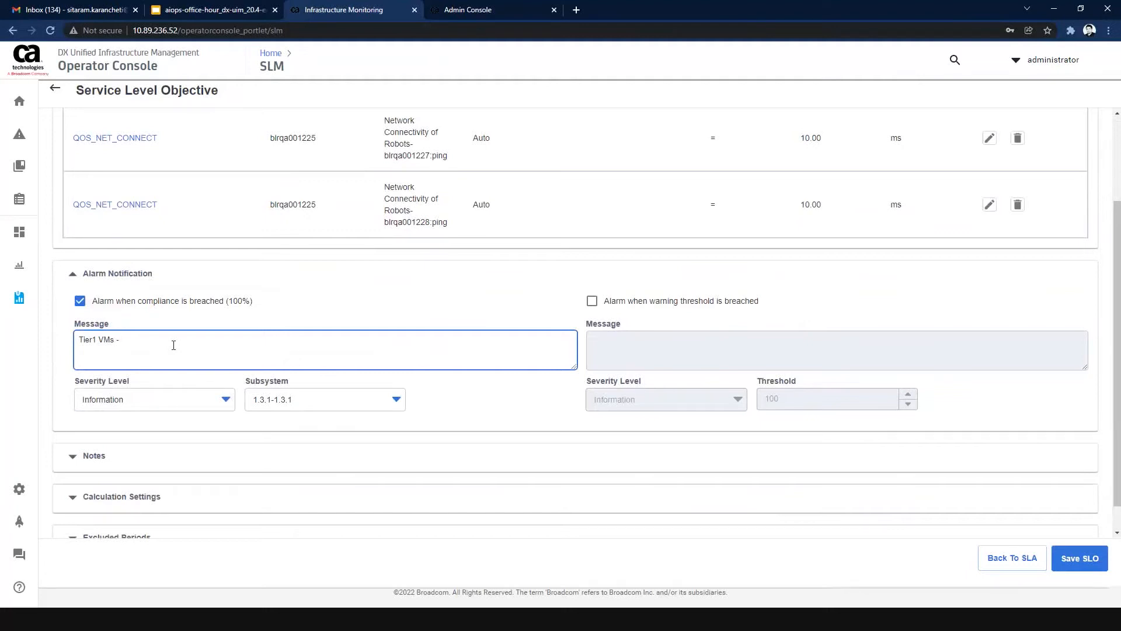
pyautogui.write('- Compliance breach')
pyautogui.click(330, 315)
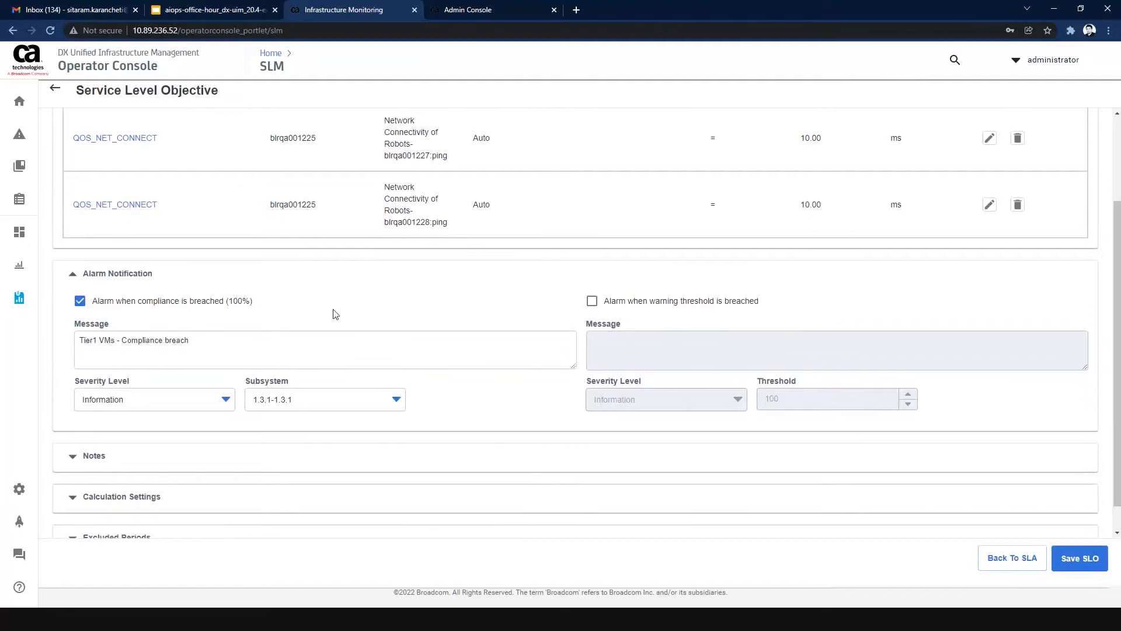
# Set the compliance breach alarm's severity level to Critical.
pyautogui.click(224, 411)
pyautogui.click(165, 508)
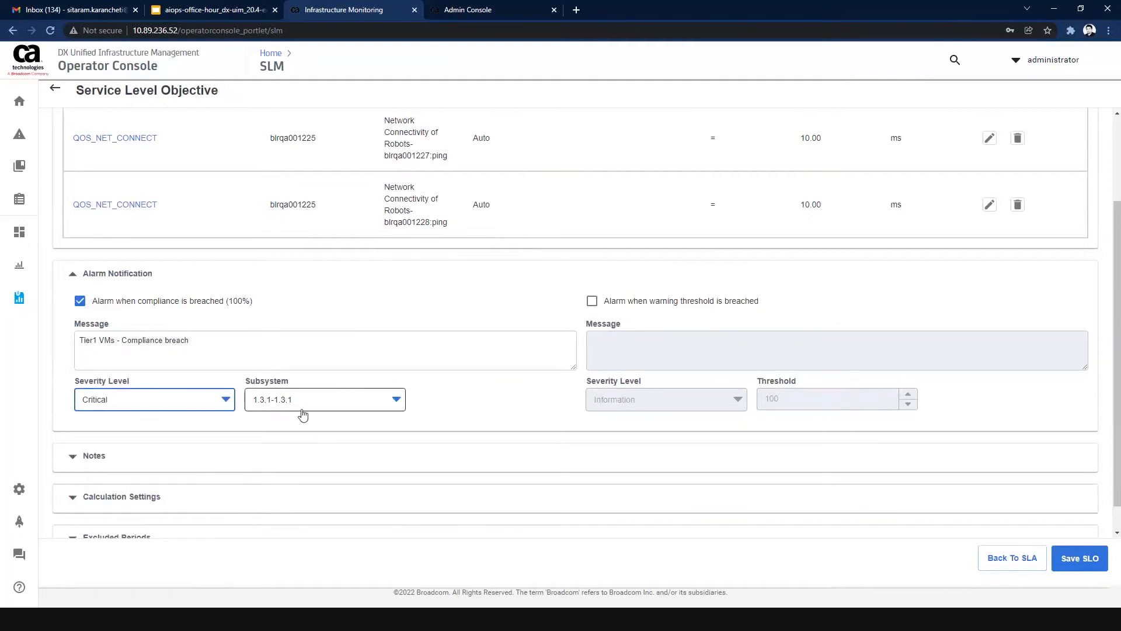
pyautogui.click(532, 409)
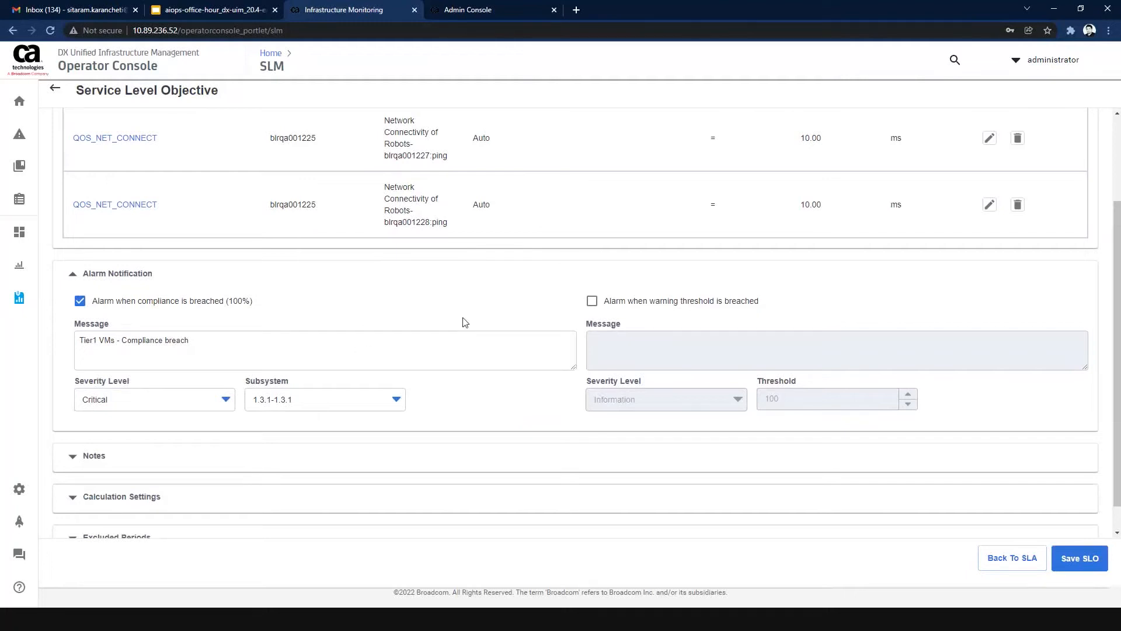
# Preview the warning threshold alarm options, leave that alarm disabled, and expand the objective's notes.
pyautogui.click(597, 306)
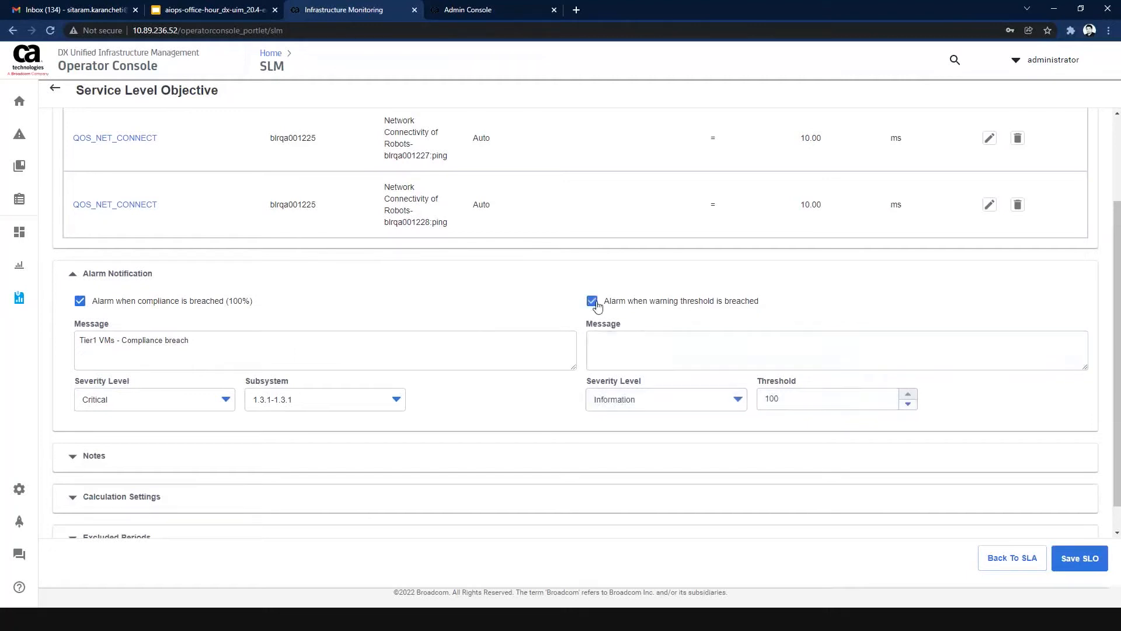
pyautogui.click(596, 307)
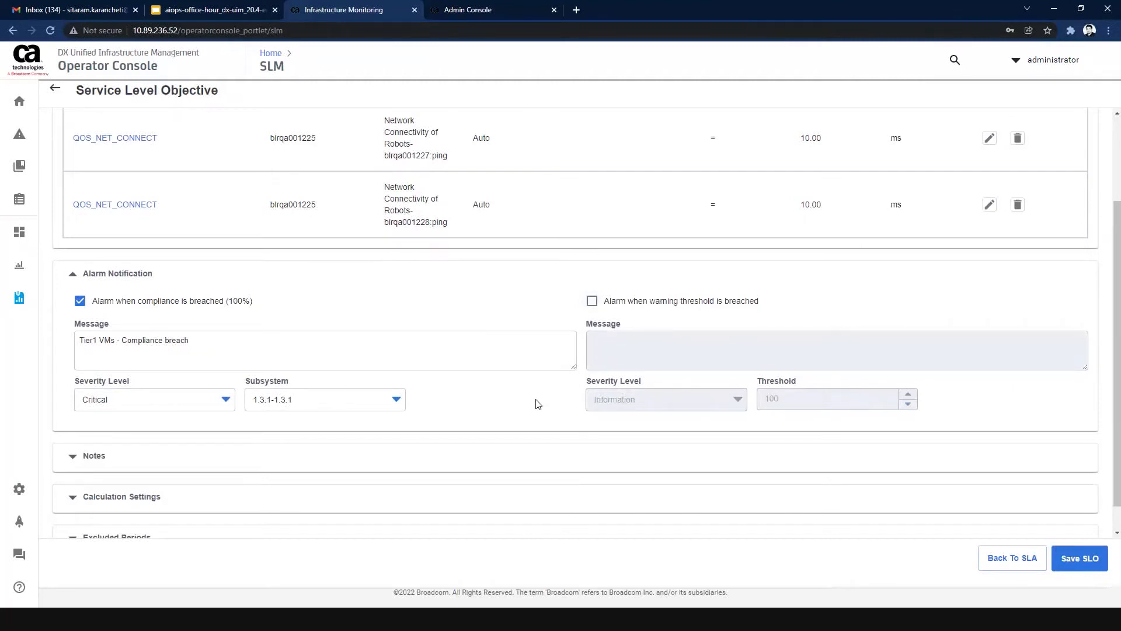
pyautogui.scroll(-1, 537, 404)
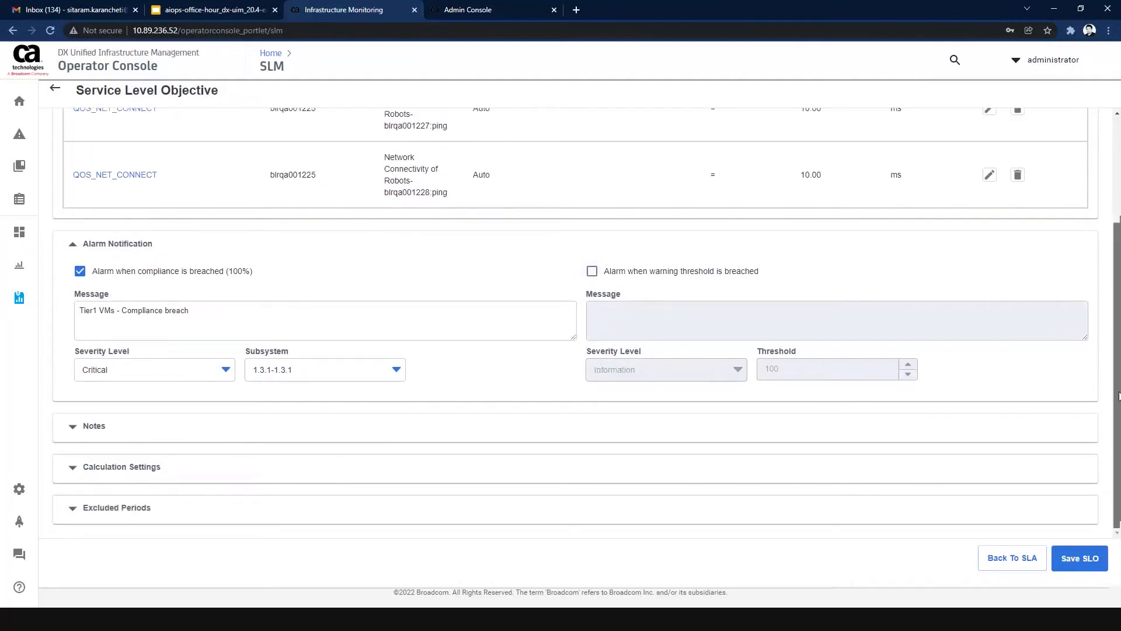
pyautogui.click(108, 422)
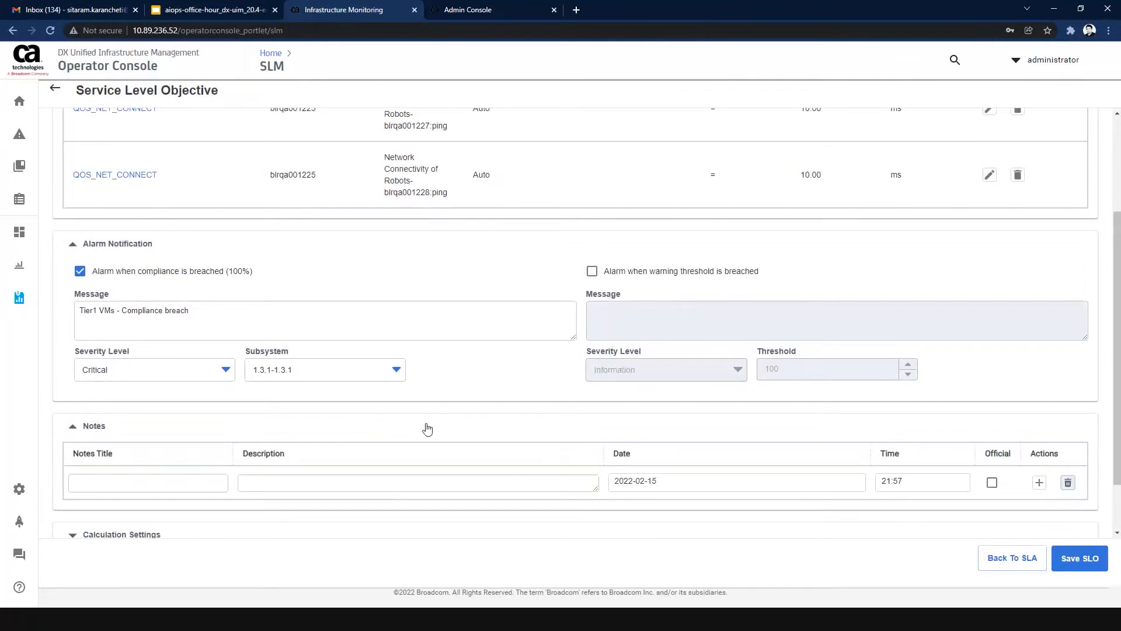
# Expand the objective's calculation settings and review the calculation methods offered for the Formula type.
pyautogui.scroll(-2, 427, 429)
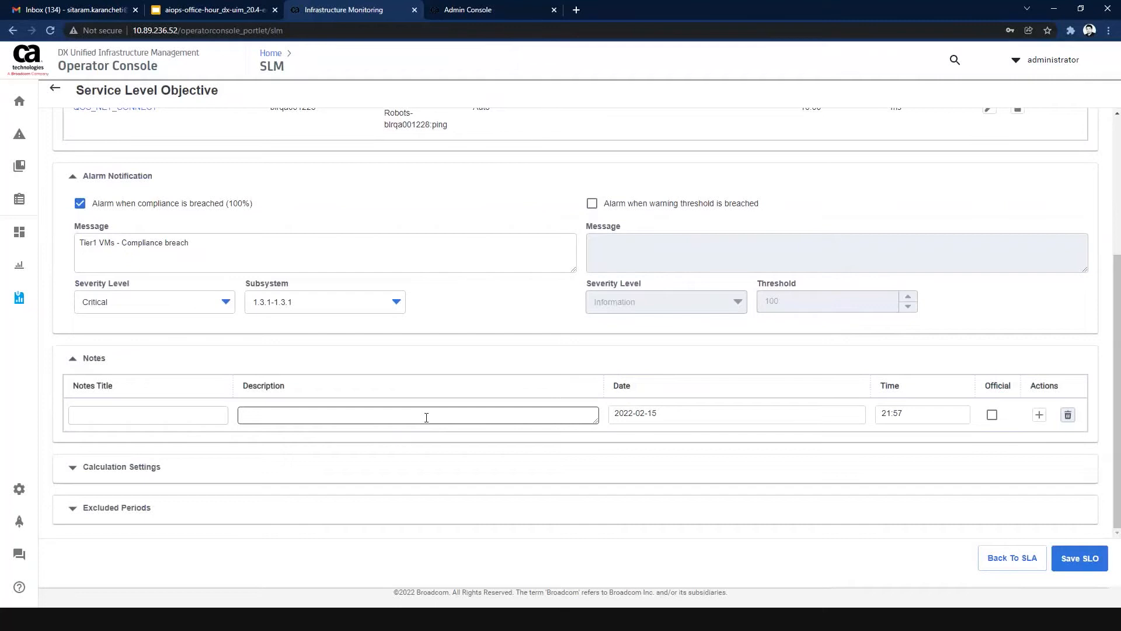
pyautogui.scroll(4, 427, 417)
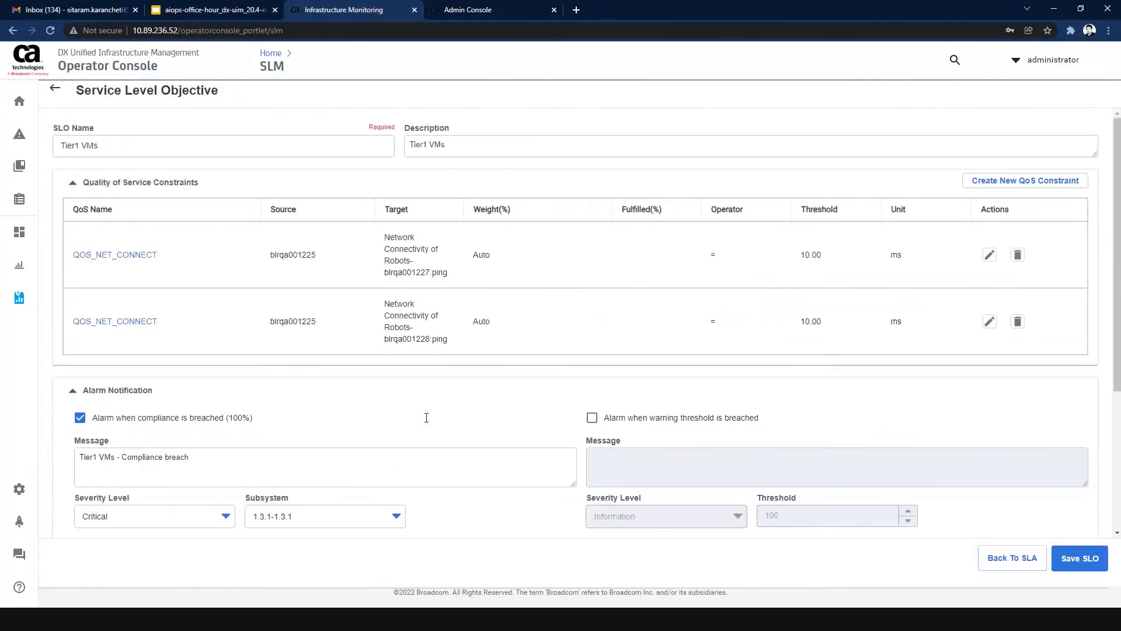
pyautogui.scroll(-4, 426, 417)
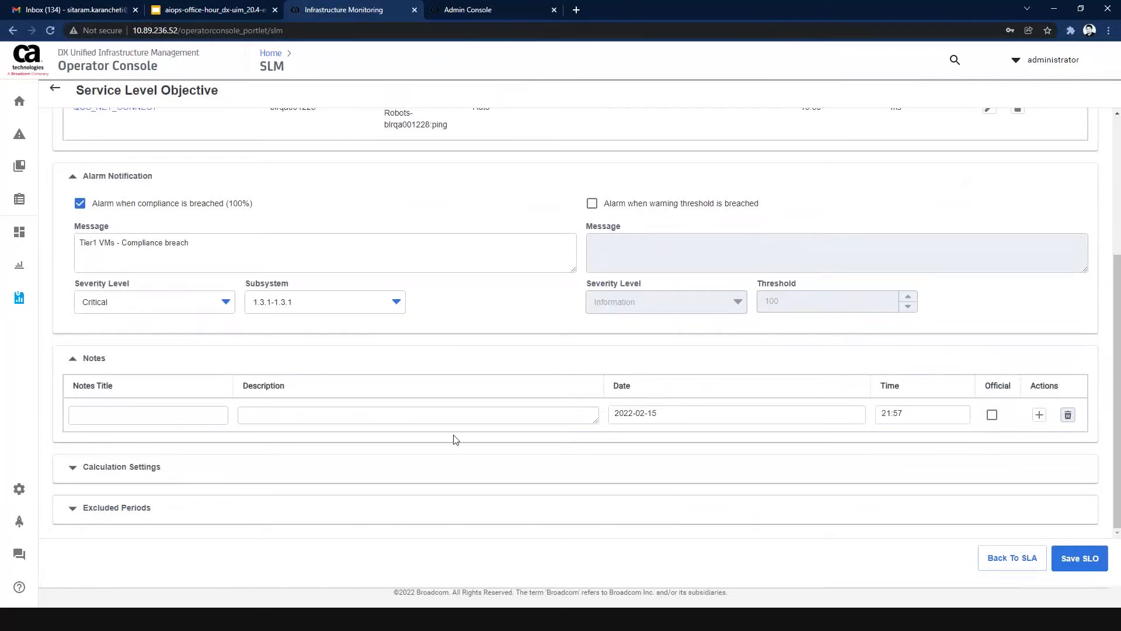
pyautogui.click(130, 467)
pyautogui.scroll(-2, 376, 471)
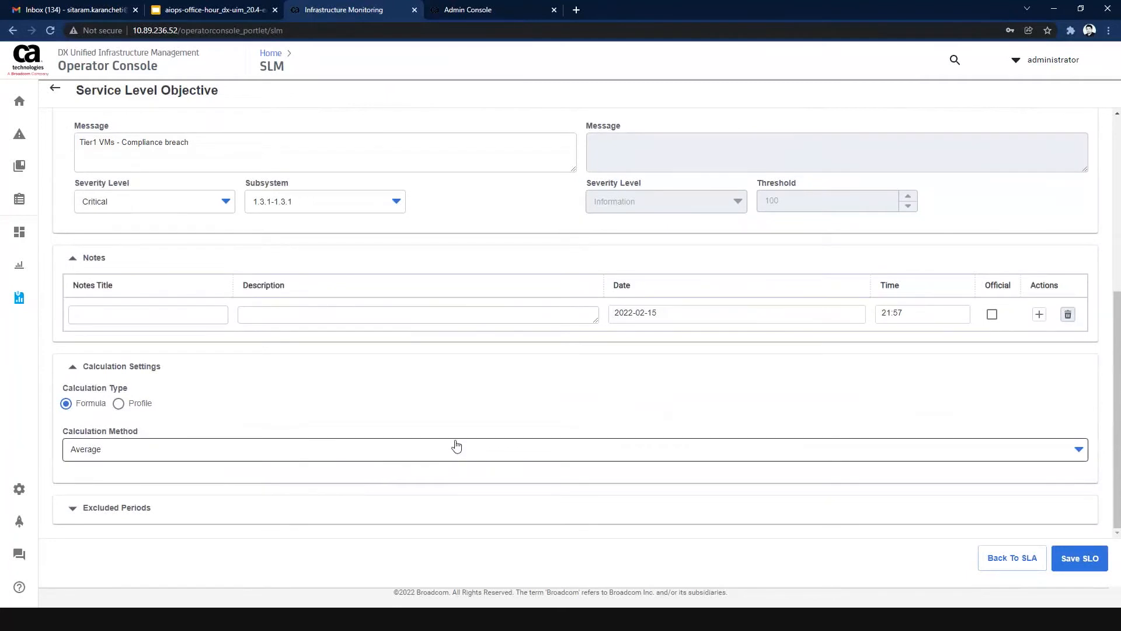
pyautogui.scroll(6, 453, 445)
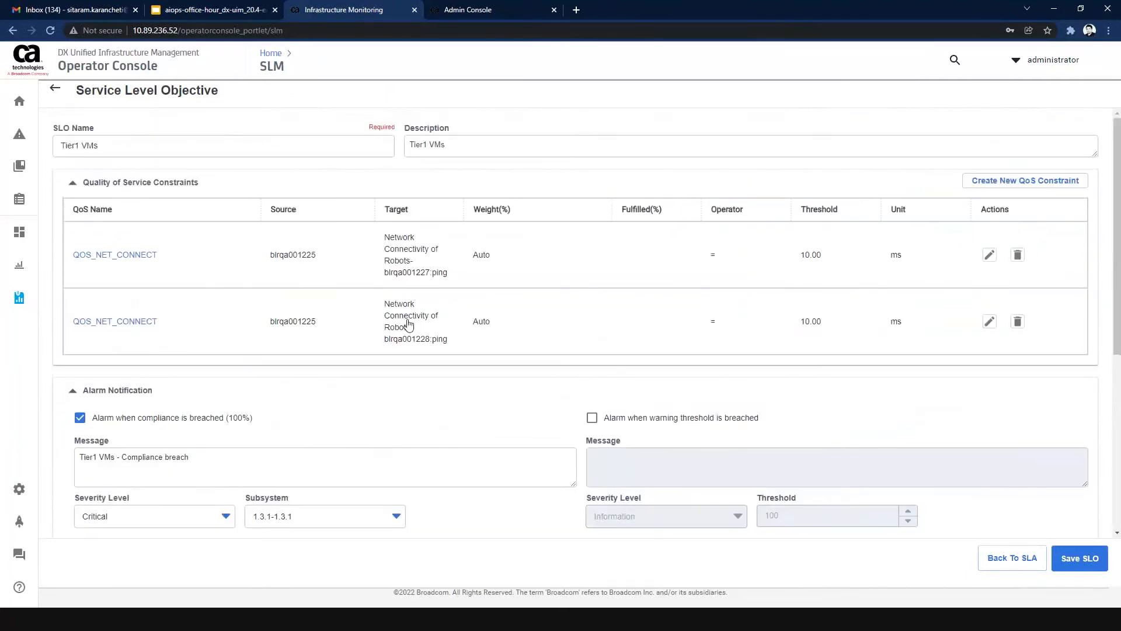
pyautogui.scroll(-5, 401, 327)
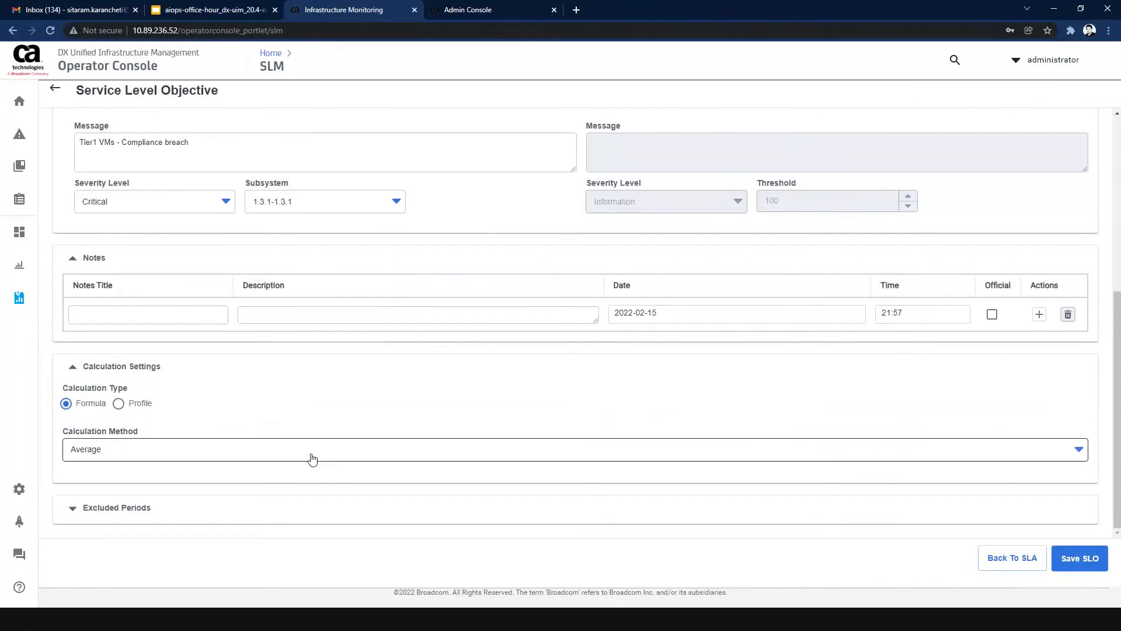
pyautogui.scroll(6, 343, 418)
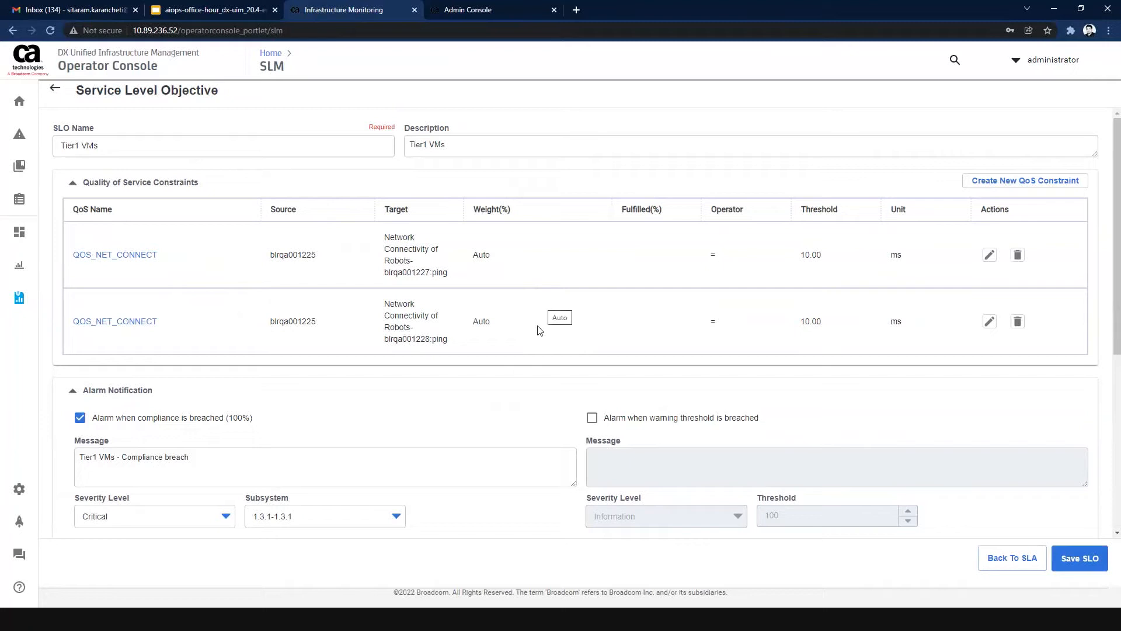
pyautogui.scroll(-5, 538, 331)
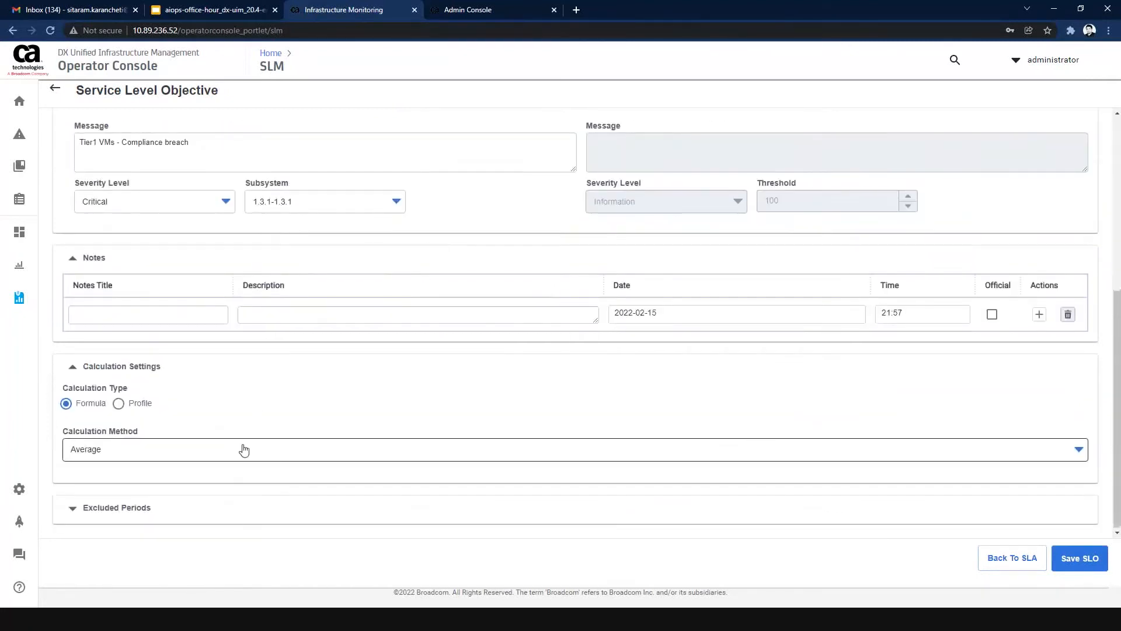
pyautogui.click(245, 448)
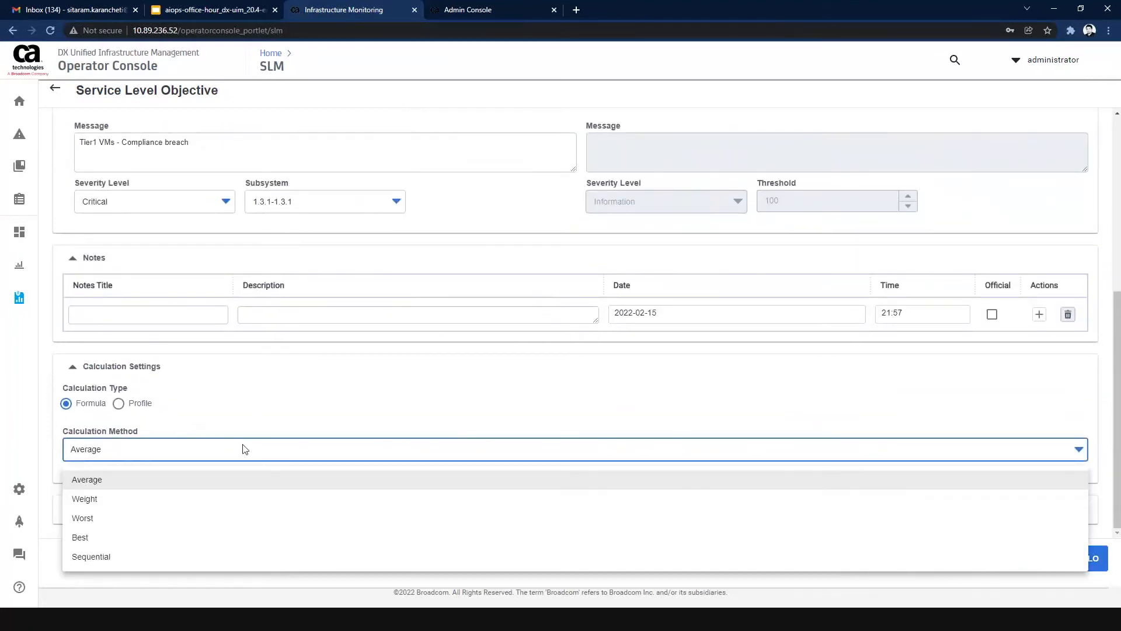
pyautogui.click(281, 418)
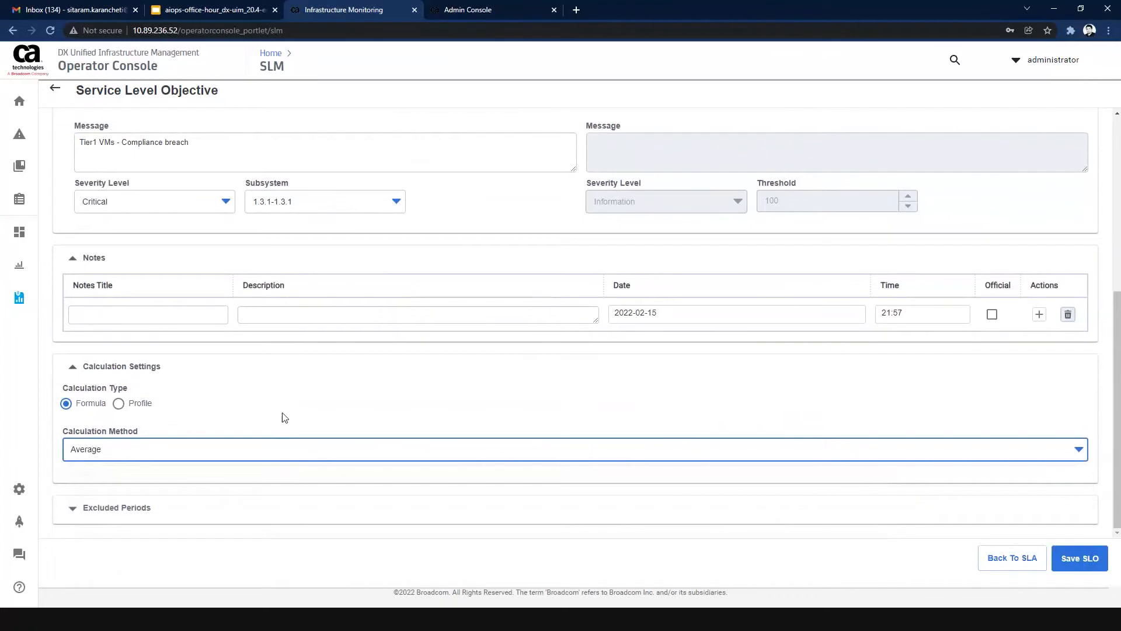
# Switch the calculation type to Profile and examine the calculation methods it offers.
pyautogui.click(119, 405)
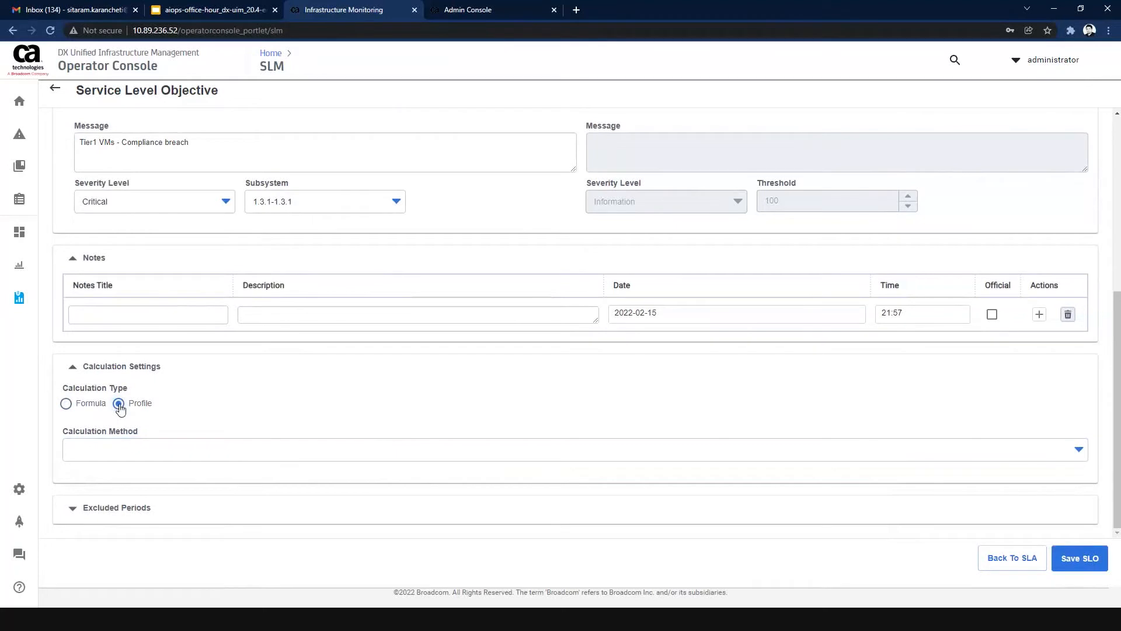
pyautogui.click(141, 448)
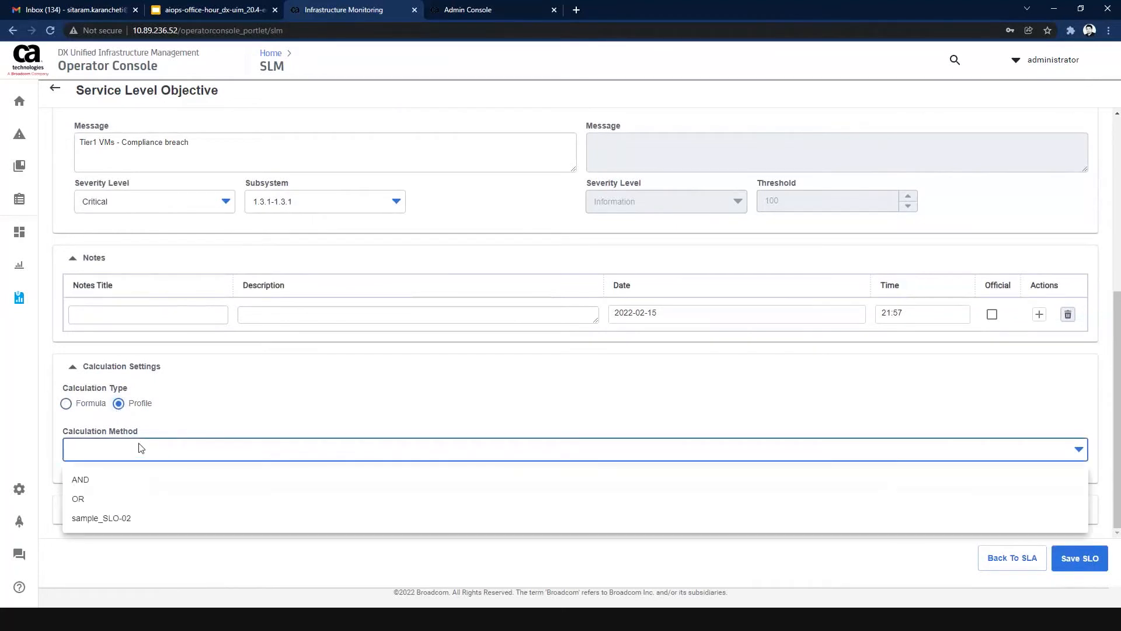
pyautogui.click(187, 429)
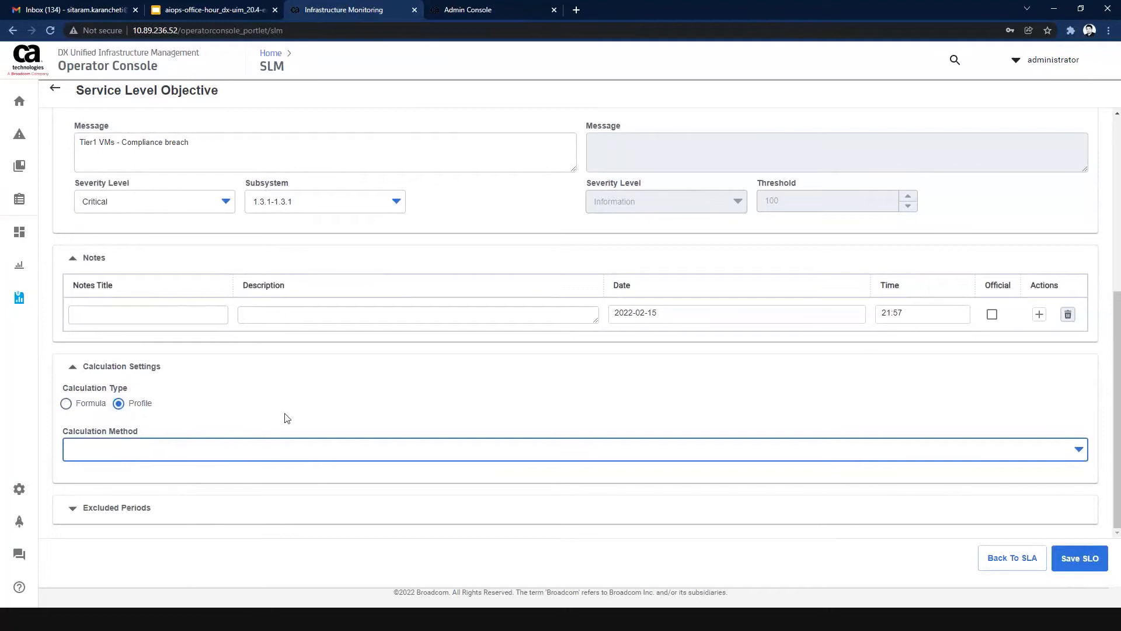
pyautogui.scroll(4, 285, 414)
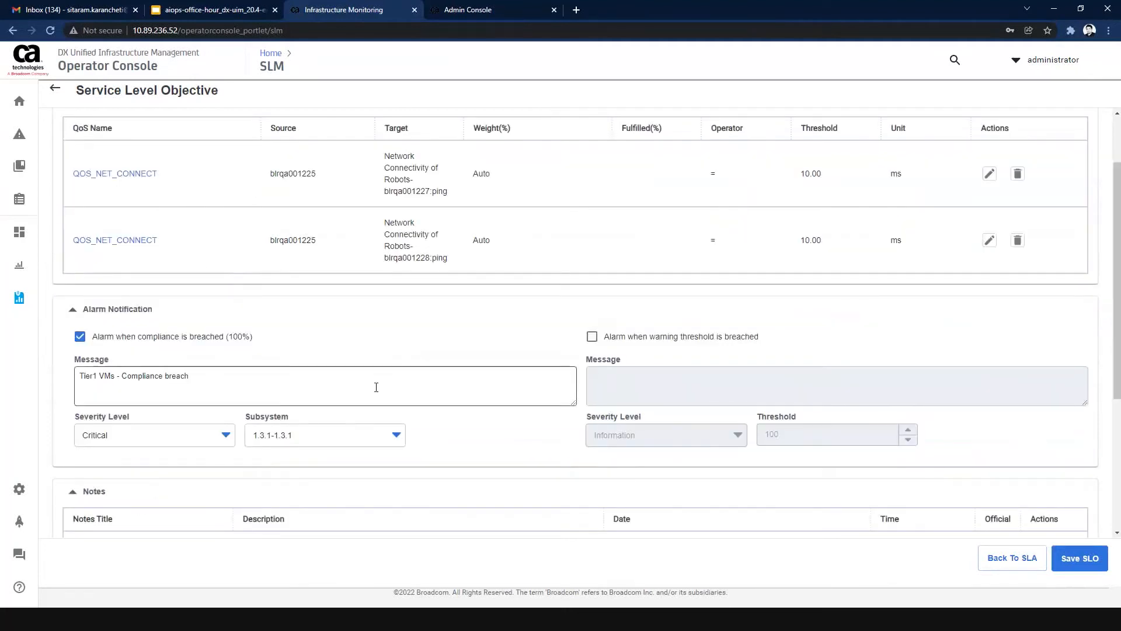
pyautogui.scroll(-4, 375, 388)
pyautogui.click(219, 450)
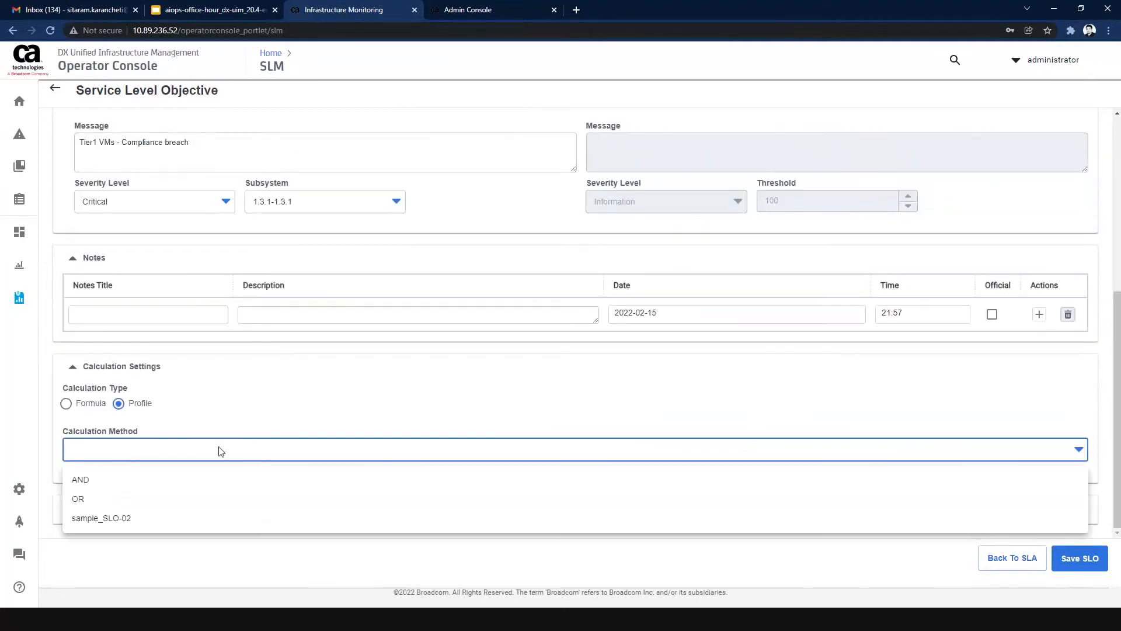
pyautogui.click(235, 420)
# Return the calculation type to Formula and check its list of calculation methods.
pyautogui.click(65, 411)
pyautogui.click(65, 405)
pyautogui.click(142, 456)
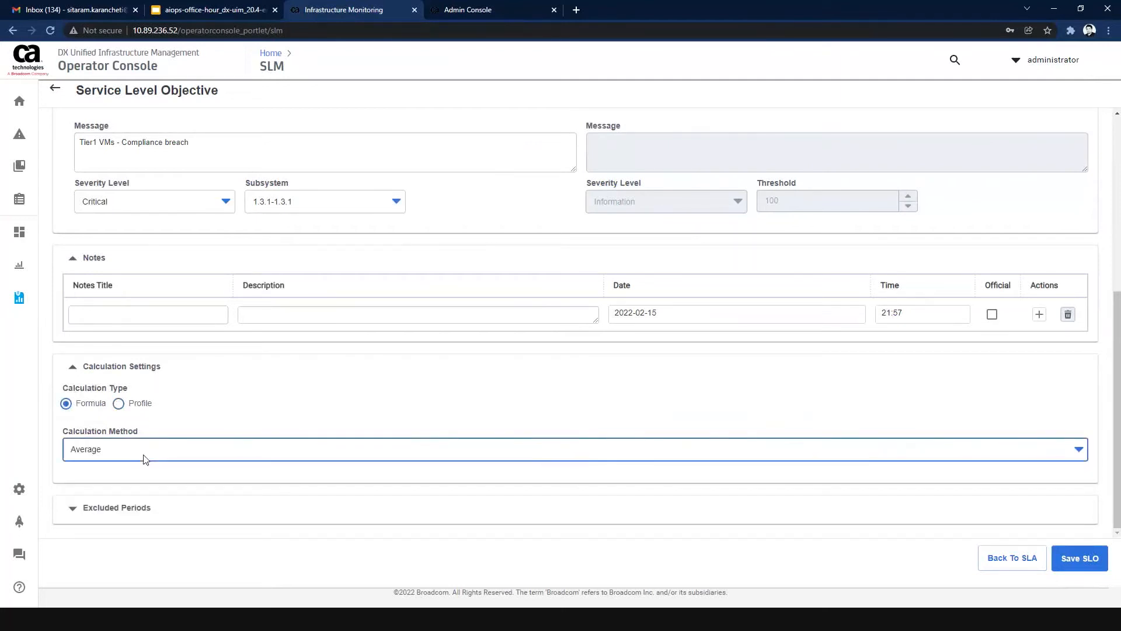
pyautogui.click(267, 411)
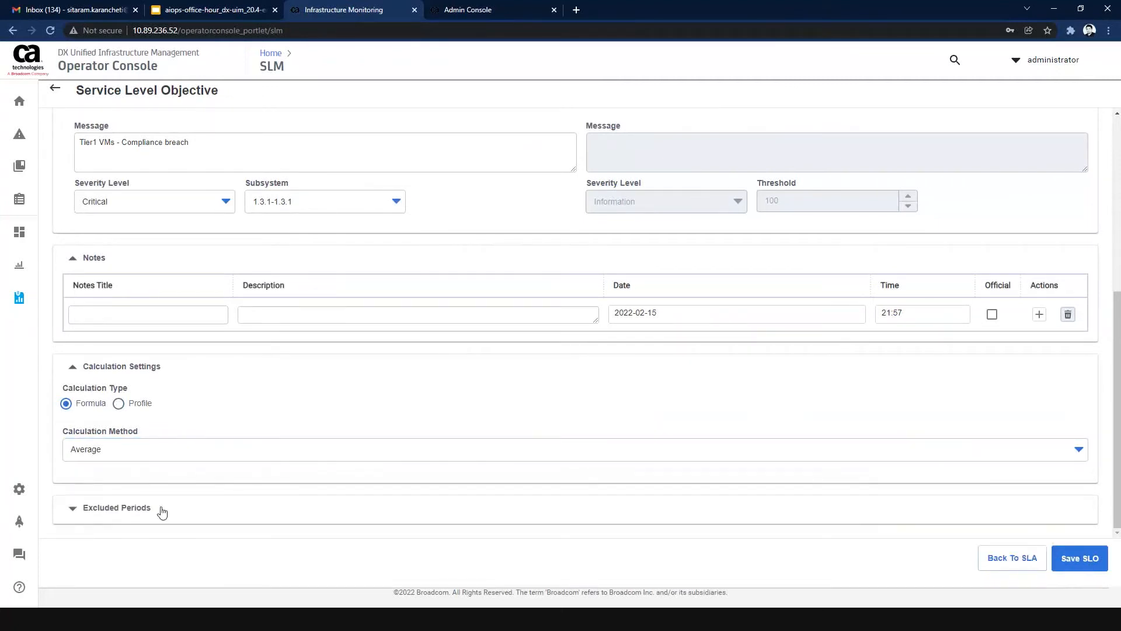
# Review the objective's constraints and calculation settings, and preview the Excluded Periods options.
pyautogui.scroll(5, 267, 429)
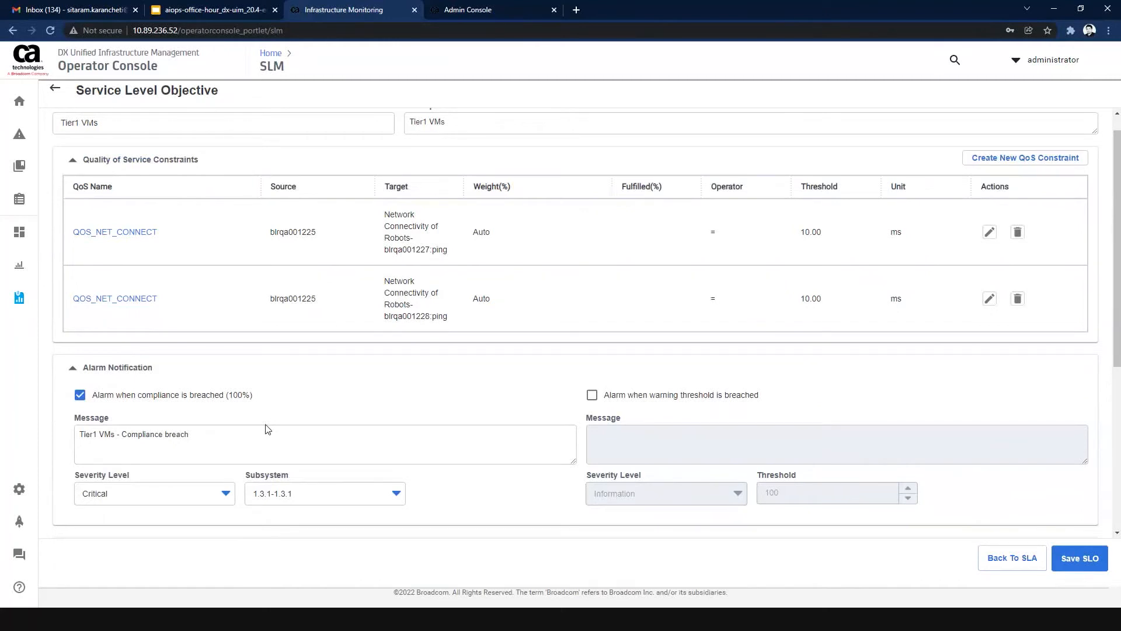
pyautogui.scroll(-5, 386, 406)
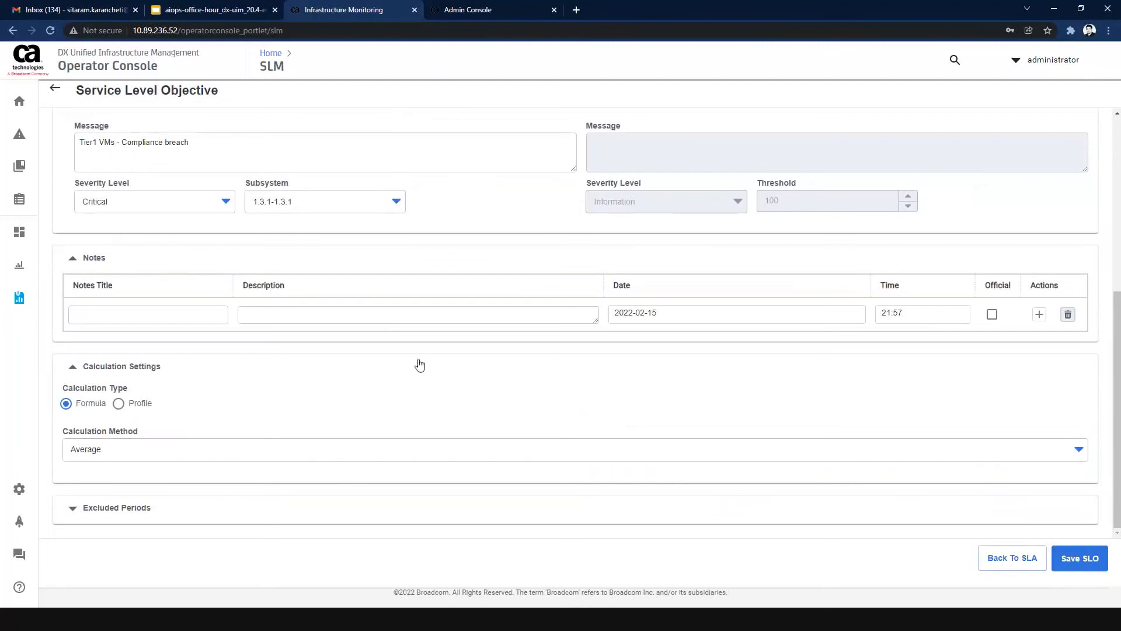
pyautogui.scroll(5, 418, 363)
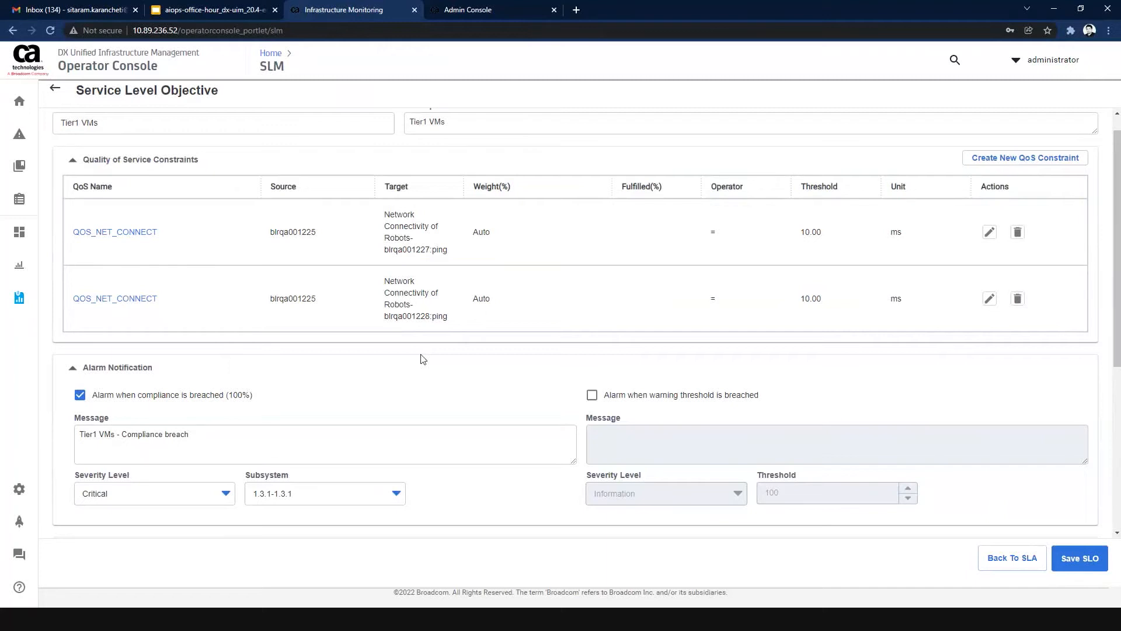
pyautogui.scroll(-5, 403, 352)
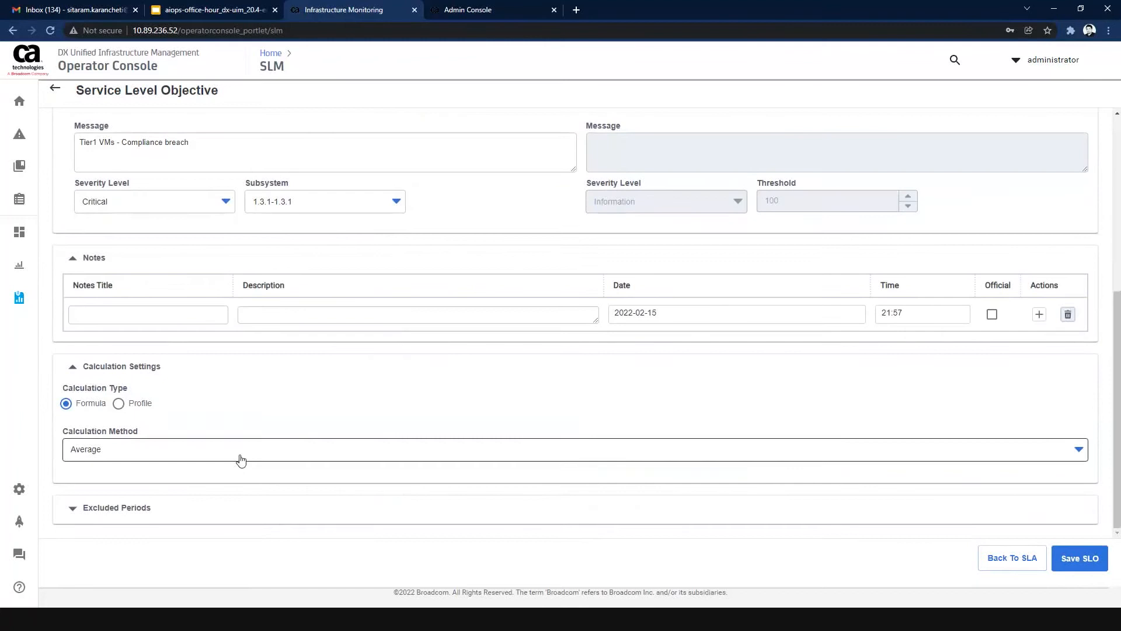
pyautogui.click(214, 508)
pyautogui.scroll(-1, 317, 451)
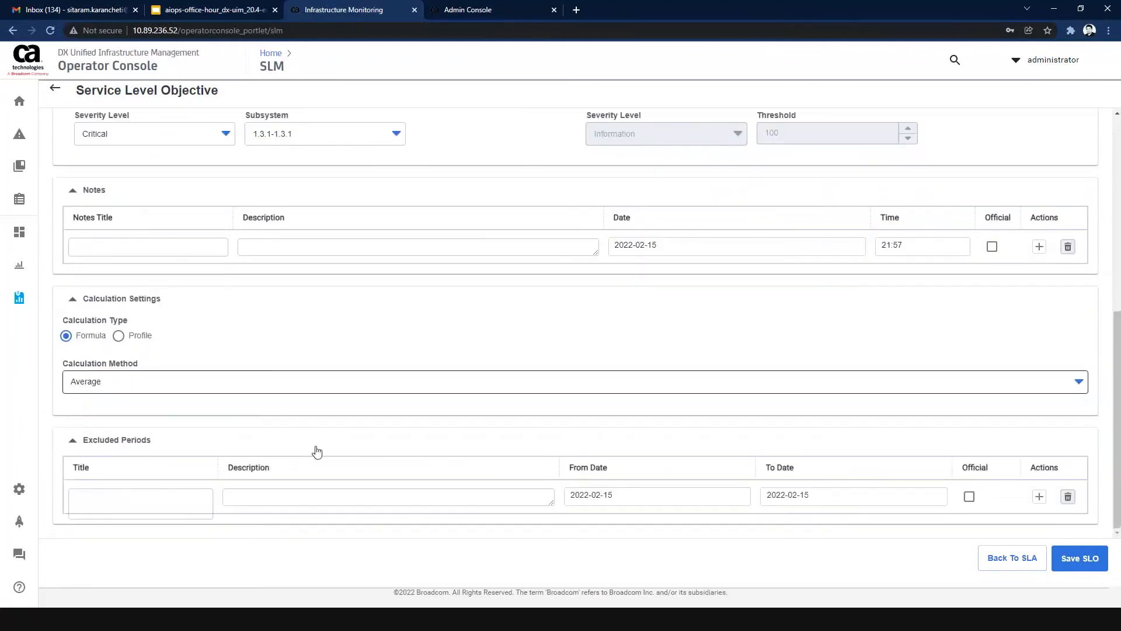
pyautogui.click(284, 448)
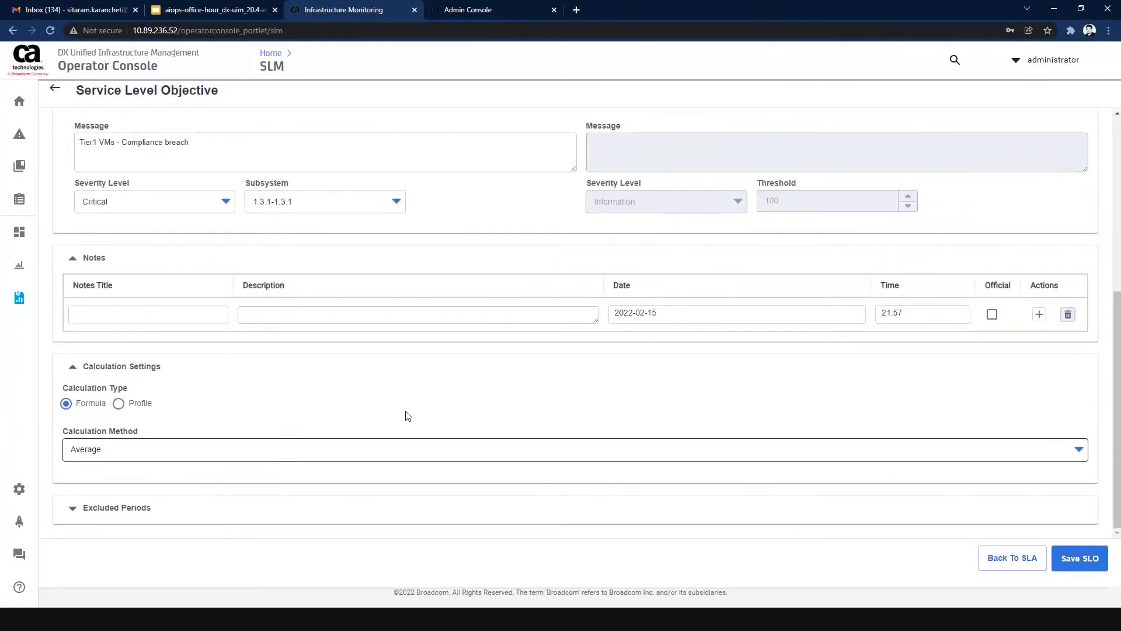
# Save the Tier1 VMs objective and return to its service level agreement.
pyautogui.scroll(5, 727, 390)
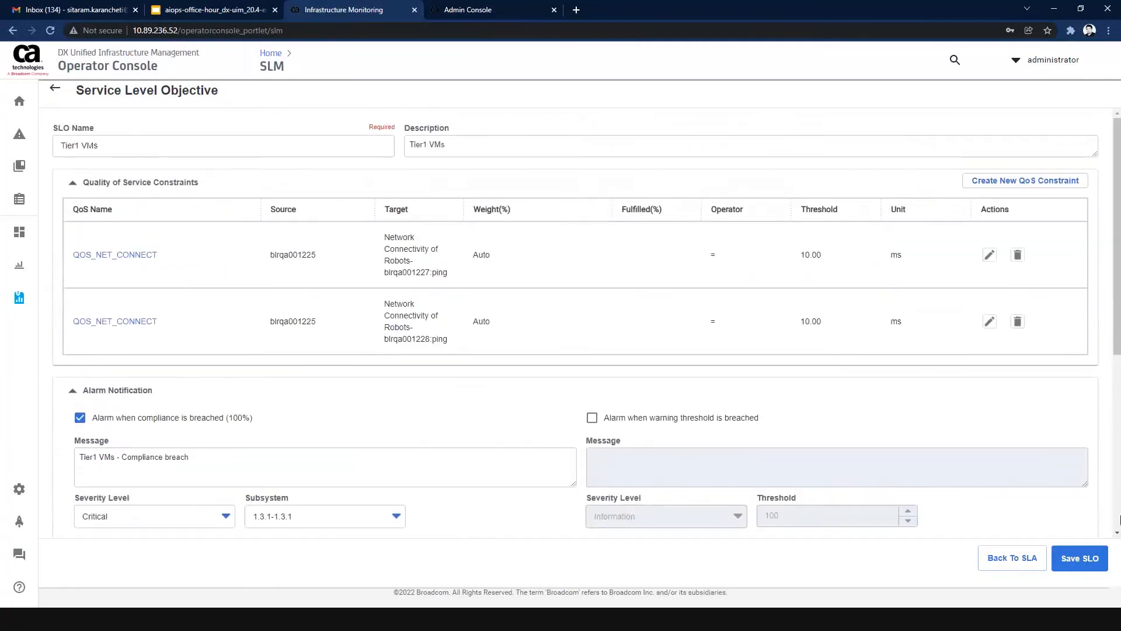
pyautogui.click(1080, 556)
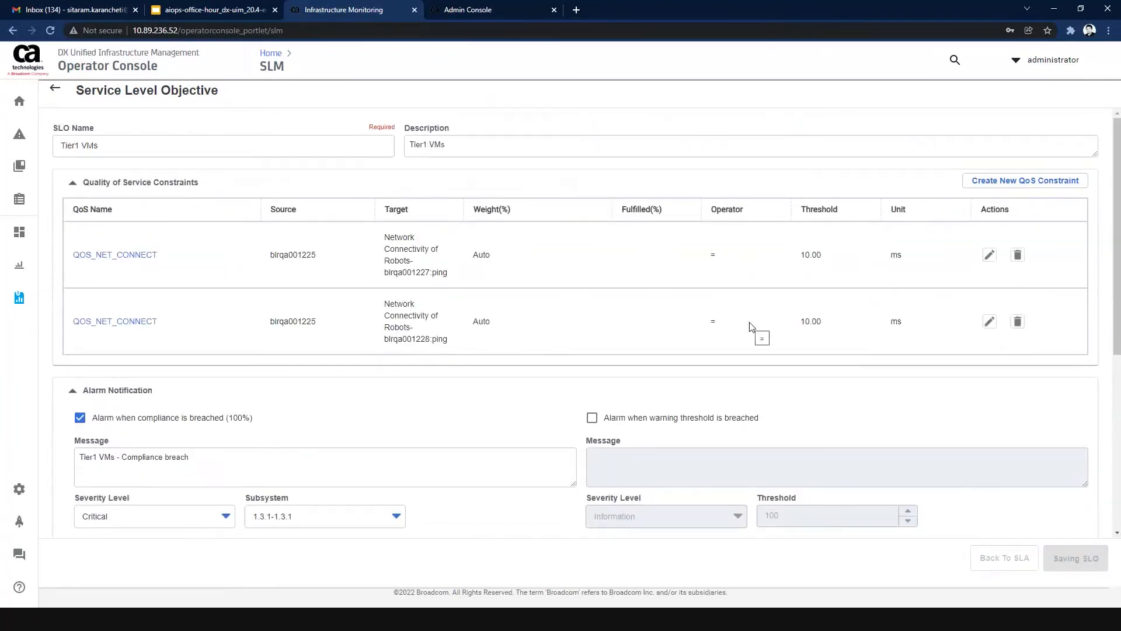
pyautogui.click(999, 557)
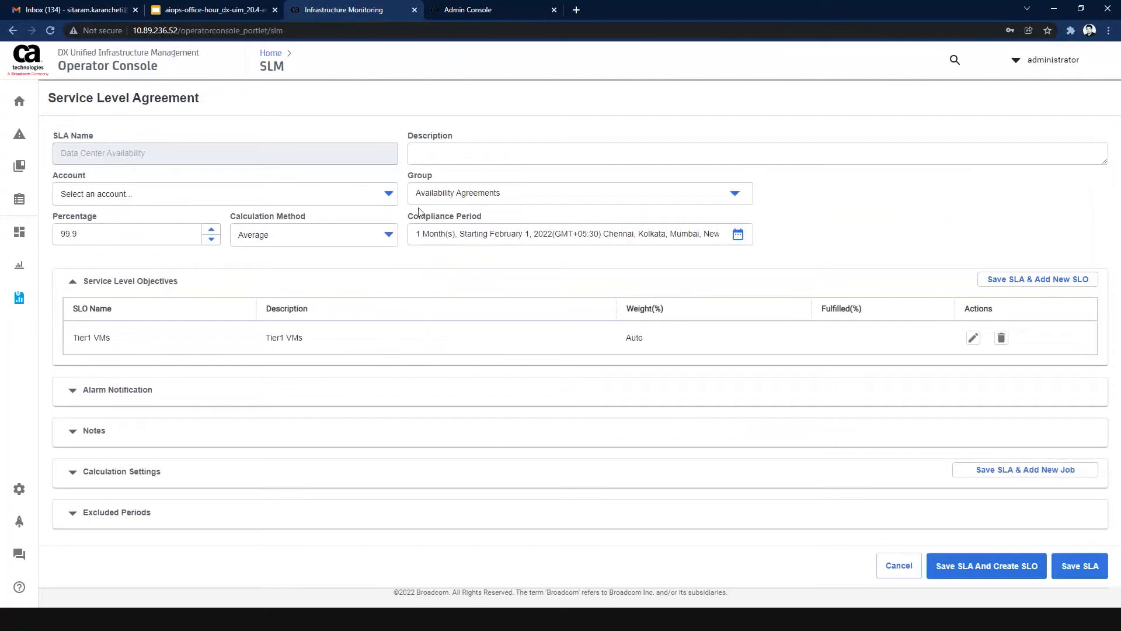
# Add another service level objective to the agreement and name it "Tier 2 VMs".
pyautogui.click(1011, 284)
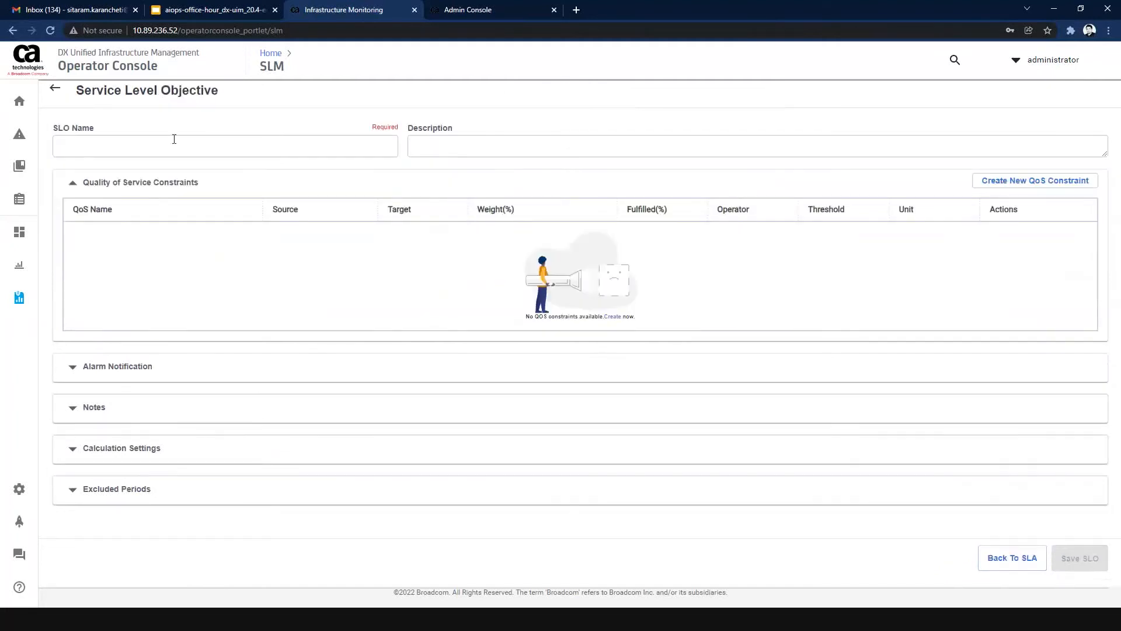
pyautogui.click(172, 144)
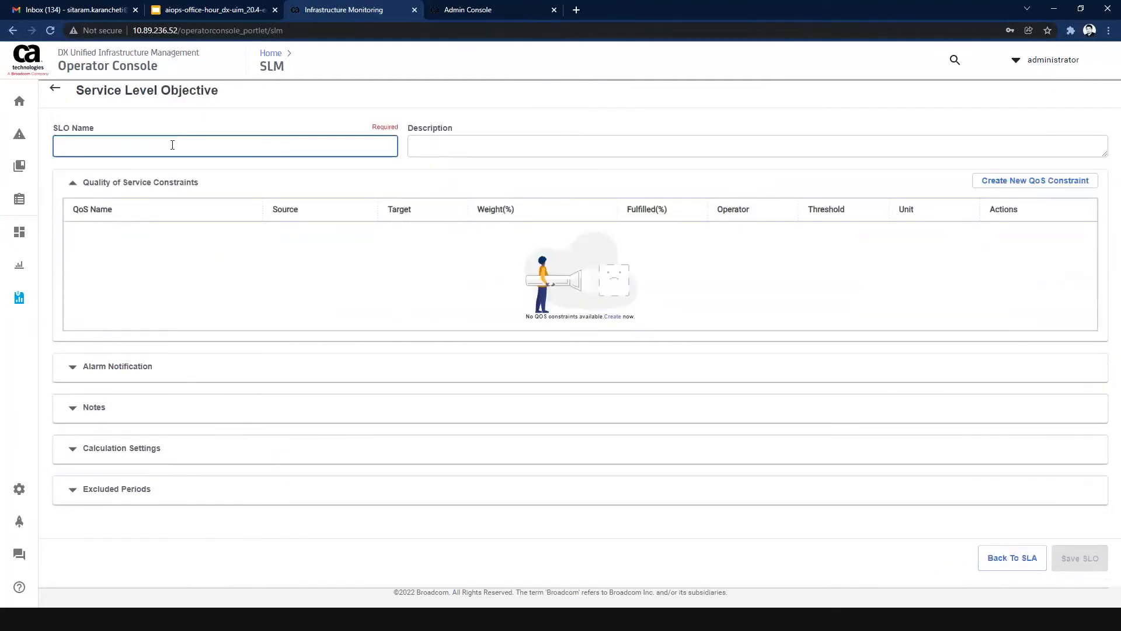
pyautogui.write('Tier 2 VMs')
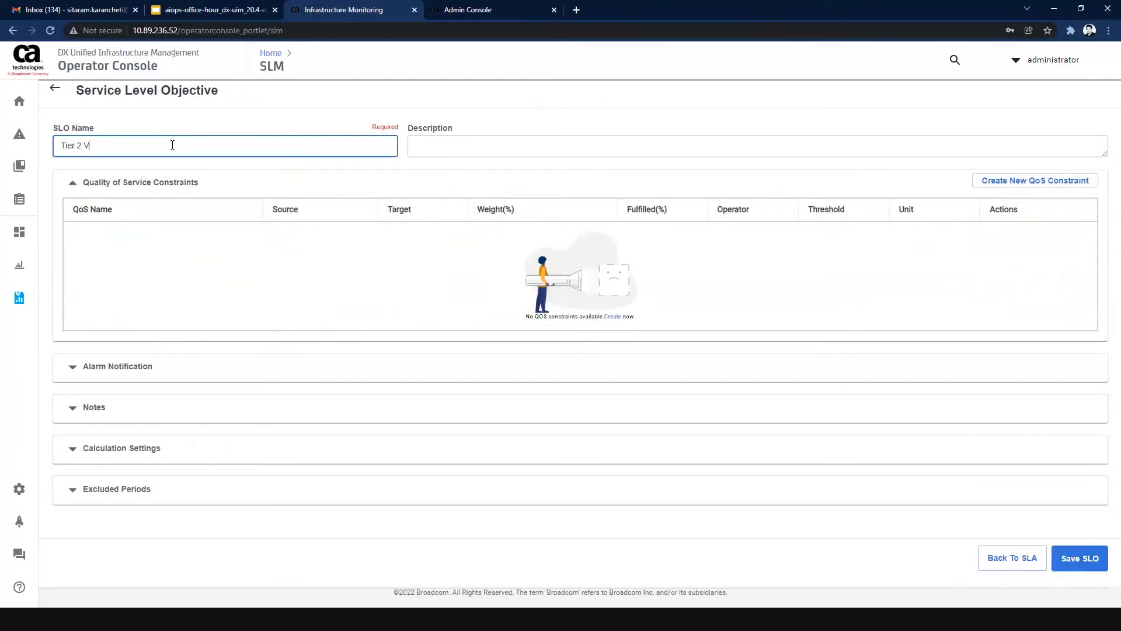
# Start a QoS constraint on QOS_NET_CONNECT with source blrqa001225 and target Network Connectivity of Robots-blrqa001312.bpc.broadcom.net:ping.
pyautogui.click(1022, 181)
pyautogui.write('net_c')
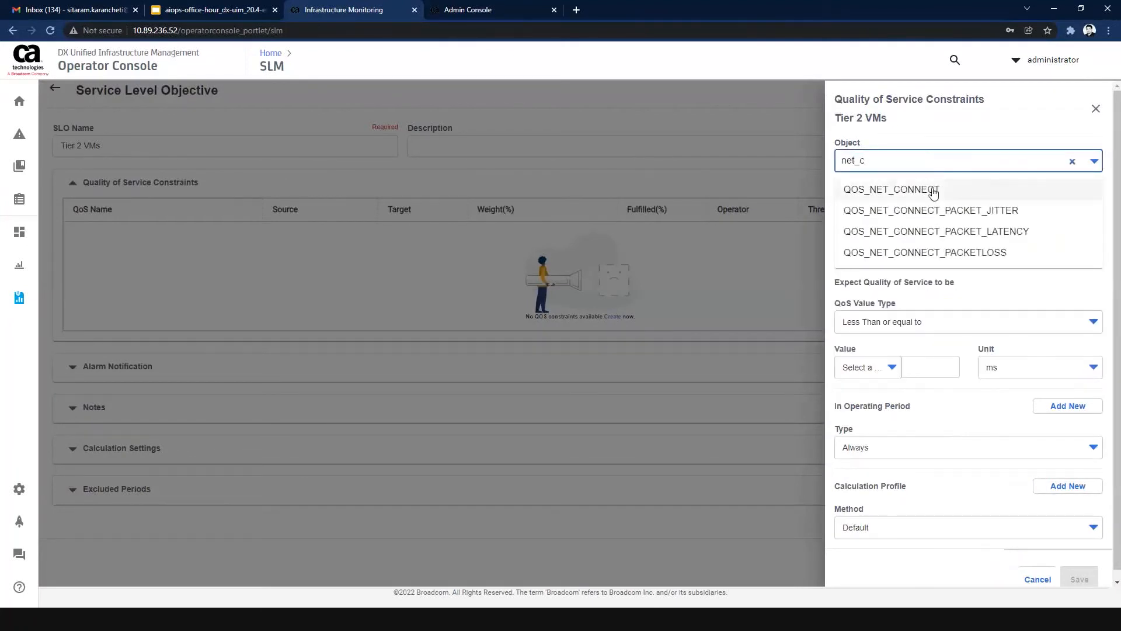
pyautogui.click(932, 190)
pyautogui.click(910, 234)
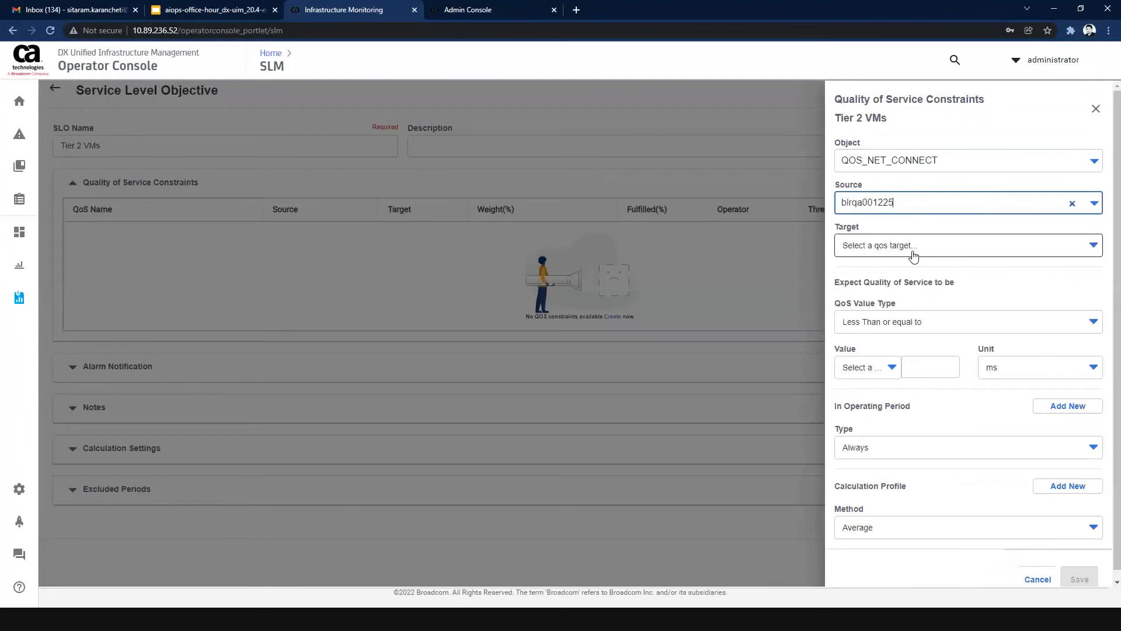
pyautogui.click(914, 248)
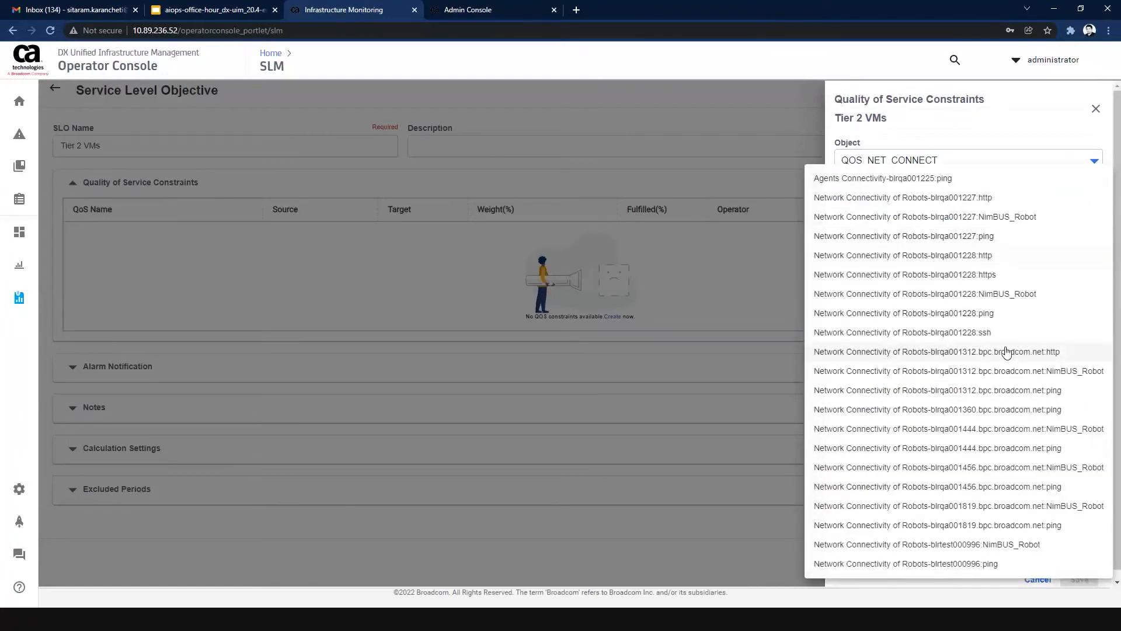
pyautogui.click(1042, 396)
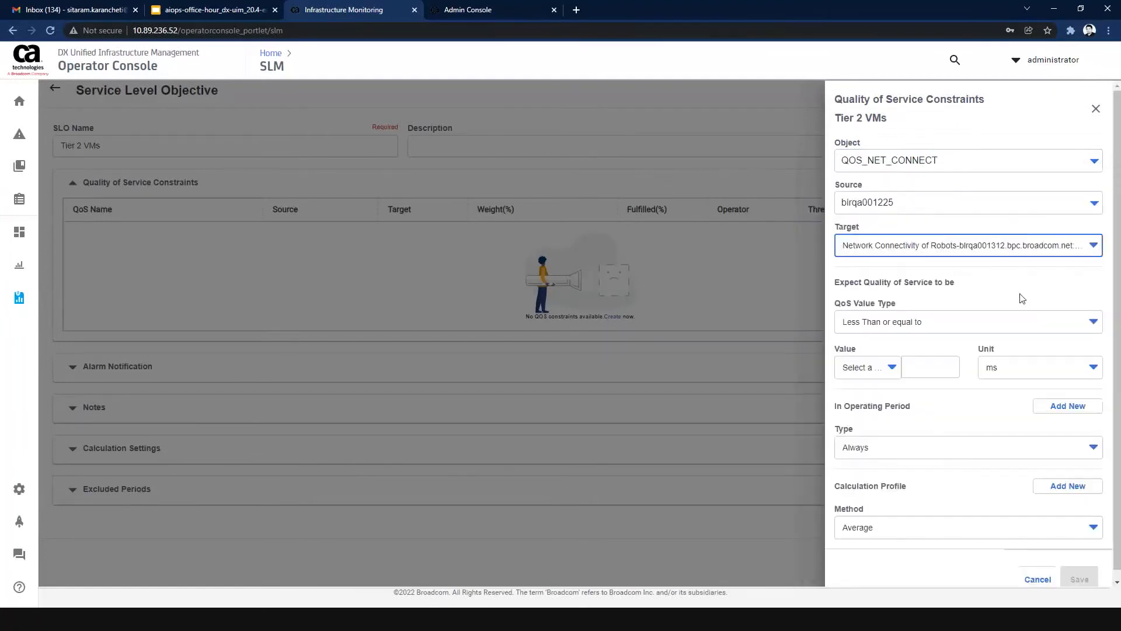
# Set the Tier 2 VMs constraint to expect a value equal to 20 ms and save the constraint.
pyautogui.click(934, 327)
pyautogui.click(884, 389)
pyautogui.click(929, 367)
pyautogui.write('20')
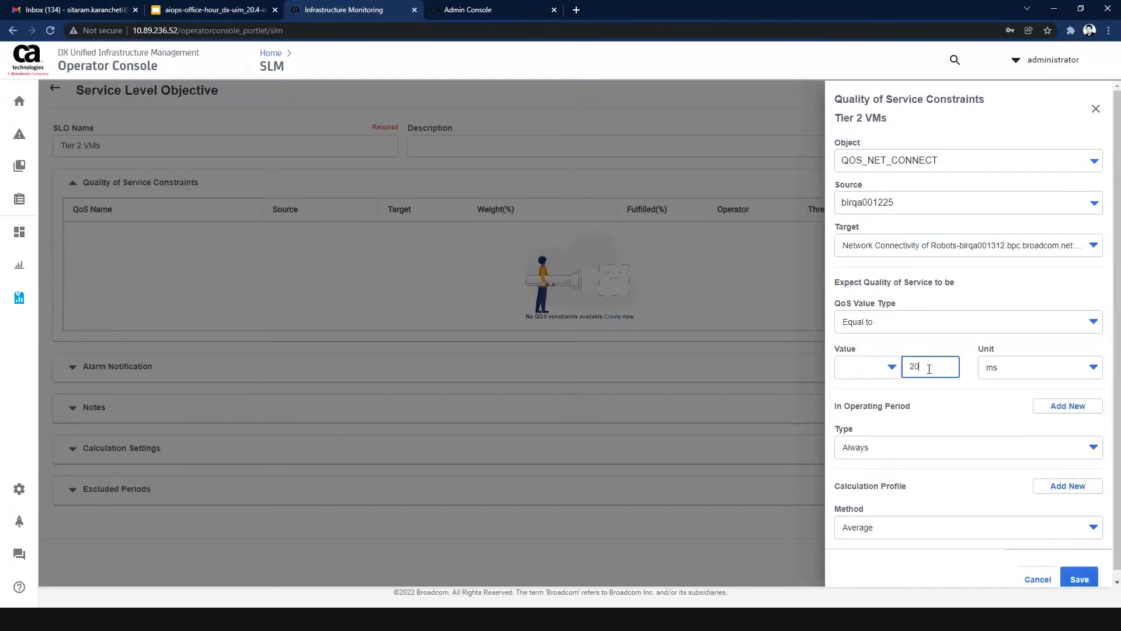
pyautogui.click(954, 390)
pyautogui.scroll(-1, 951, 389)
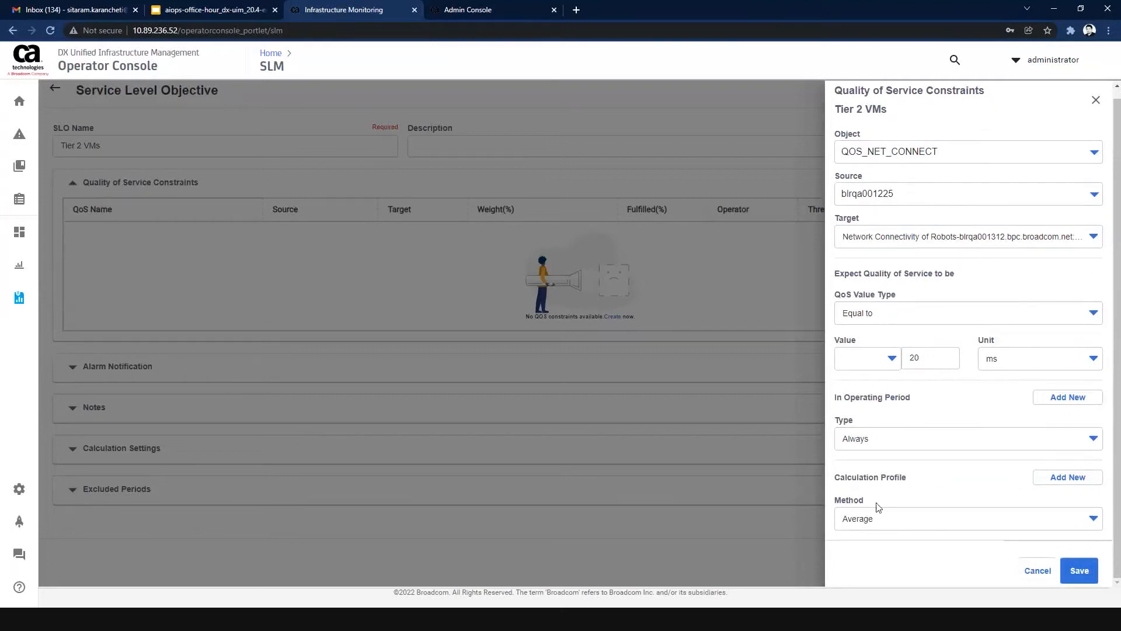
pyautogui.click(1079, 573)
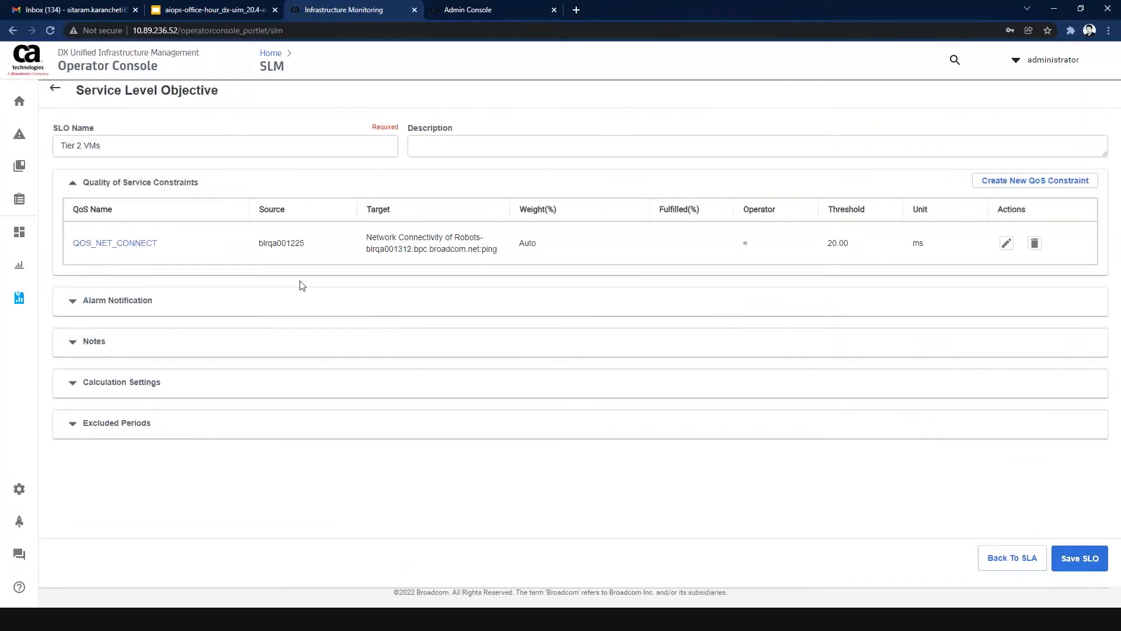
# Copy the objective's name into its description as "Tier 2 VMs", save the objective, and return to the agreement.
pyautogui.moveTo(111, 152); pyautogui.dragTo(53, 155)
pyautogui.hotkey('ctrl', 'c')
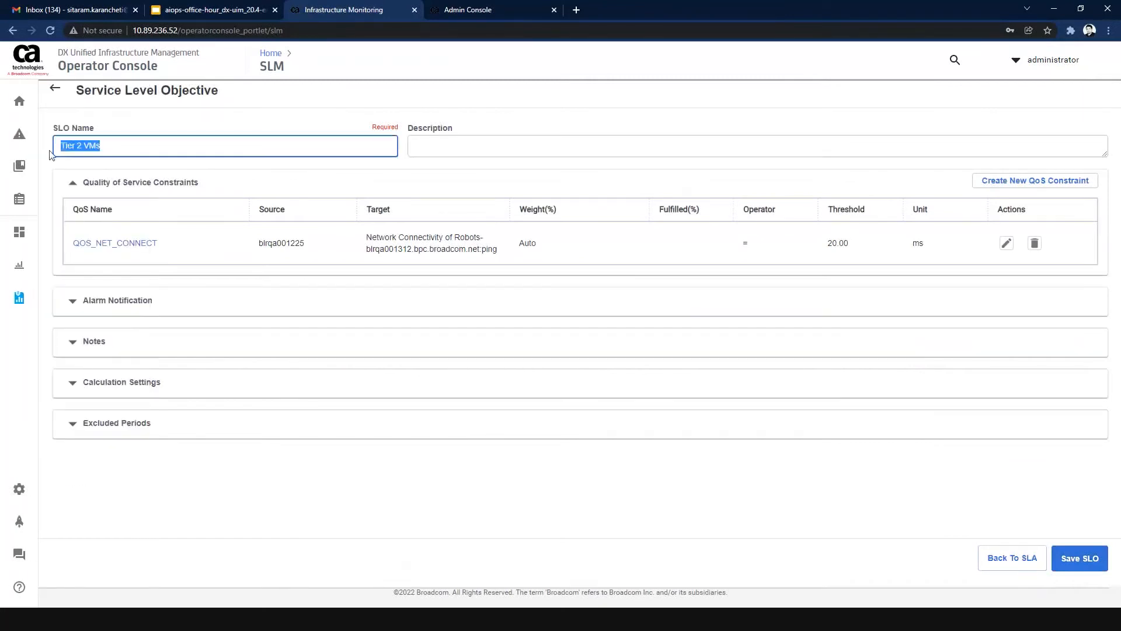
pyautogui.click(478, 141)
pyautogui.hotkey('ctrl', 'v')
pyautogui.click(1070, 561)
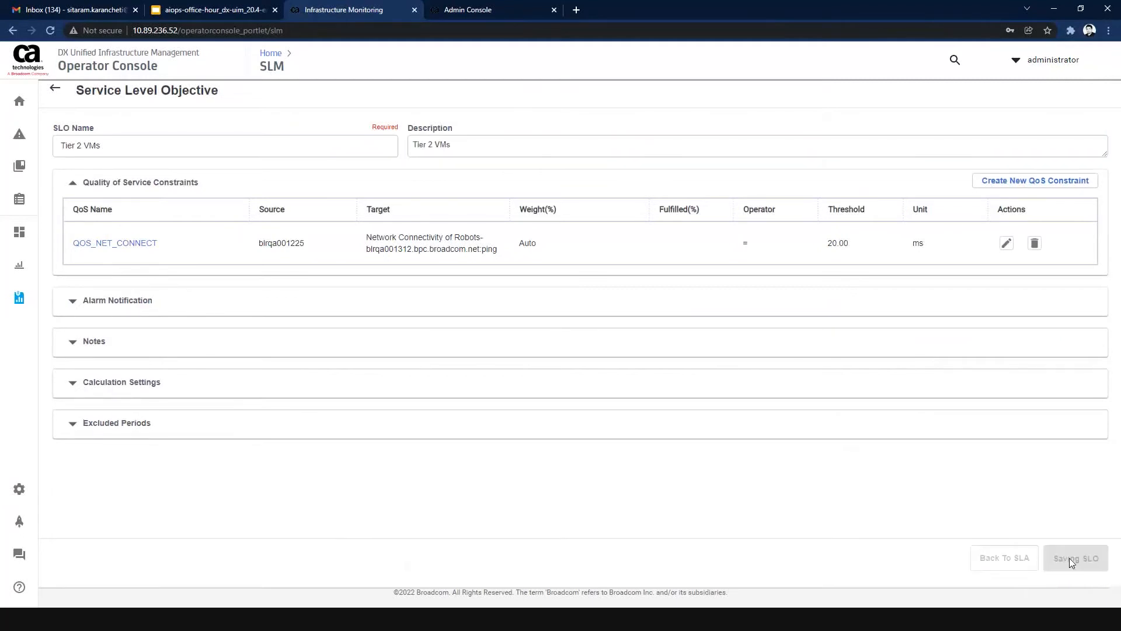
pyautogui.click(996, 559)
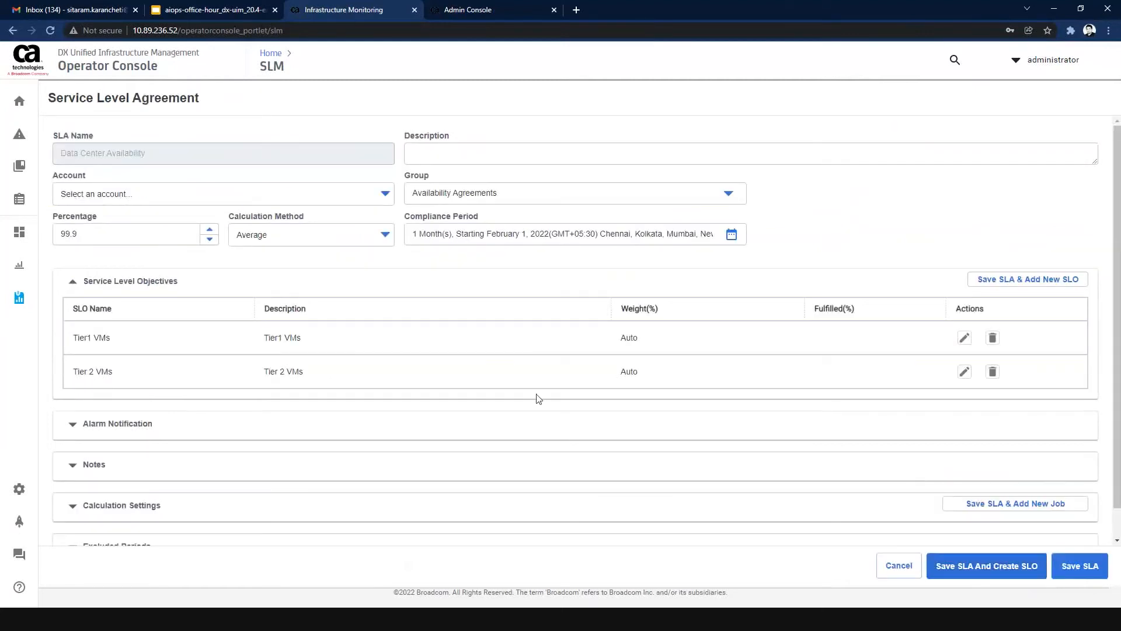
# Examine the agreement's Alarm Notification options, temporarily enabling the compliance breach alarm to see its message, severity and subsystem settings.
pyautogui.scroll(-1, 536, 396)
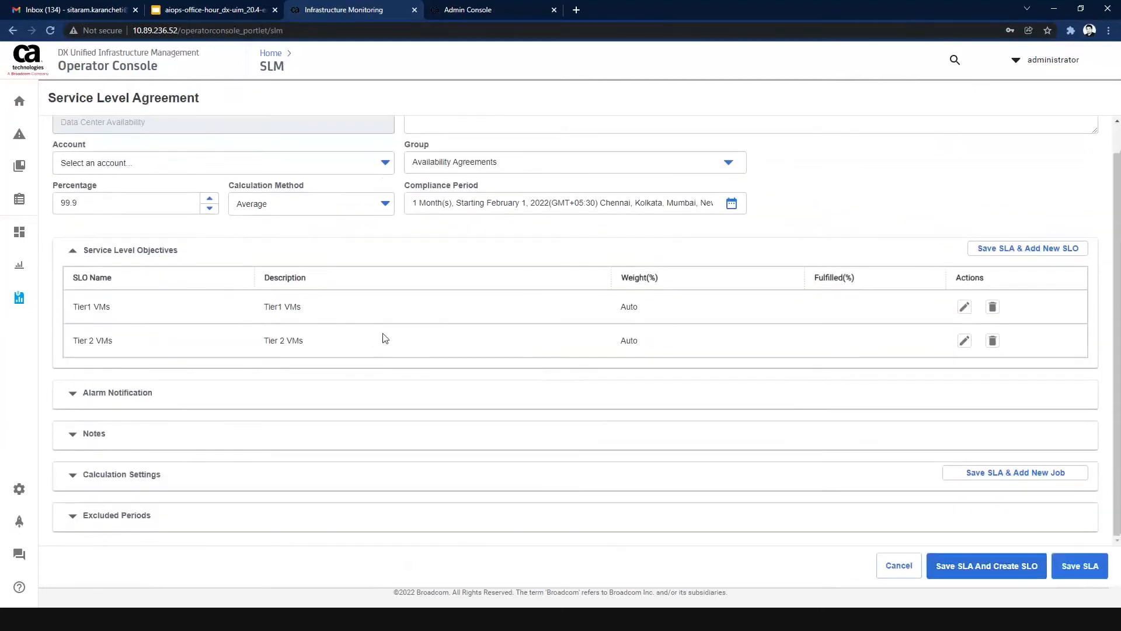
pyautogui.click(69, 393)
pyautogui.scroll(-2, 388, 383)
pyautogui.scroll(2, 389, 382)
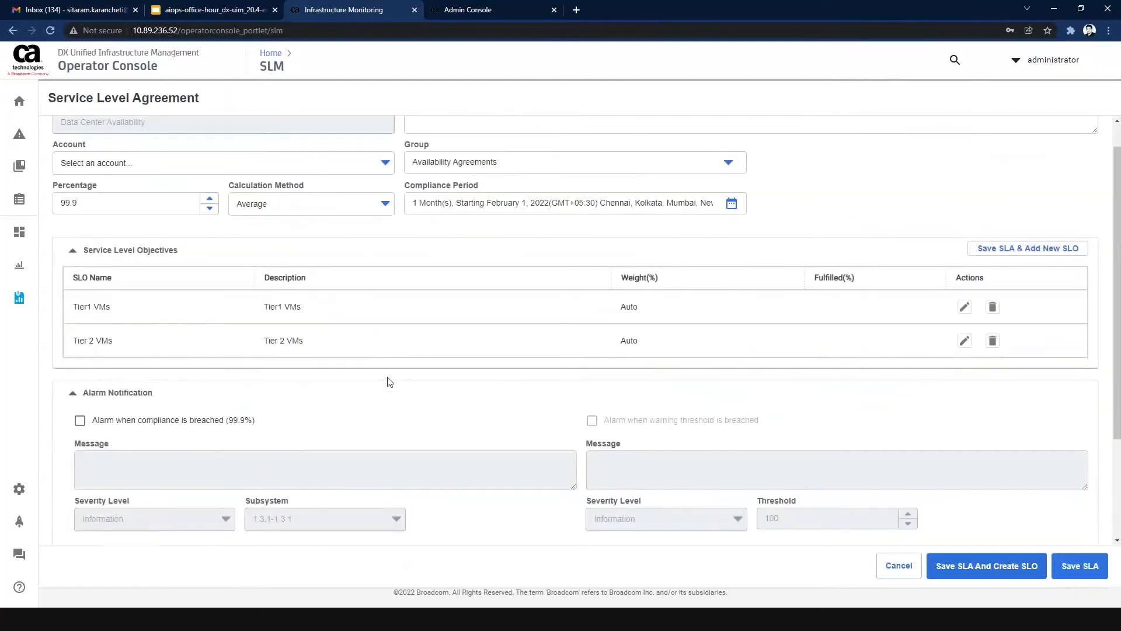
pyautogui.scroll(1, 147, 315)
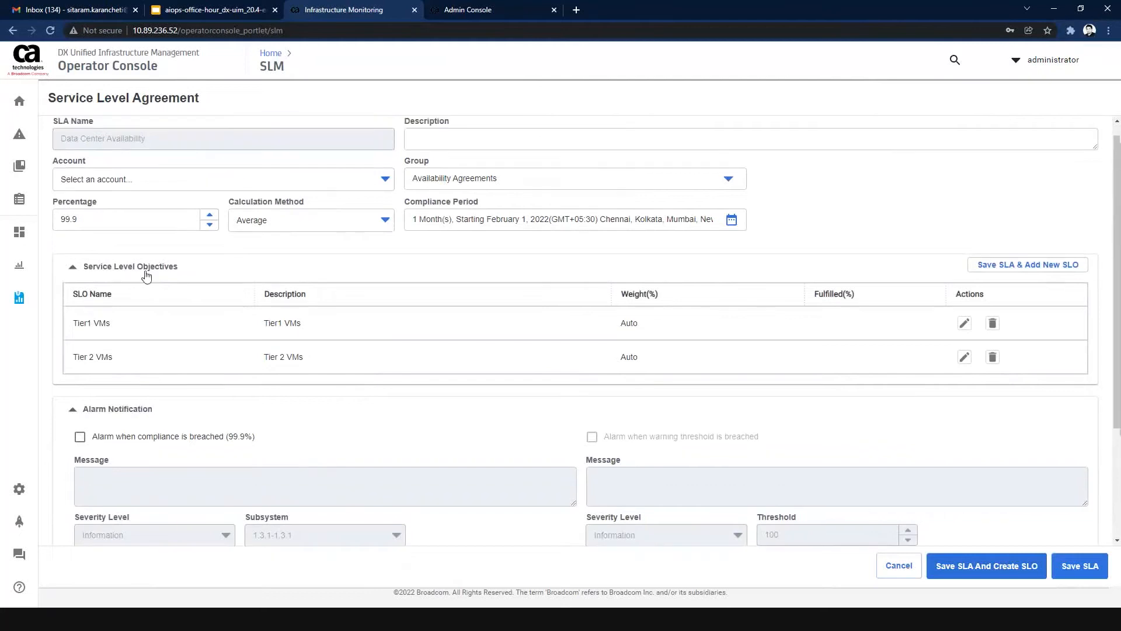
pyautogui.scroll(-2, 263, 399)
pyautogui.click(81, 333)
pyautogui.scroll(2, 314, 352)
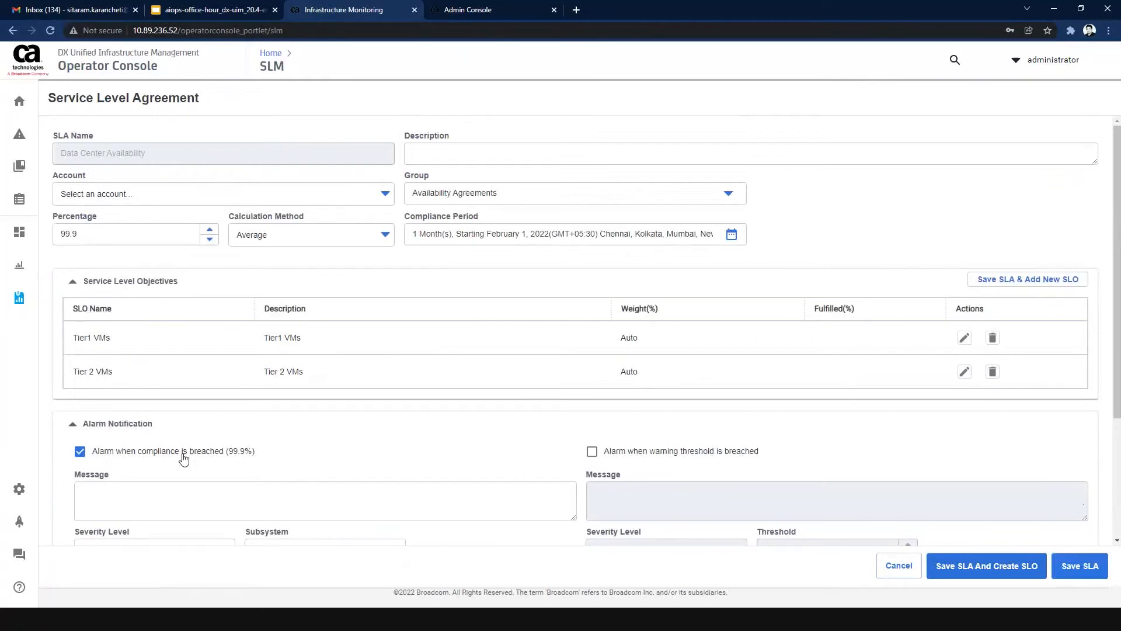
pyautogui.scroll(-1, 275, 480)
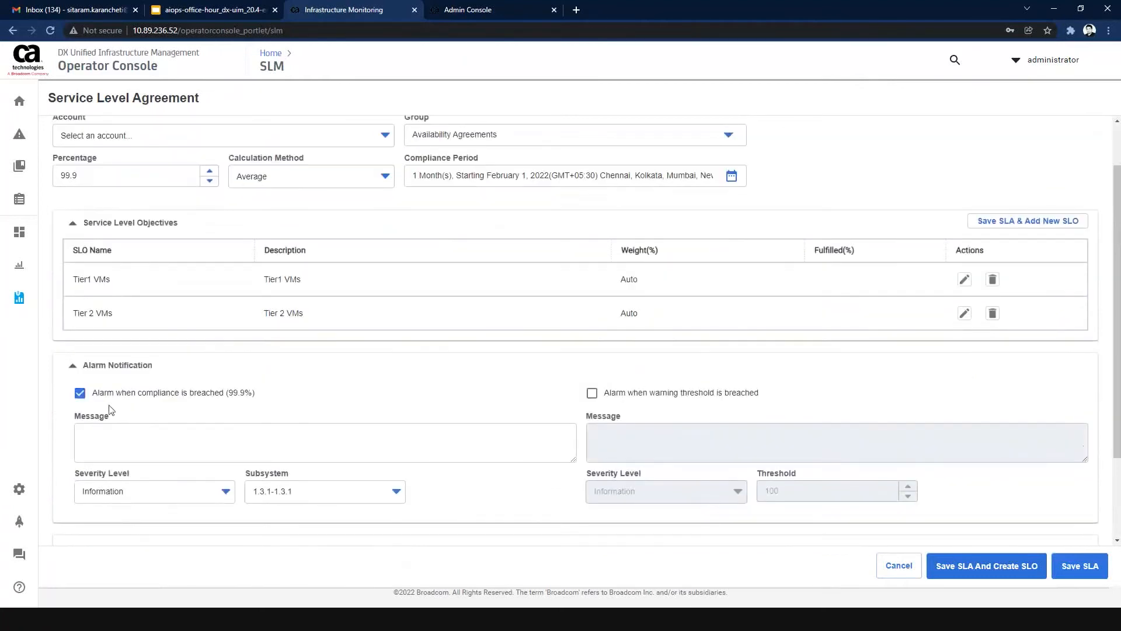
pyautogui.click(80, 393)
pyautogui.scroll(-2, 377, 402)
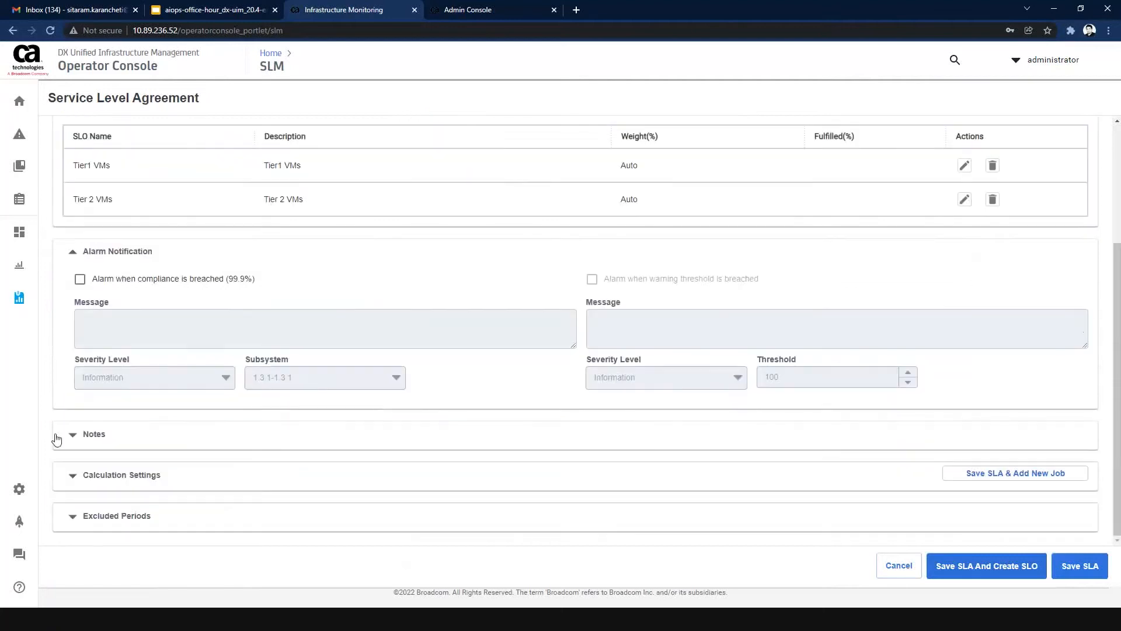
# Expand the agreement's Notes and Calculation Settings sections and examine their fields.
pyautogui.click(196, 439)
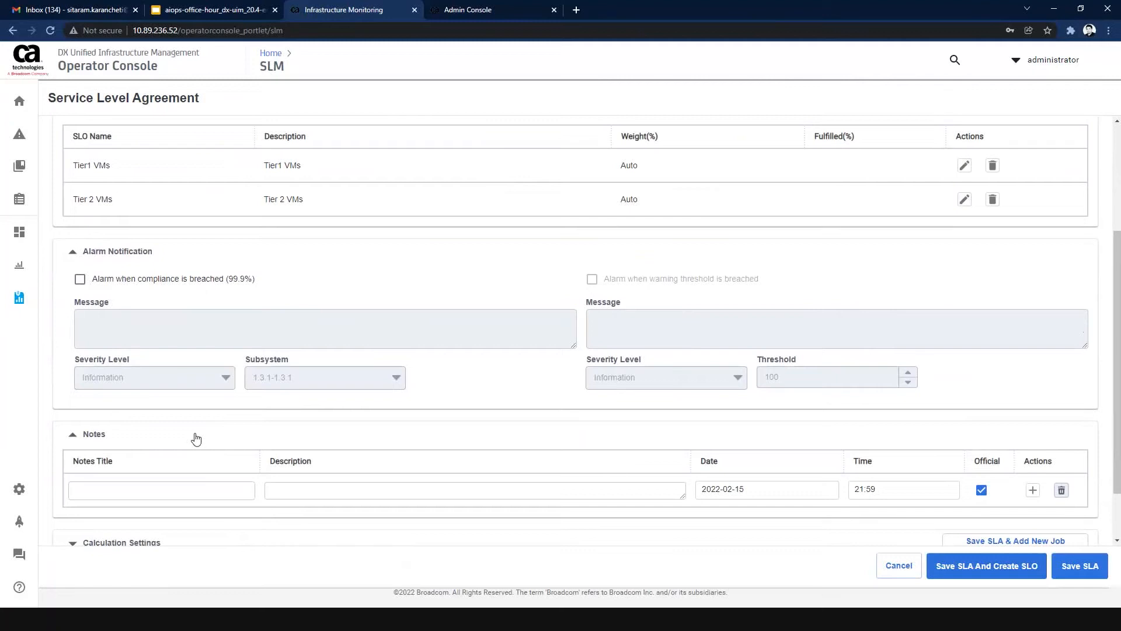
pyautogui.click(223, 489)
pyautogui.scroll(-1, 231, 481)
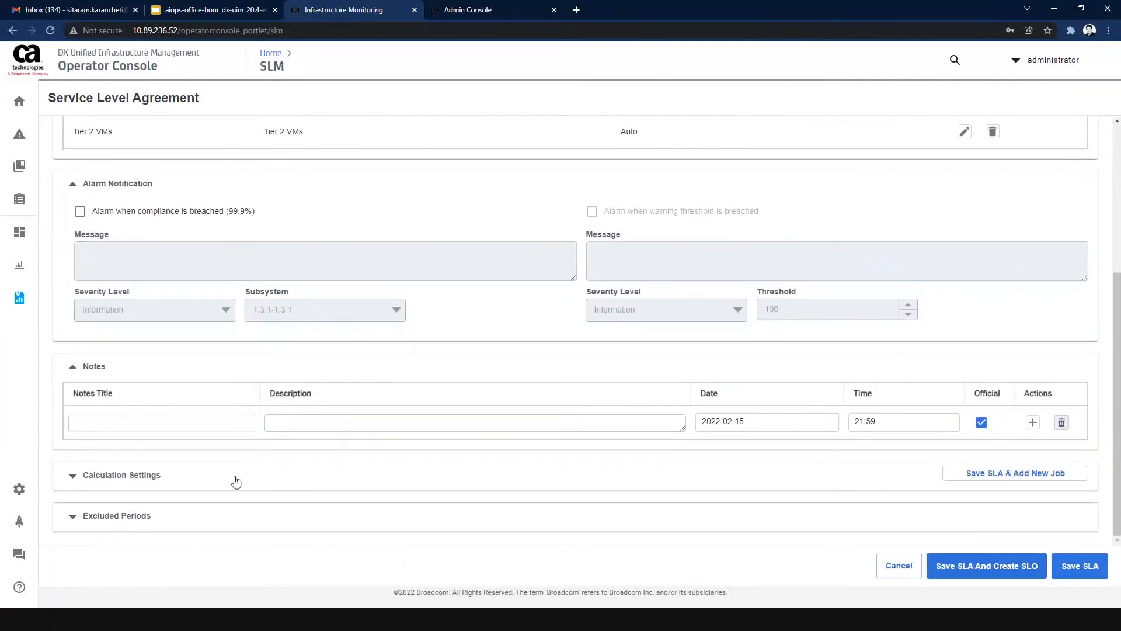
pyautogui.click(85, 483)
pyautogui.click(350, 429)
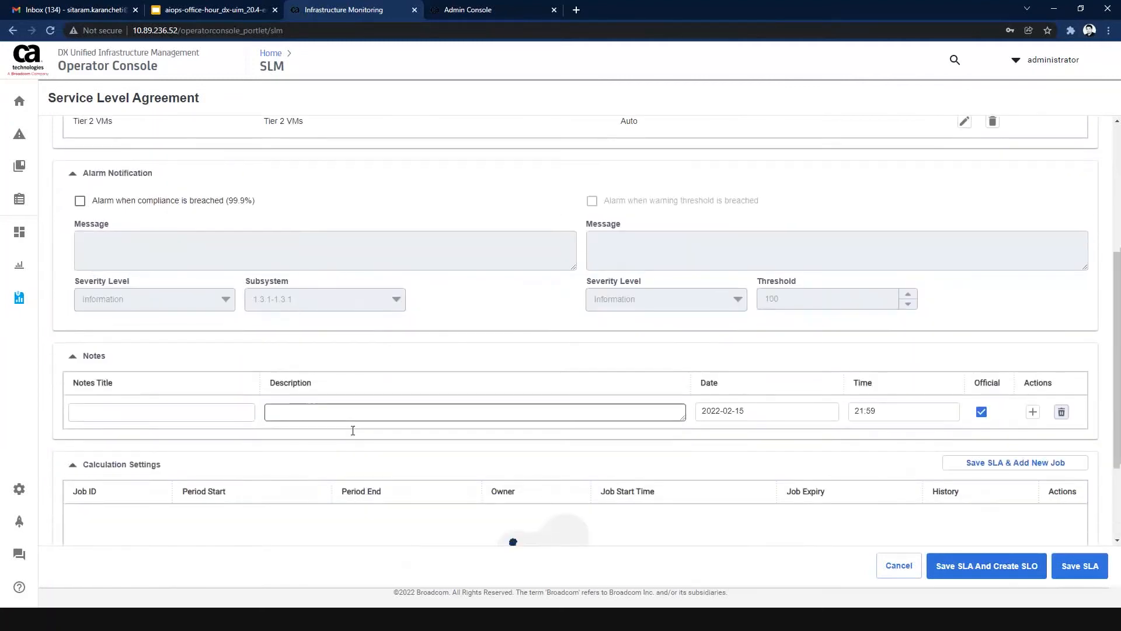
pyautogui.scroll(-2, 352, 430)
pyautogui.click(354, 434)
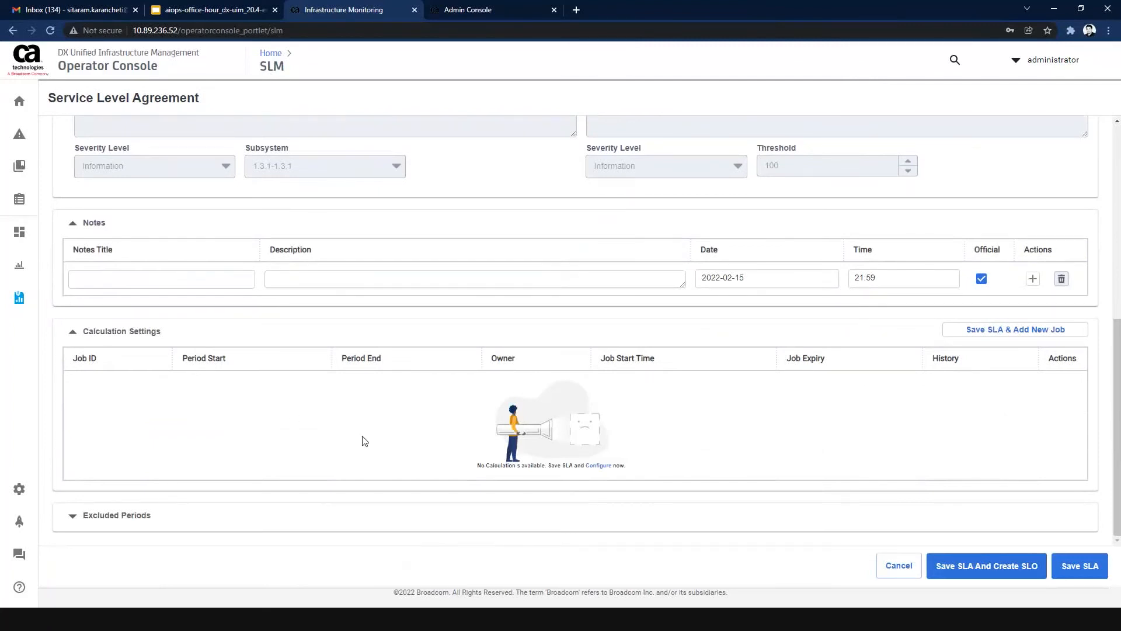
# Review the whole service level agreement form from its general settings to its calculation jobs, and preview the Excluded Periods section.
pyautogui.scroll(6, 364, 440)
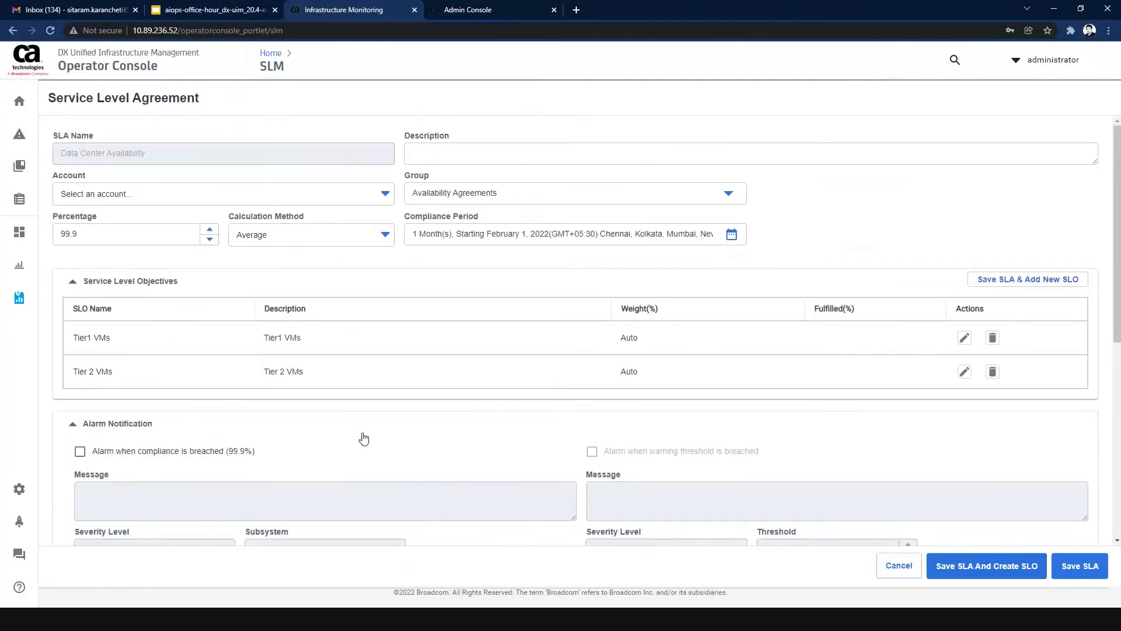
pyautogui.scroll(-5, 364, 439)
pyautogui.scroll(-1, 364, 436)
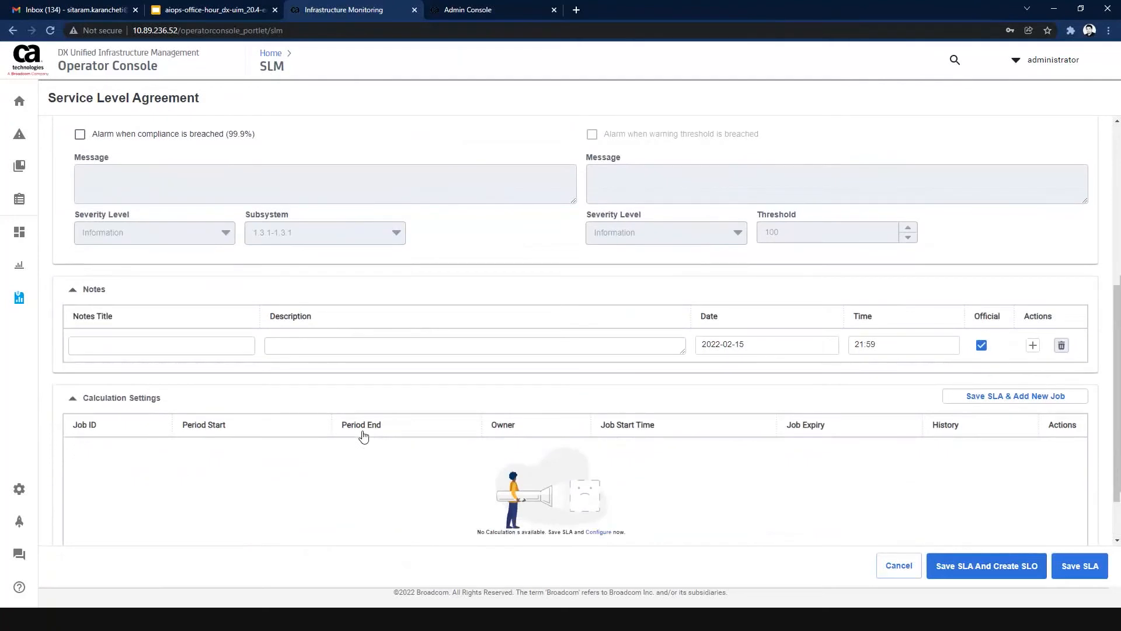
pyautogui.scroll(-1, 364, 436)
pyautogui.scroll(7, 440, 420)
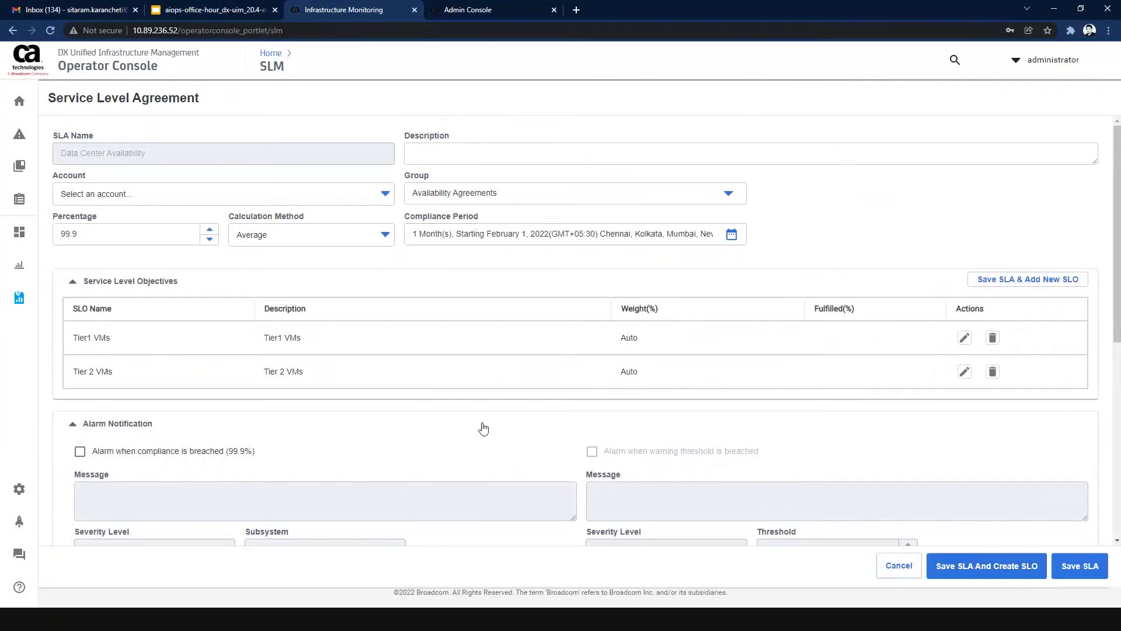
pyautogui.scroll(-6, 483, 428)
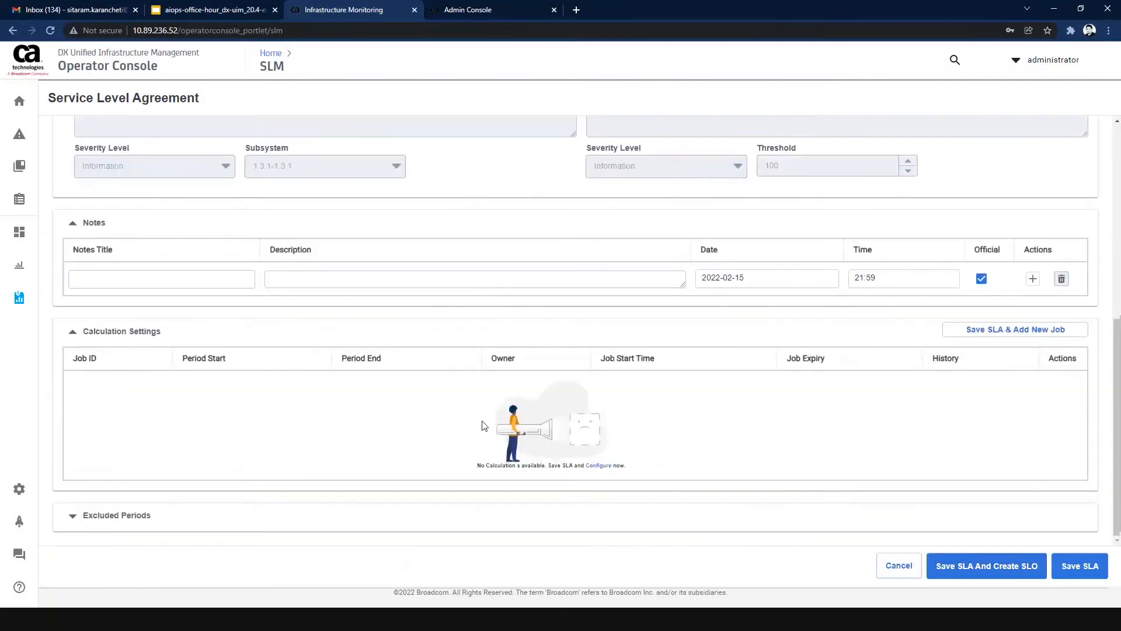
pyautogui.scroll(6, 483, 425)
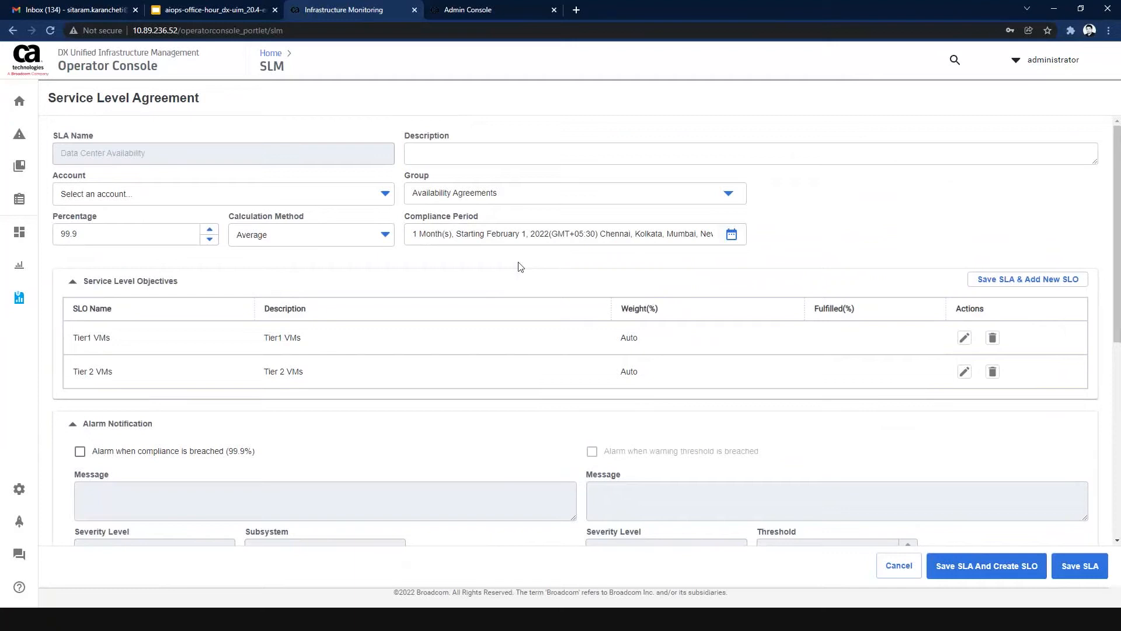
pyautogui.scroll(-6, 520, 321)
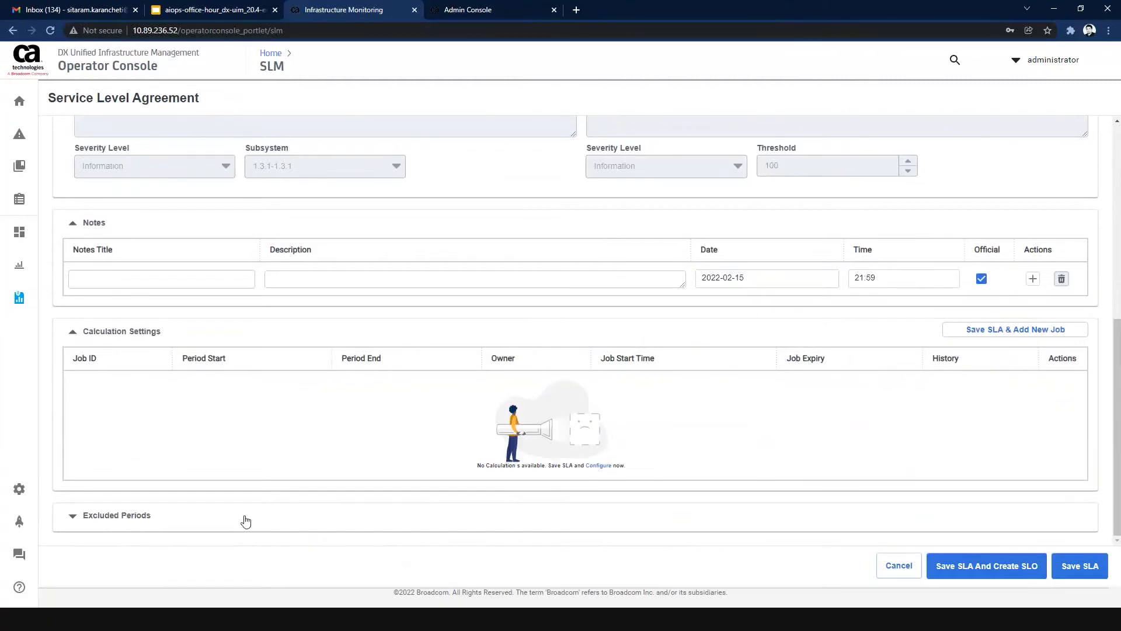
pyautogui.click(246, 520)
pyautogui.scroll(-2, 300, 498)
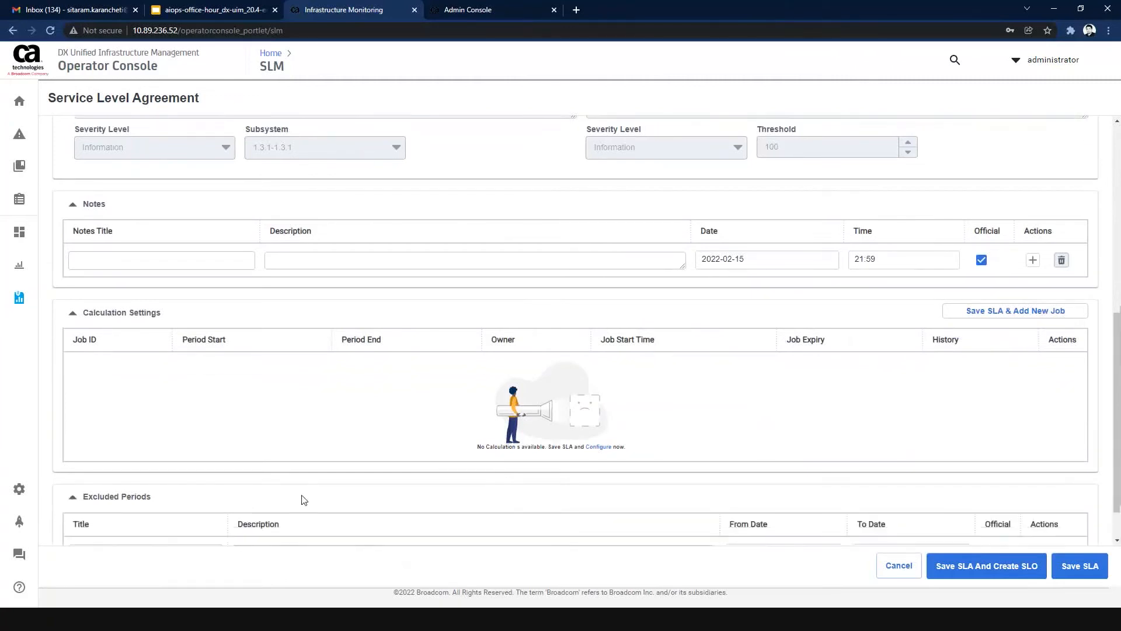
pyautogui.click(242, 454)
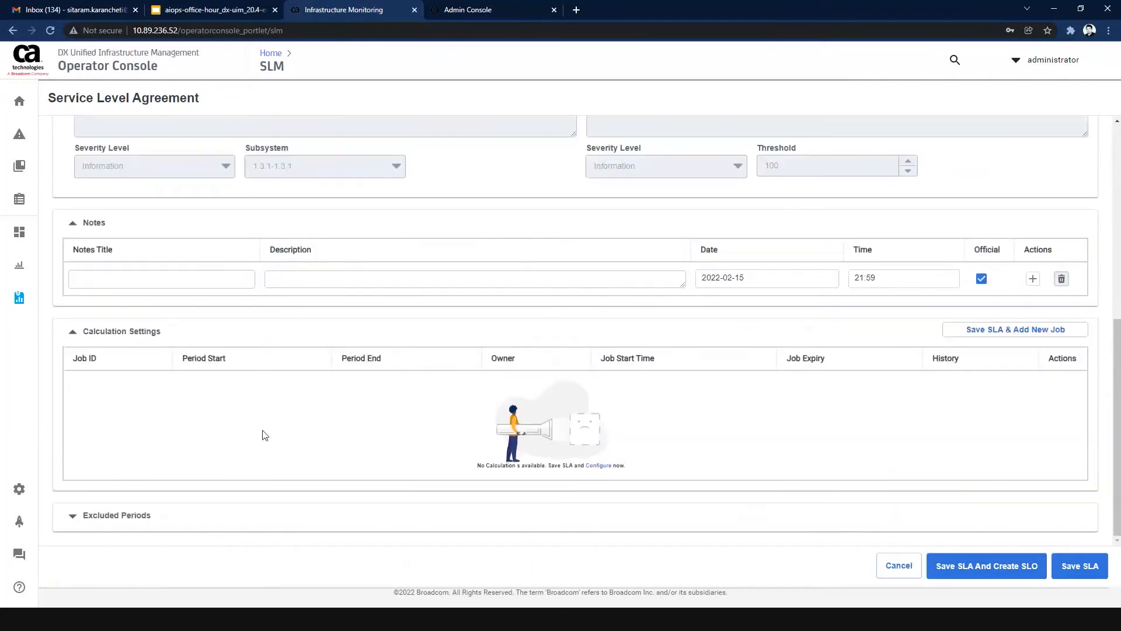
# Describe the agreement as "Data Center Availability - Tier 1 and Tier 2 VMs" and save the SLA.
pyautogui.scroll(5, 357, 417)
pyautogui.scroll(2, 357, 414)
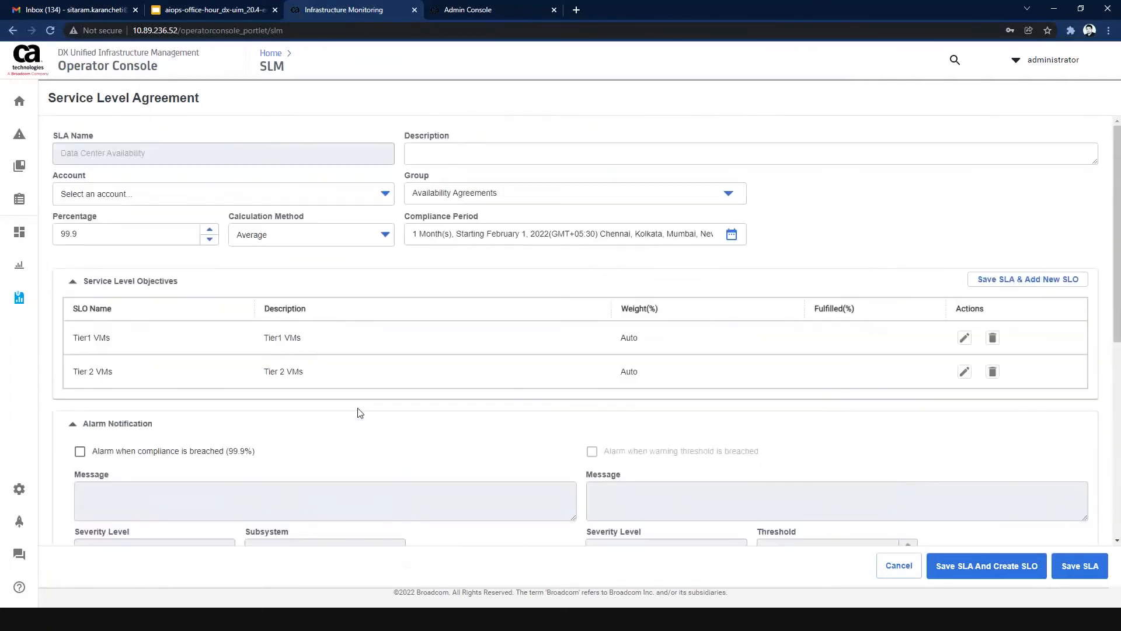
pyautogui.click(483, 152)
pyautogui.write('Data Center Availa')
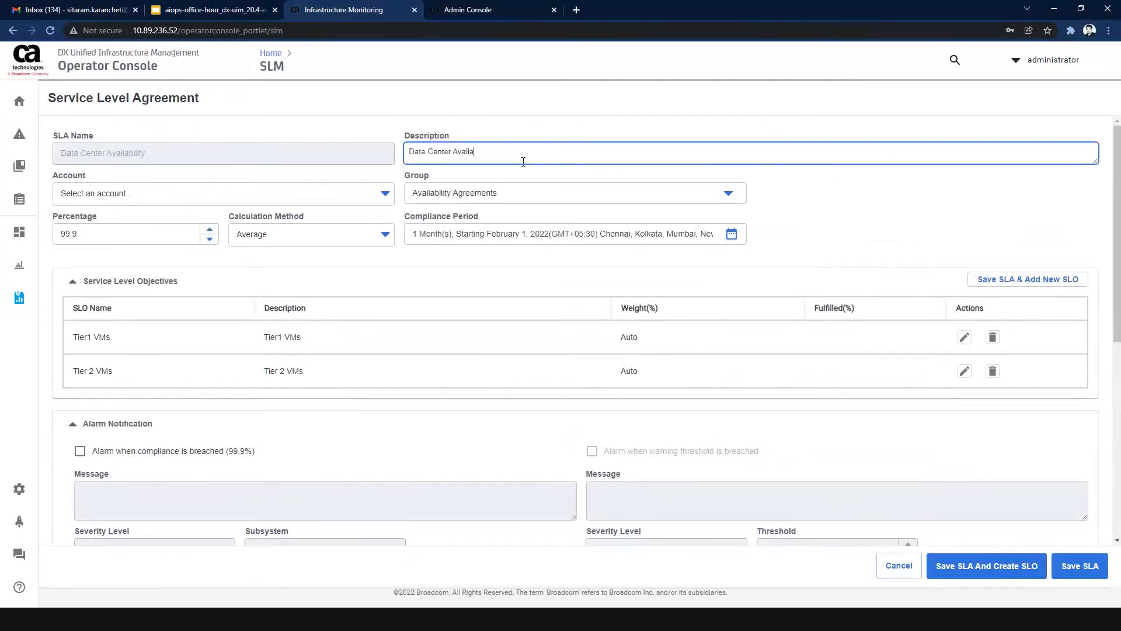
pyautogui.write('bility - Tier 1 and Tier 2 VMs')
pyautogui.click(1079, 565)
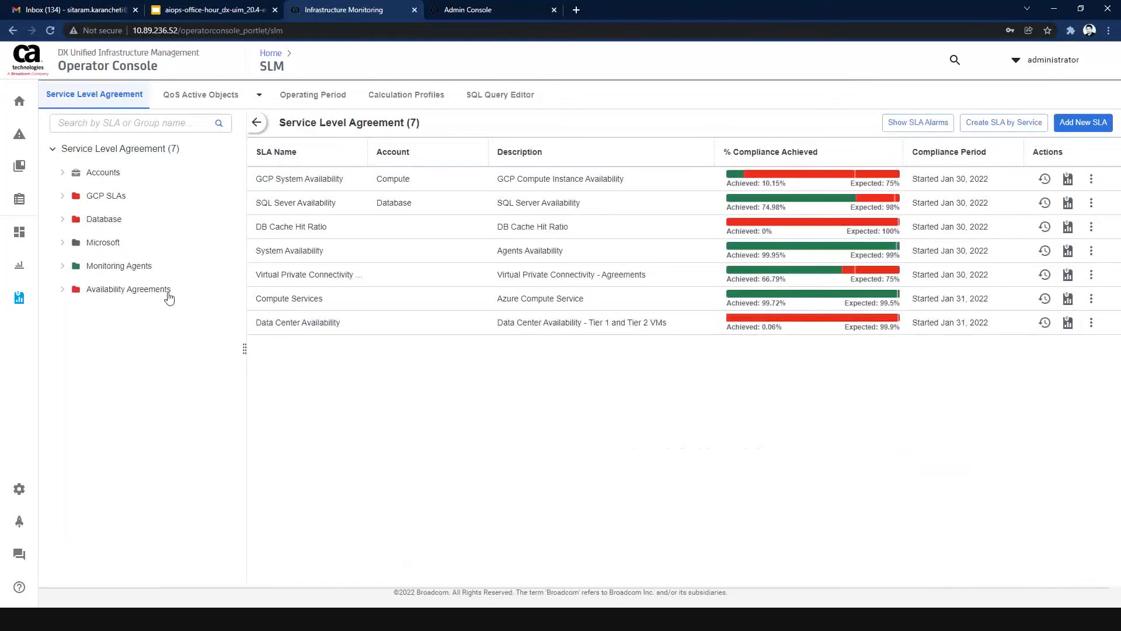
# View the details of the Data Center Availability SLA, check how far its objectives are fulfilled, and return to the SLA list.
pyautogui.click(1091, 323)
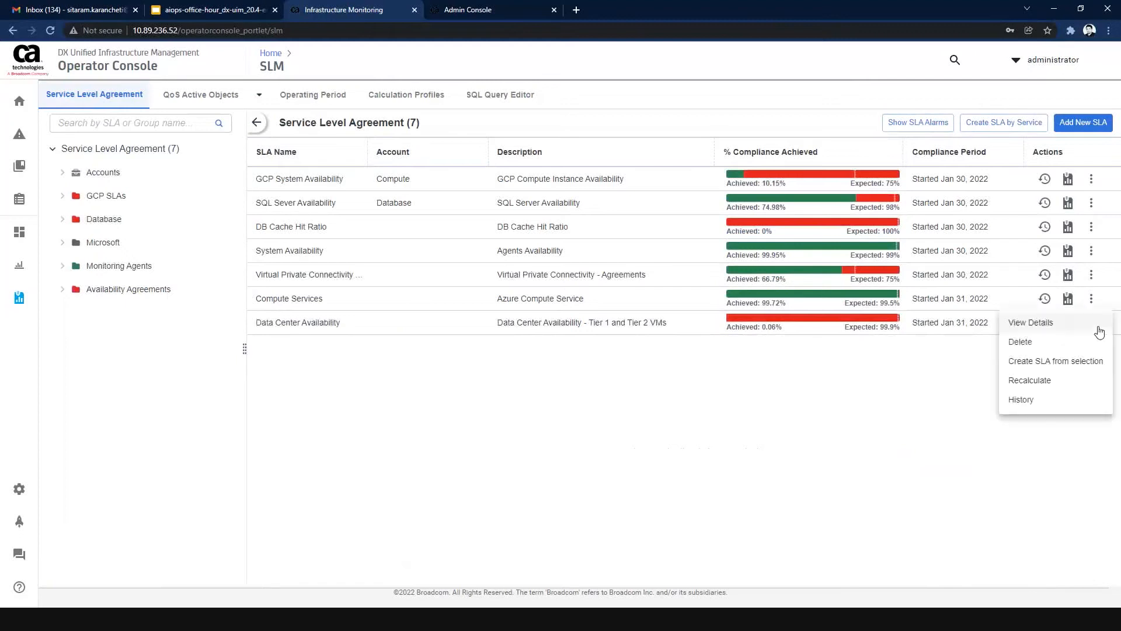
pyautogui.click(1049, 323)
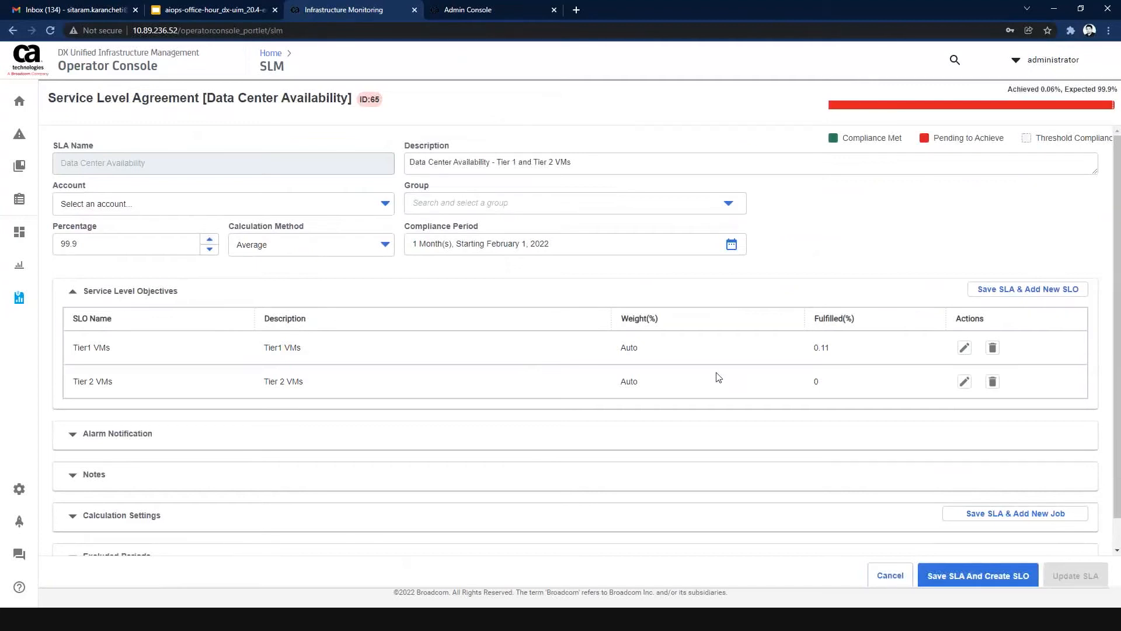
pyautogui.scroll(-1, 719, 377)
pyautogui.click(888, 576)
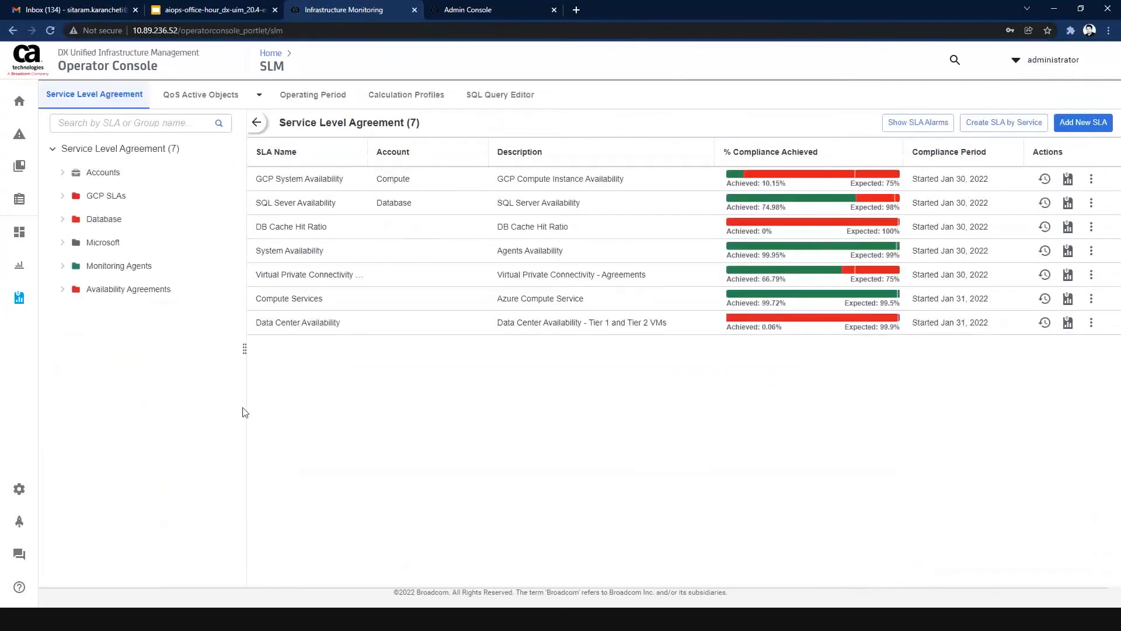
# Open the Data Center Availability SLA report and drill through Tier1 VMs into its first QOS_NET_CONNECT constraint to examine the chart and breach periods.
pyautogui.click(1065, 324)
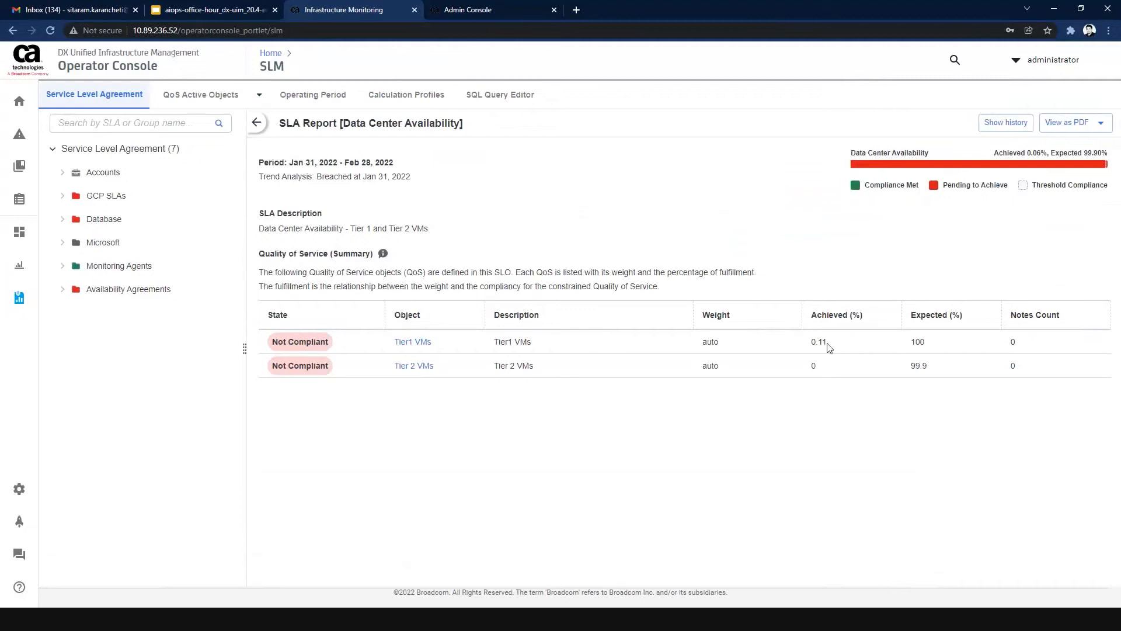
pyautogui.click(413, 344)
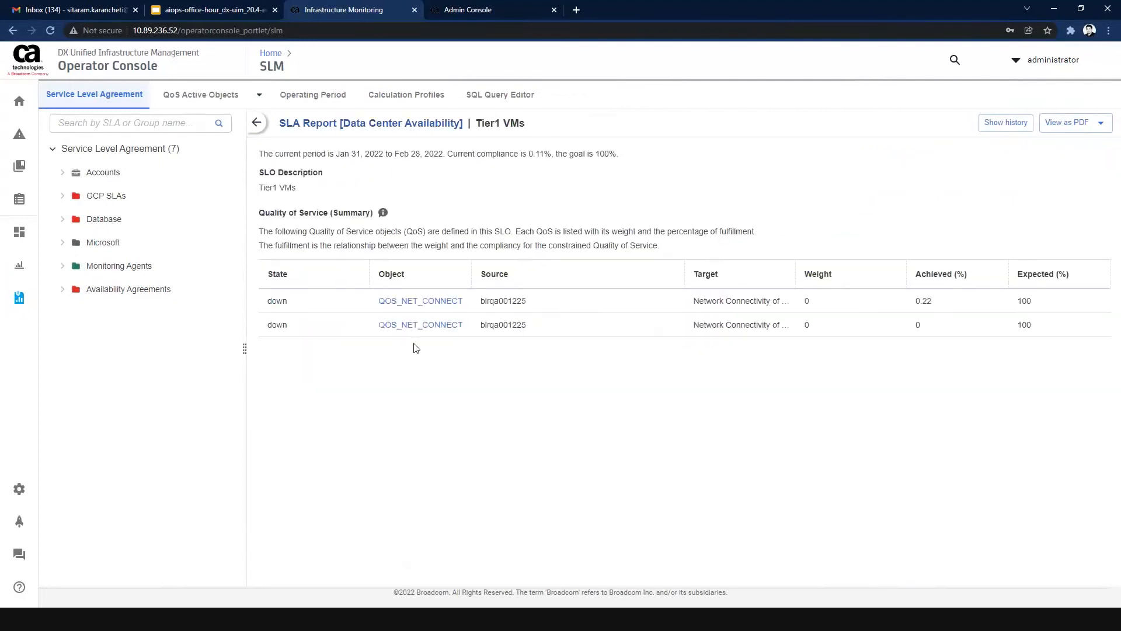
pyautogui.click(422, 302)
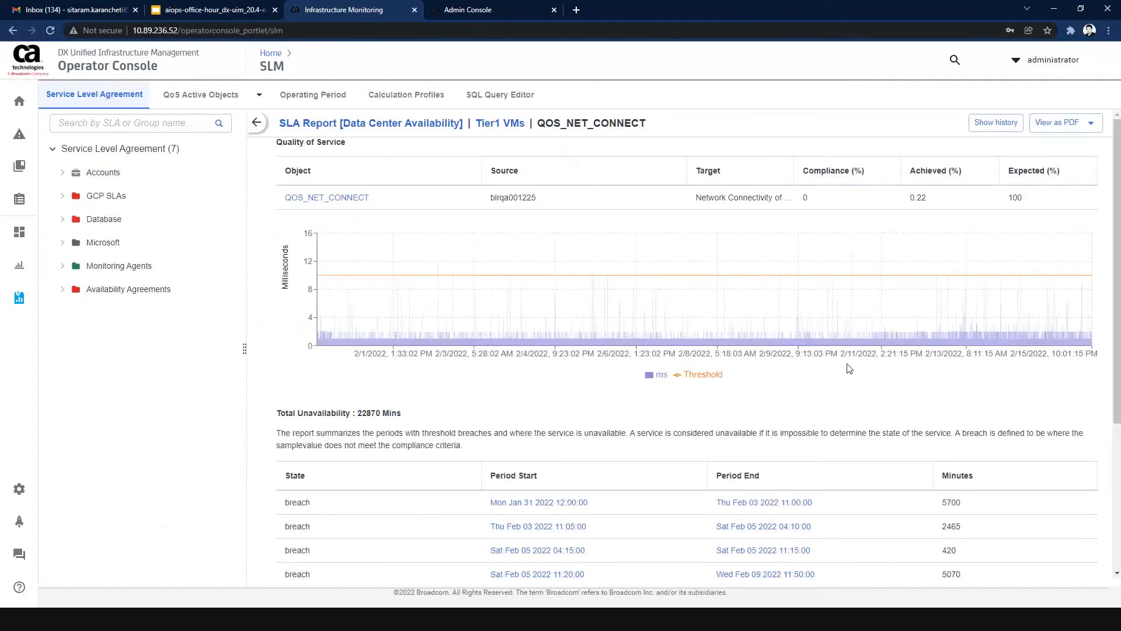
pyautogui.scroll(-4, 929, 224)
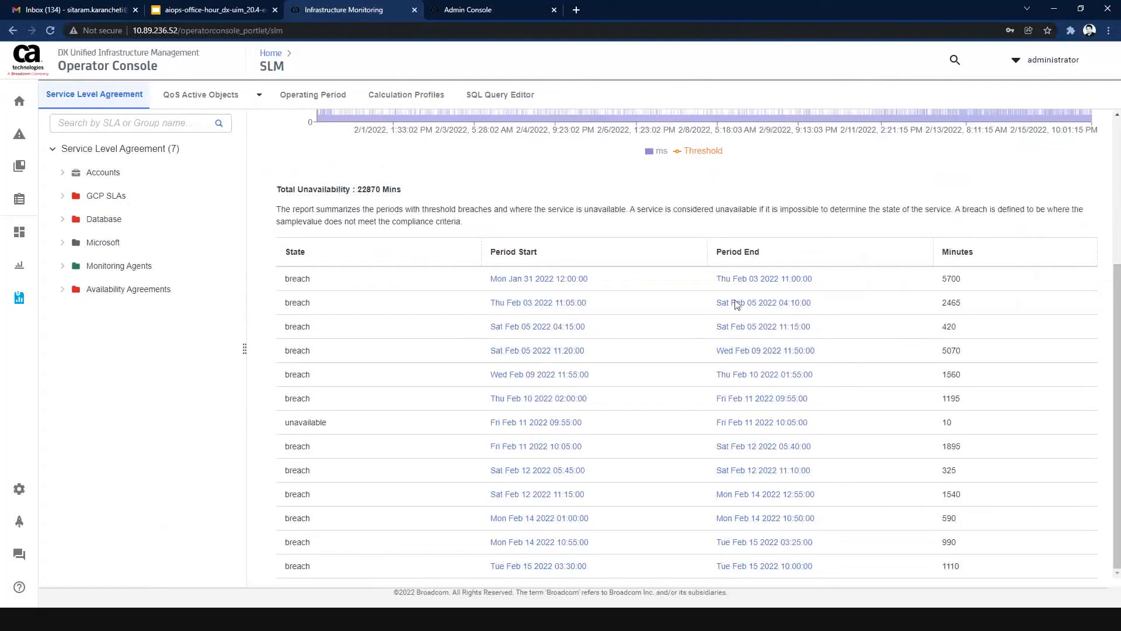
pyautogui.moveTo(1118, 331); pyautogui.dragTo(1118, 168)
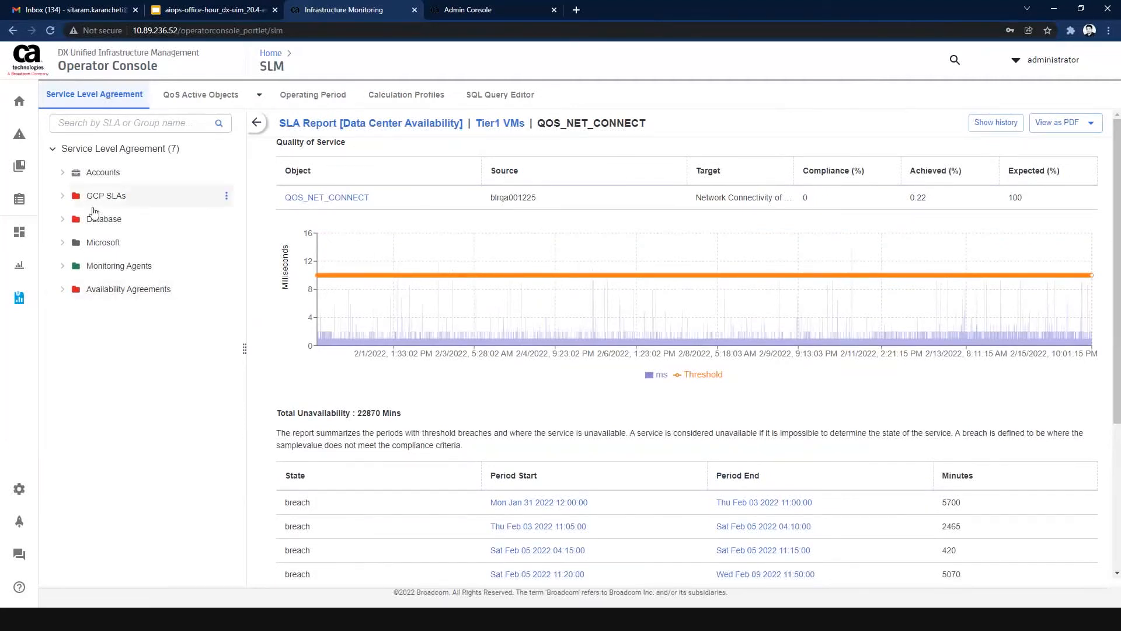
# Open the SQL Sever Availability report from the Database group, examine its Tier2 Database objective, and return to the report summary.
pyautogui.click(62, 220)
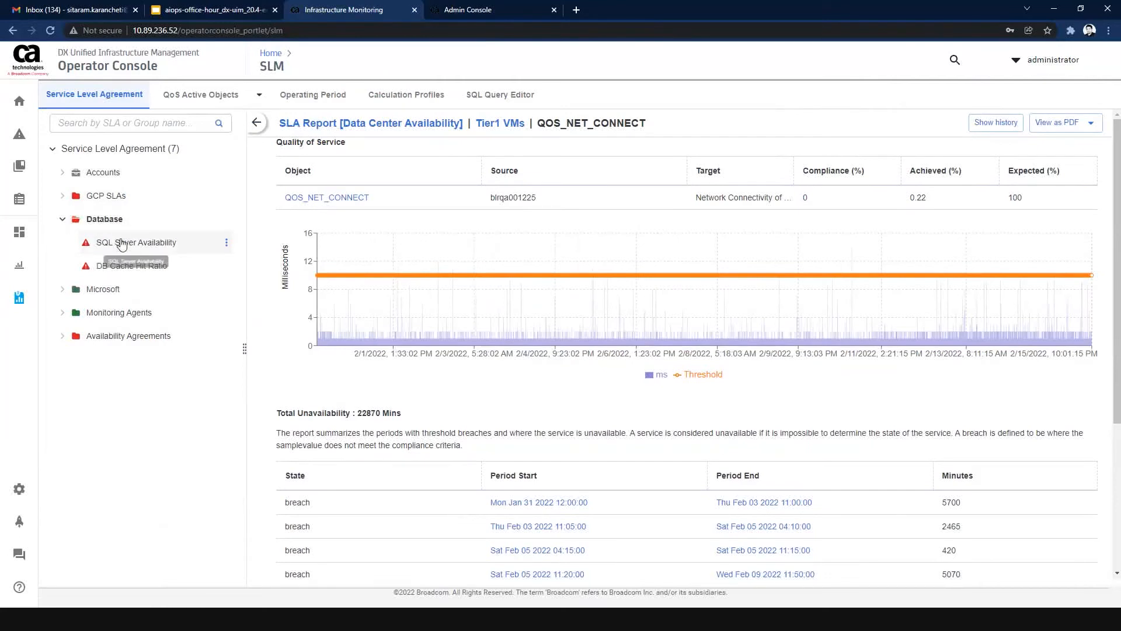
pyautogui.click(120, 242)
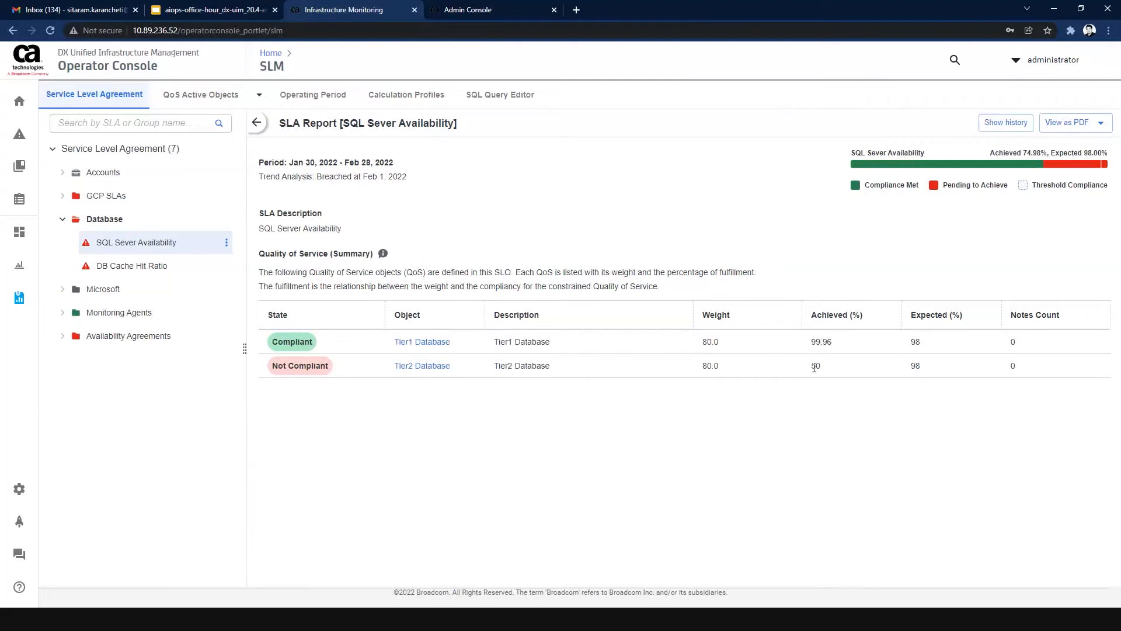
pyautogui.click(424, 366)
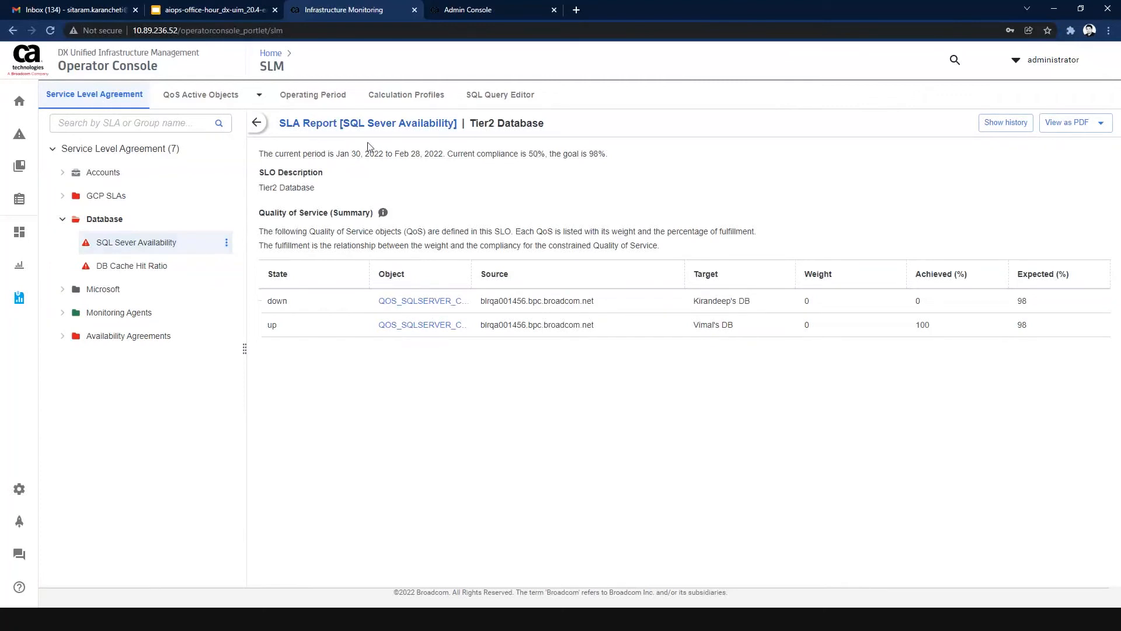
pyautogui.click(374, 125)
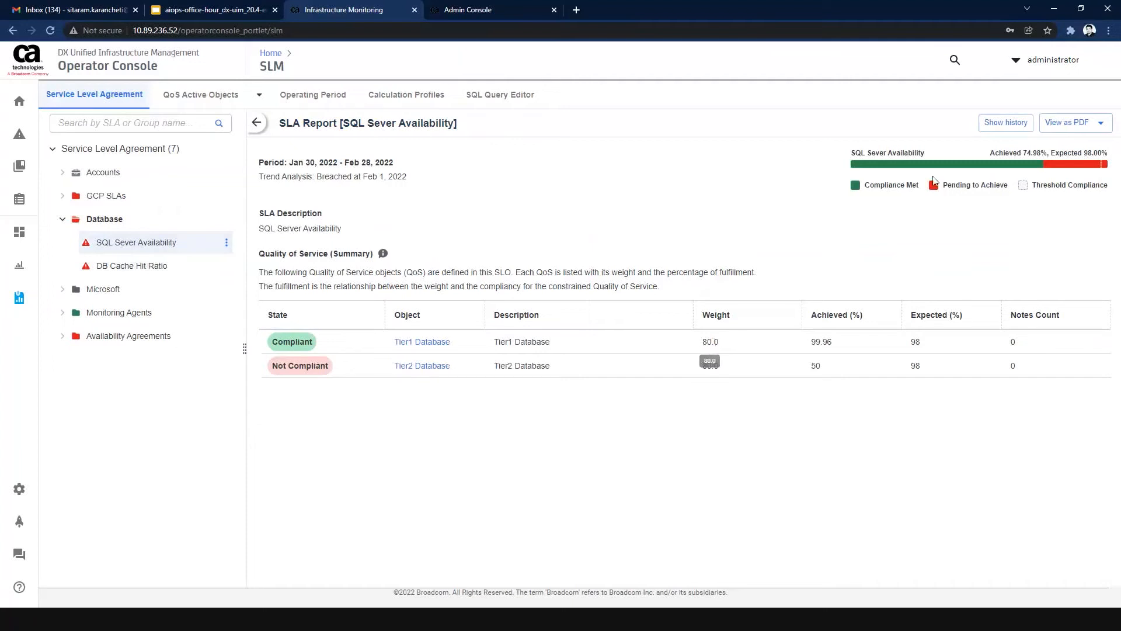
# Review the SQL Sever Availability SLA's compliance history across past periods and close it.
pyautogui.click(993, 125)
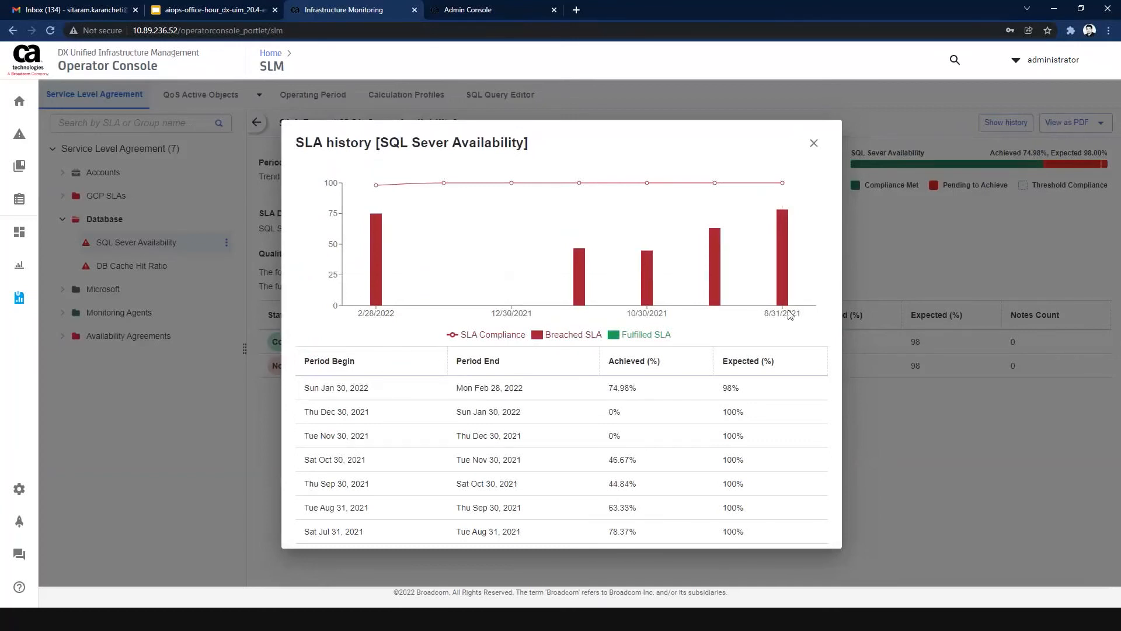
pyautogui.moveTo(789, 296)
pyautogui.click(814, 143)
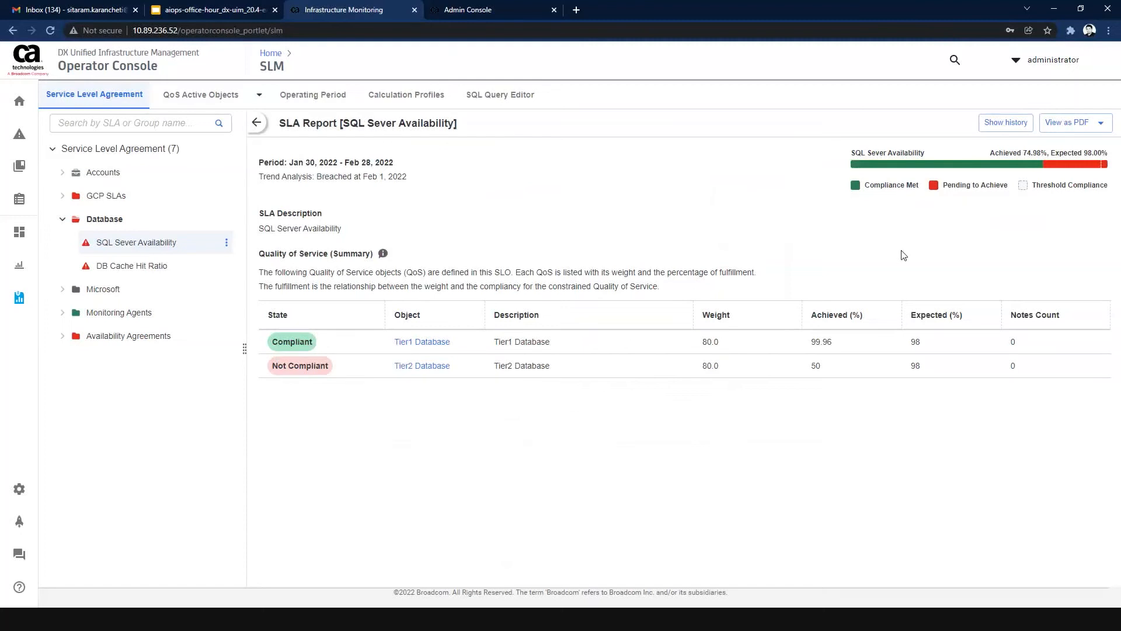
# Download the SQL Sever Availability SLA Report as a PDF, view the file, and return to the Operator Console.
pyautogui.click(1102, 125)
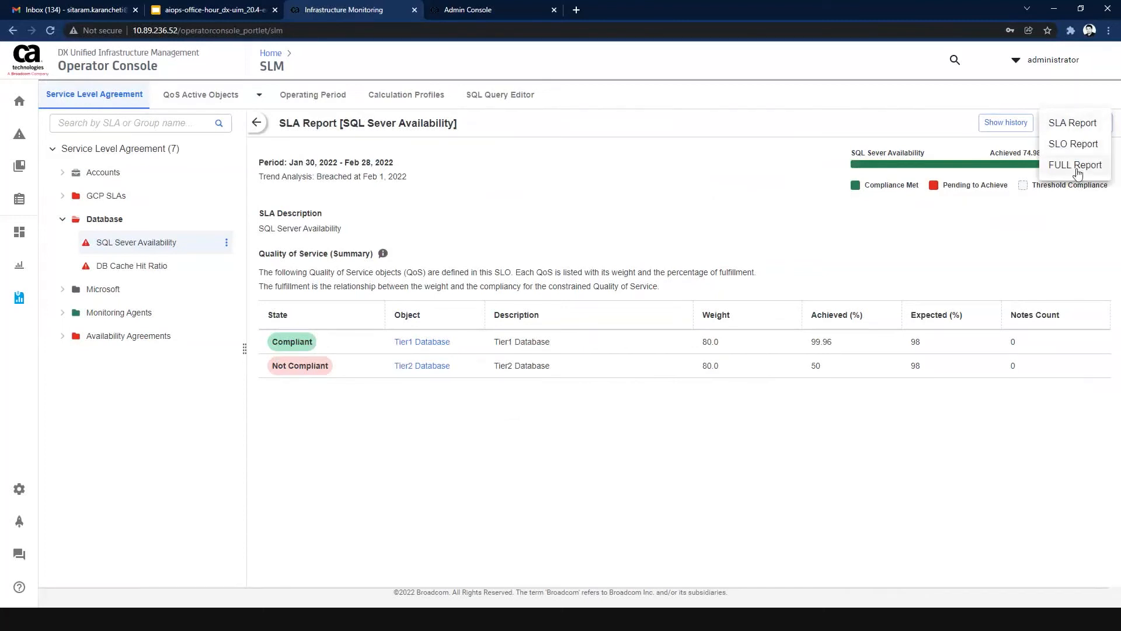
pyautogui.click(1062, 123)
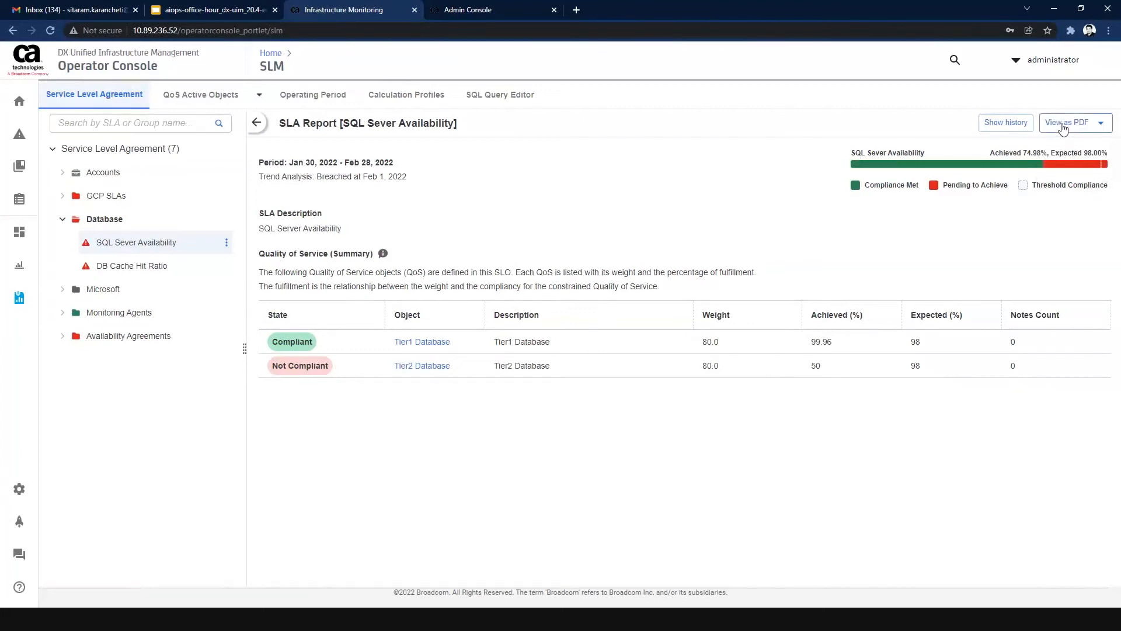
pyautogui.click(1062, 125)
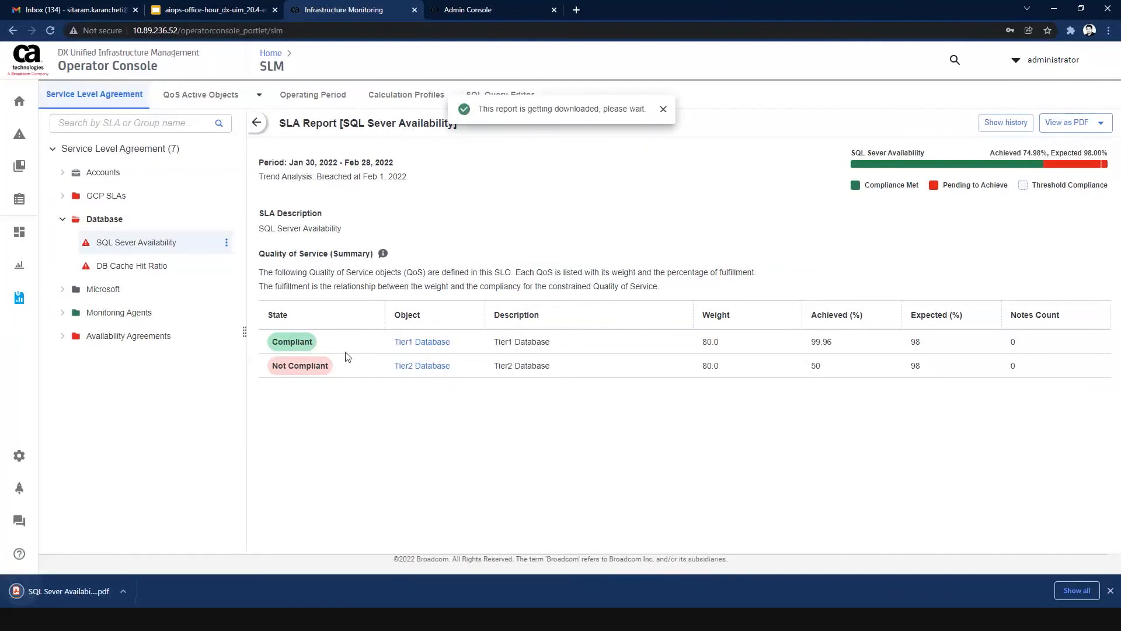
pyautogui.click(61, 590)
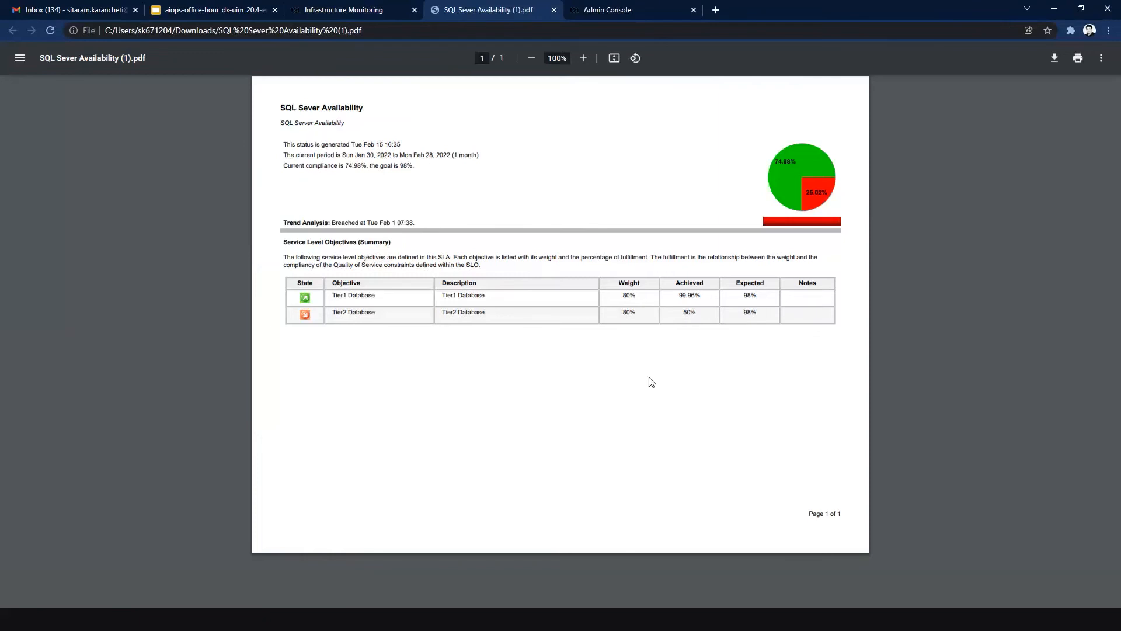
pyautogui.hotkey('ctrl', 'shift', 'Tab')
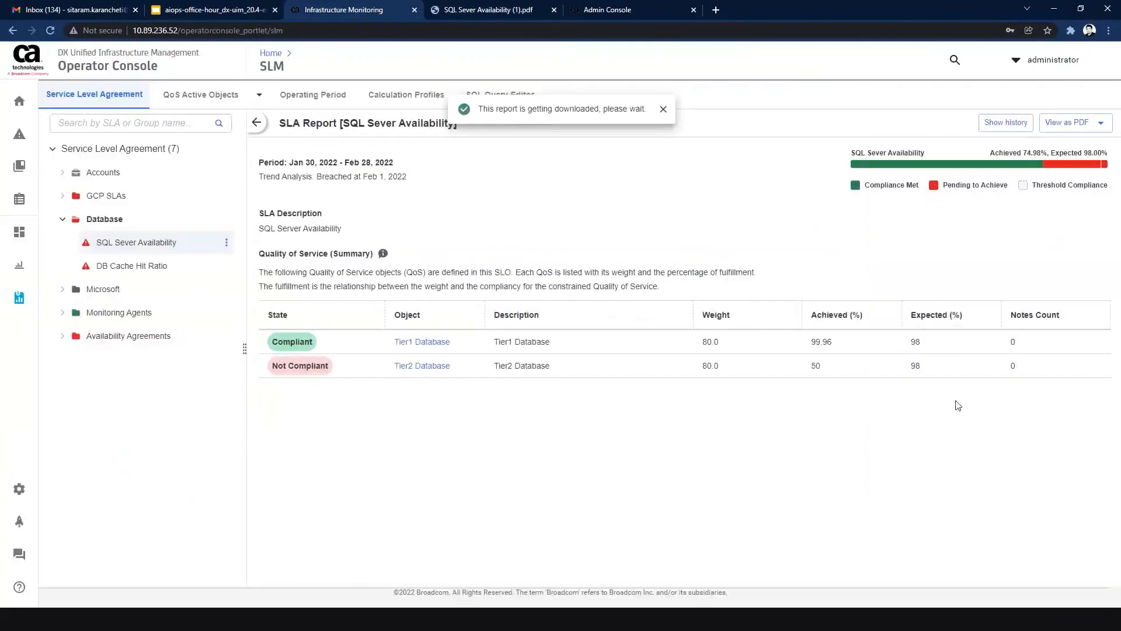
# Check which PDF report types are offered for SQL Sever Availability and go back to the full SLA list.
pyautogui.click(1093, 122)
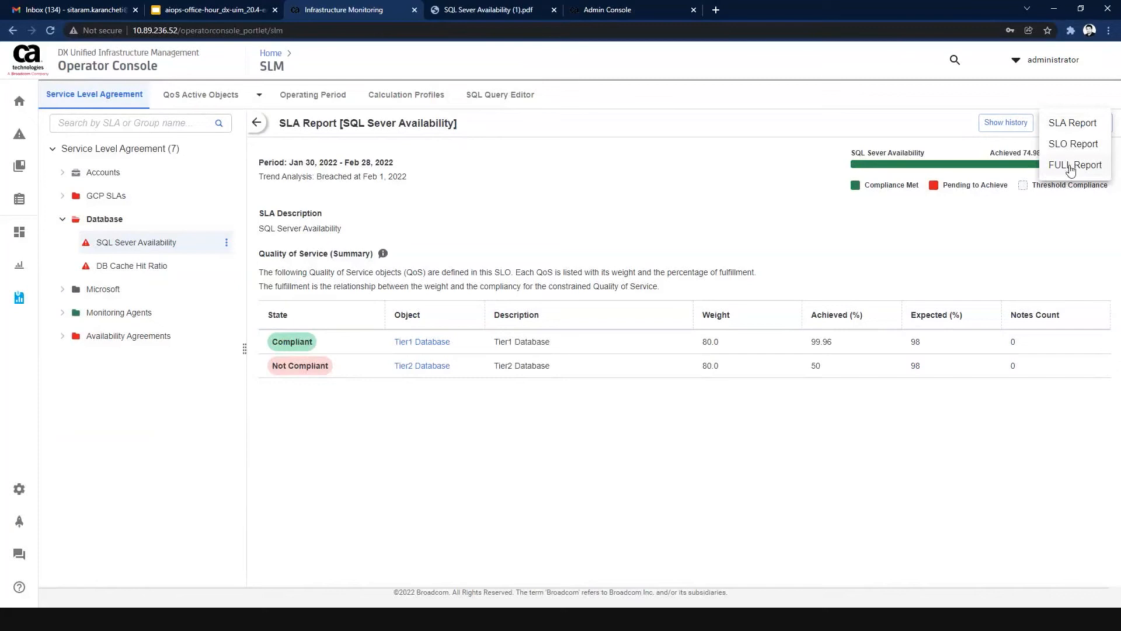
pyautogui.click(756, 219)
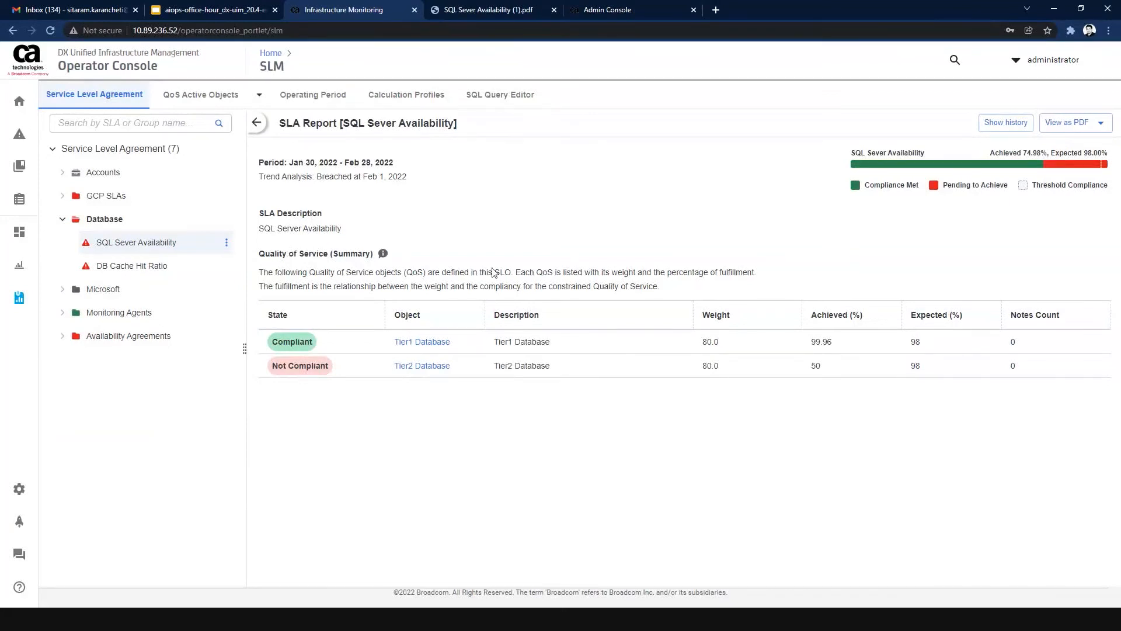
pyautogui.click(258, 124)
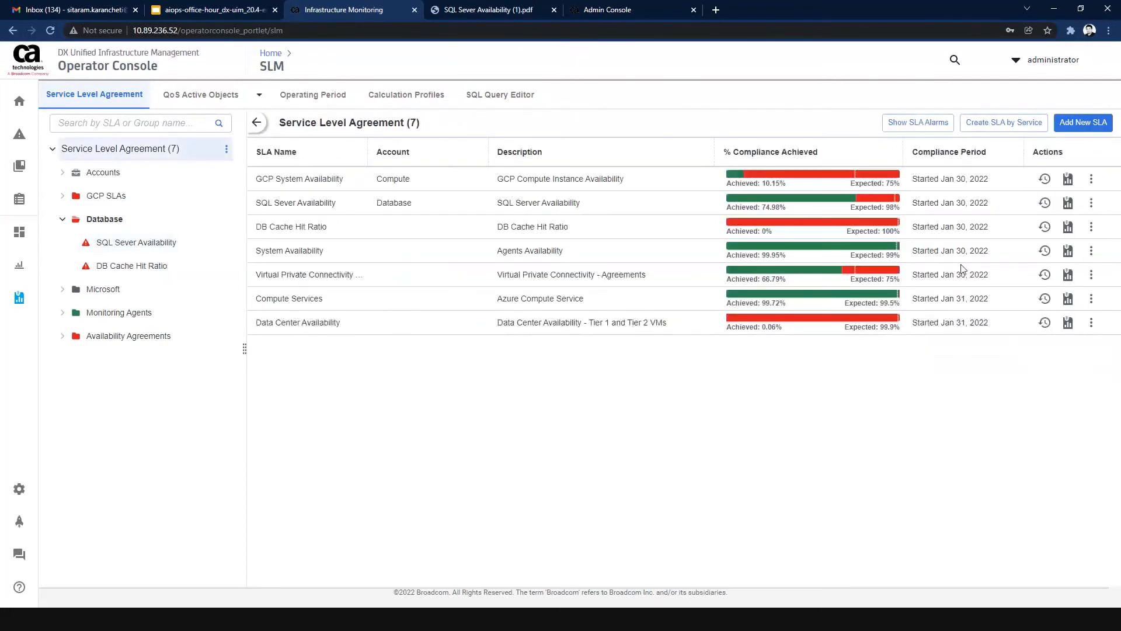
# Start creating an SLA by service of type Network with the group name "Network Agreements".
pyautogui.click(1000, 132)
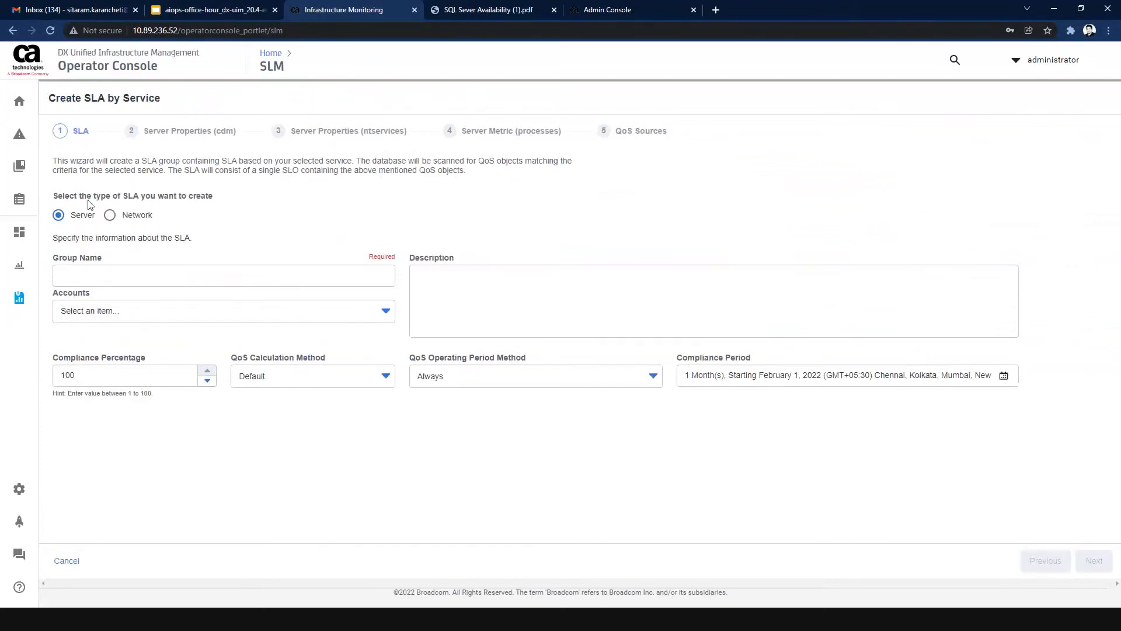
pyautogui.click(109, 216)
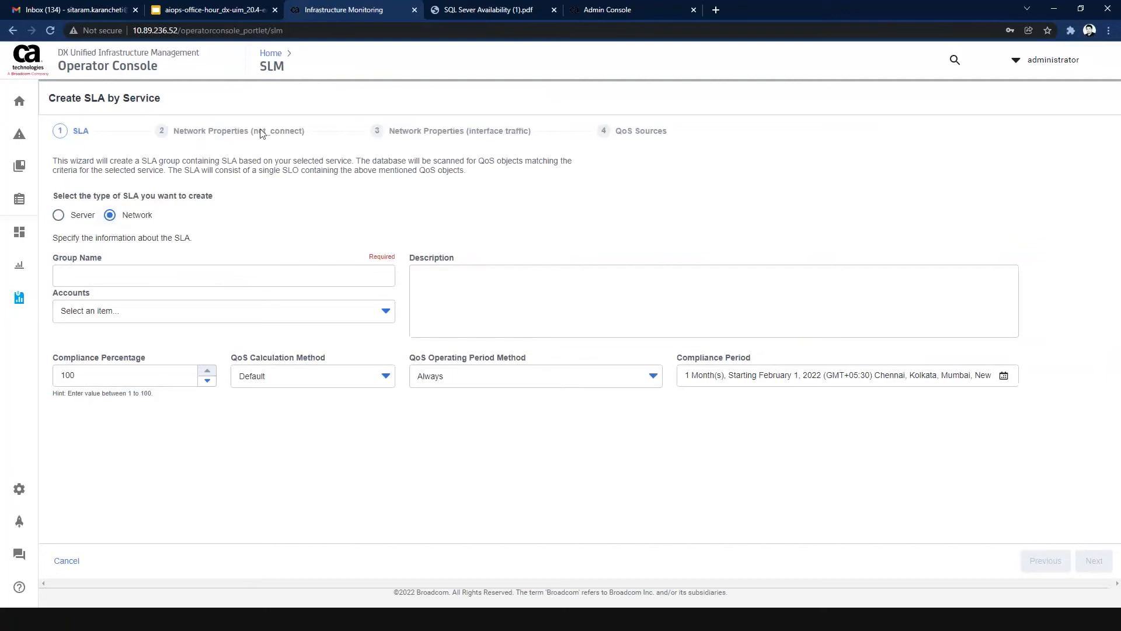
pyautogui.click(170, 271)
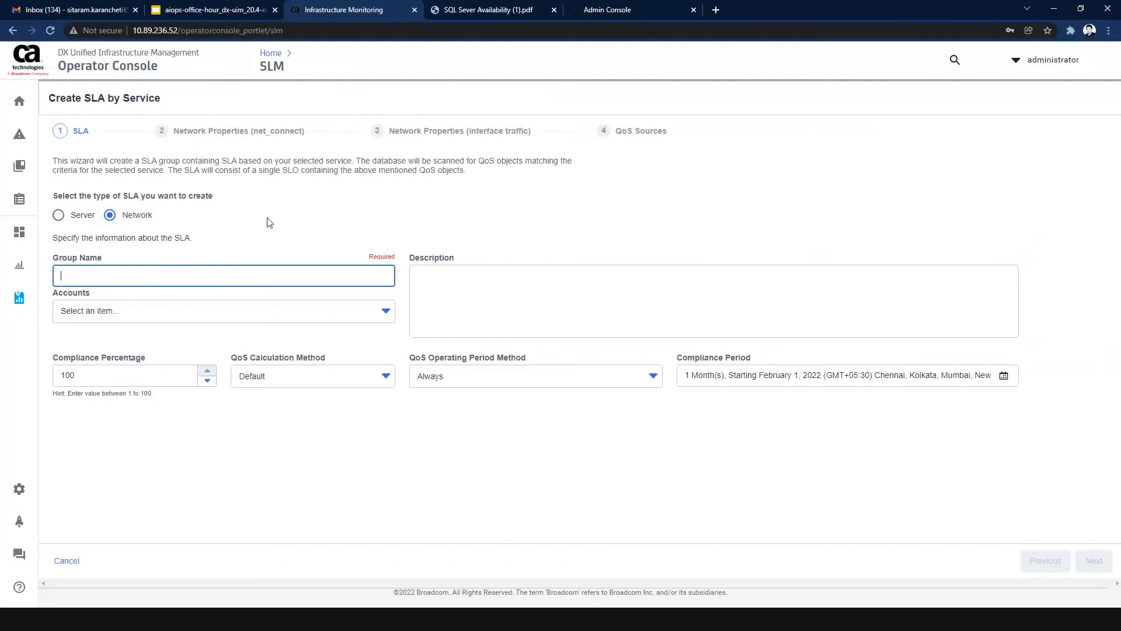
pyautogui.write('Netw')
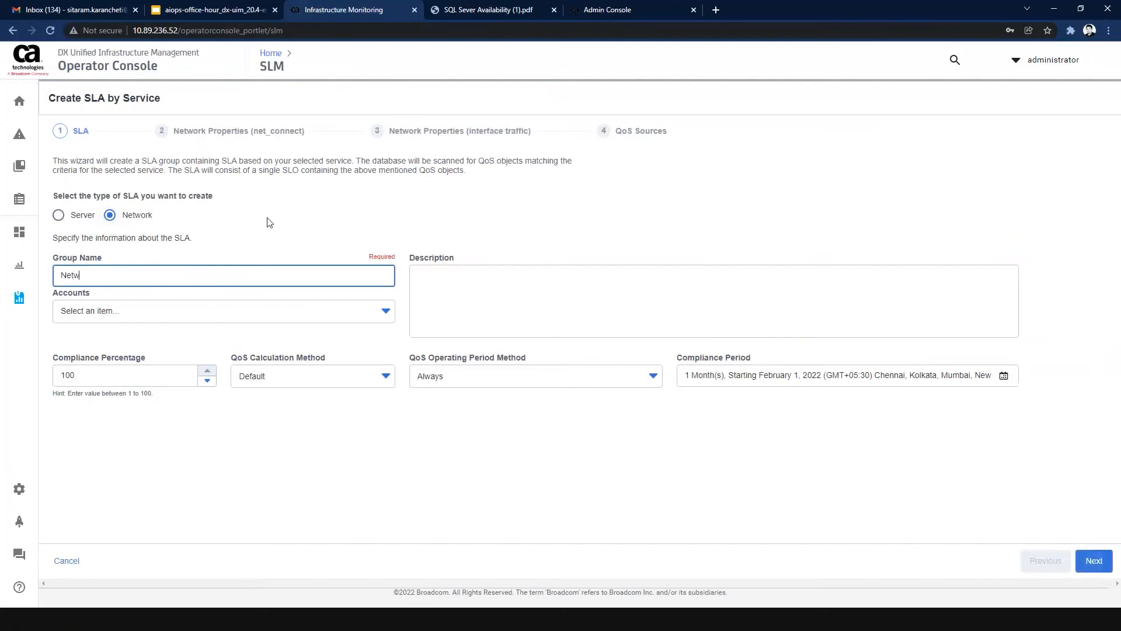
pyautogui.write('ork Agreements')
pyautogui.click(248, 231)
pyautogui.moveTo(165, 275); pyautogui.dragTo(59, 275)
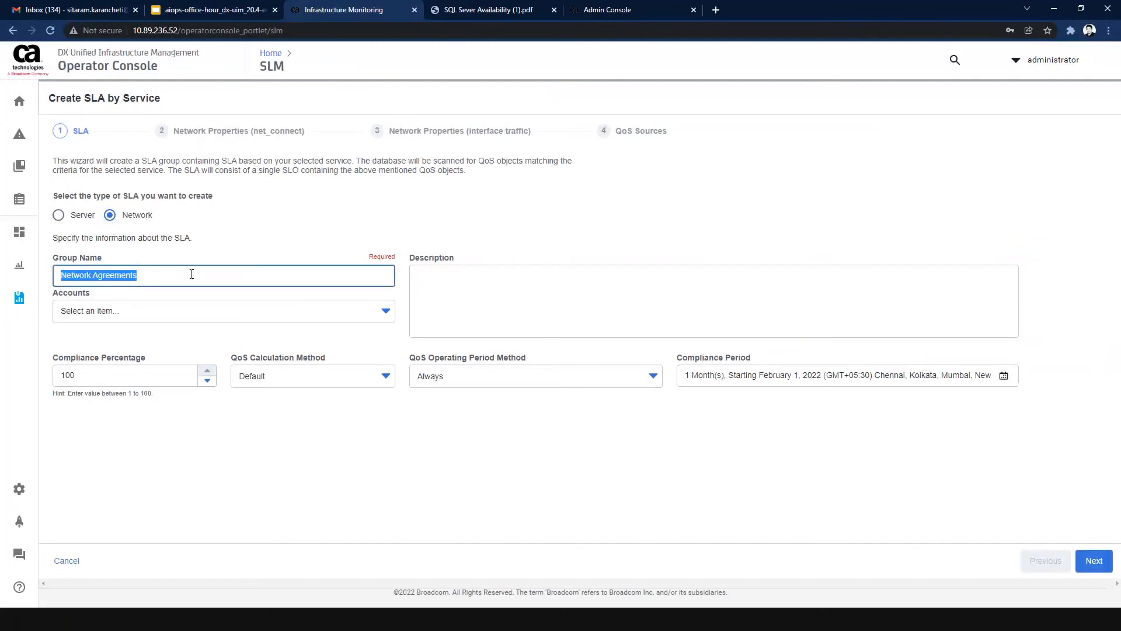
# Describe the SLA group as "SLAs related to Network Monitoring".
pyautogui.click(453, 303)
pyautogui.write('SLA')
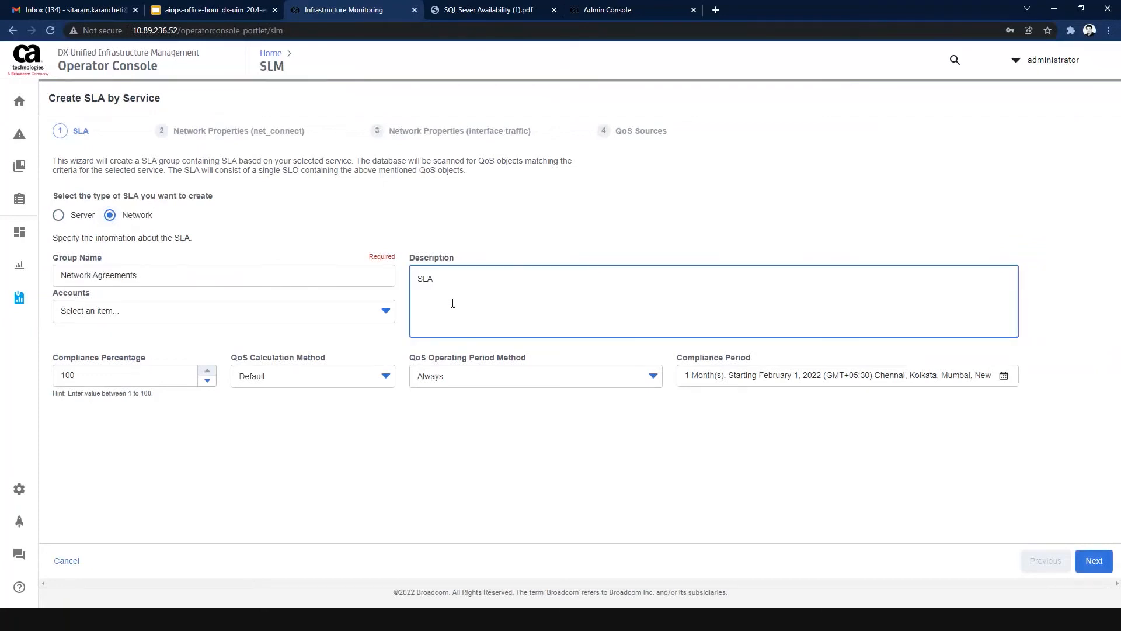
pyautogui.write('s related to Network Monitoring')
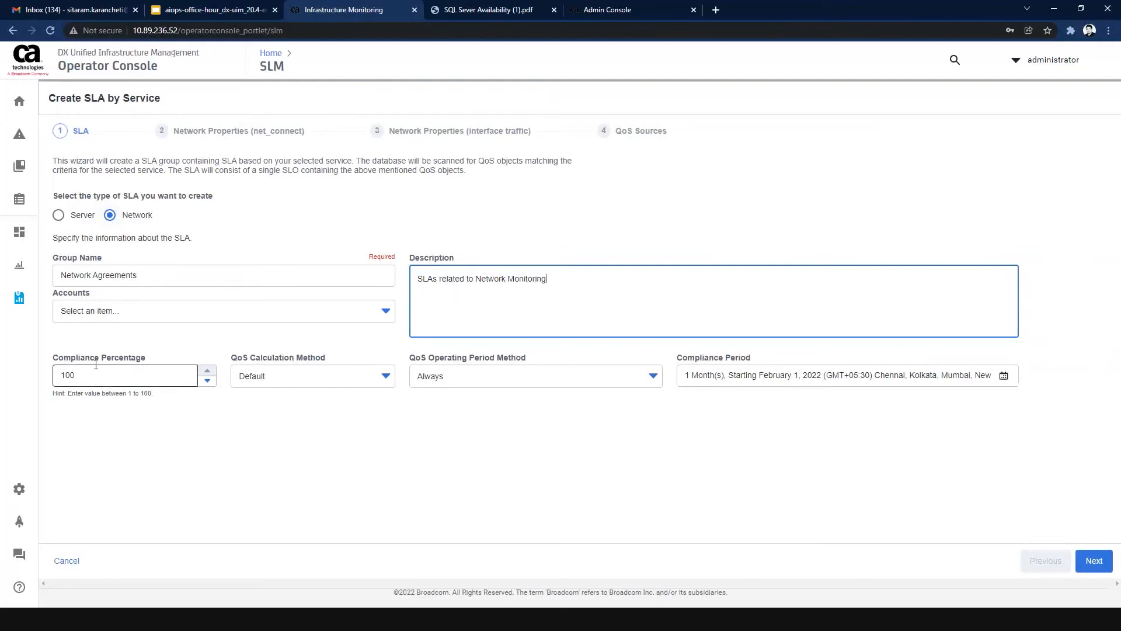
# Leave the account unselected, set the compliance percentage to 99, and proceed to the net_connect network properties.
pyautogui.click(118, 318)
pyautogui.click(117, 318)
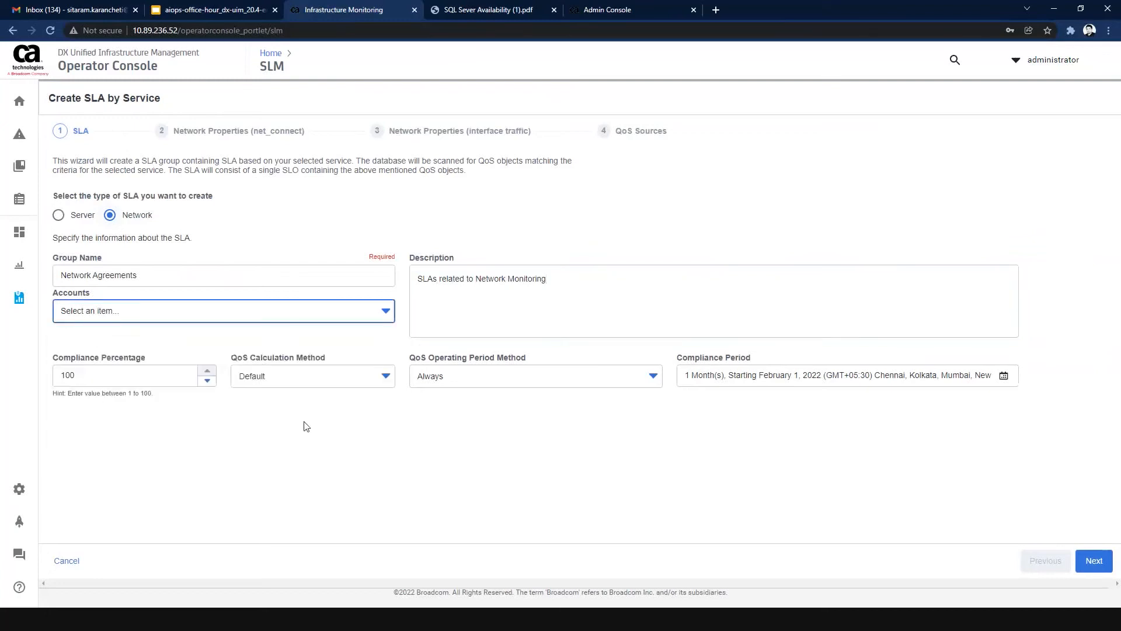
pyautogui.click(112, 378)
pyautogui.doubleClick(112, 377)
pyautogui.write('99')
pyautogui.click(308, 433)
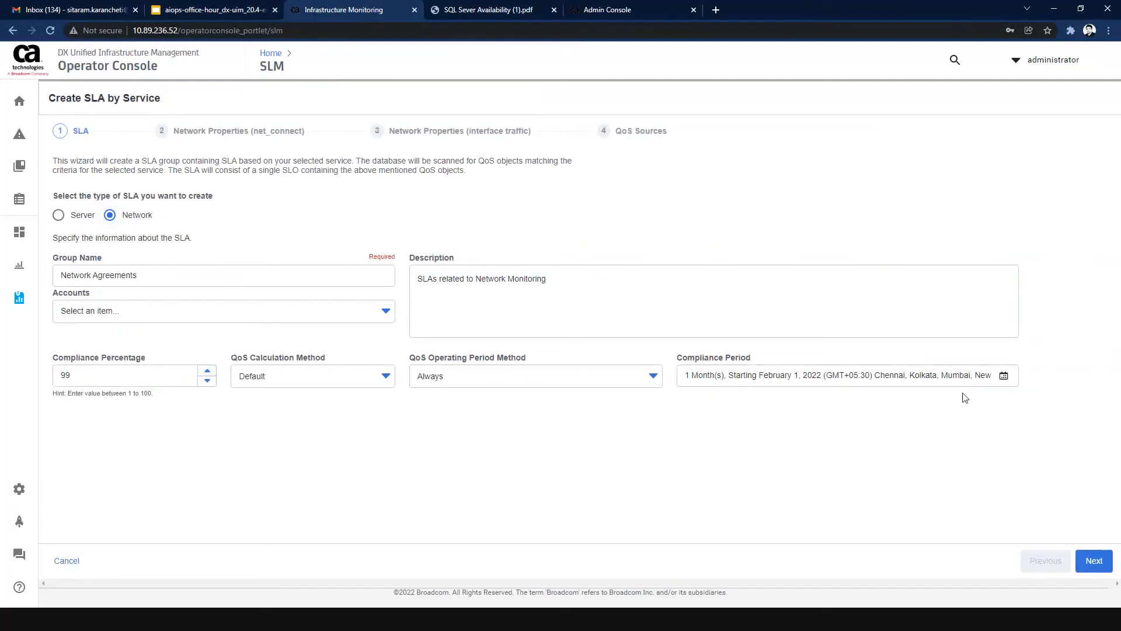
pyautogui.click(1095, 561)
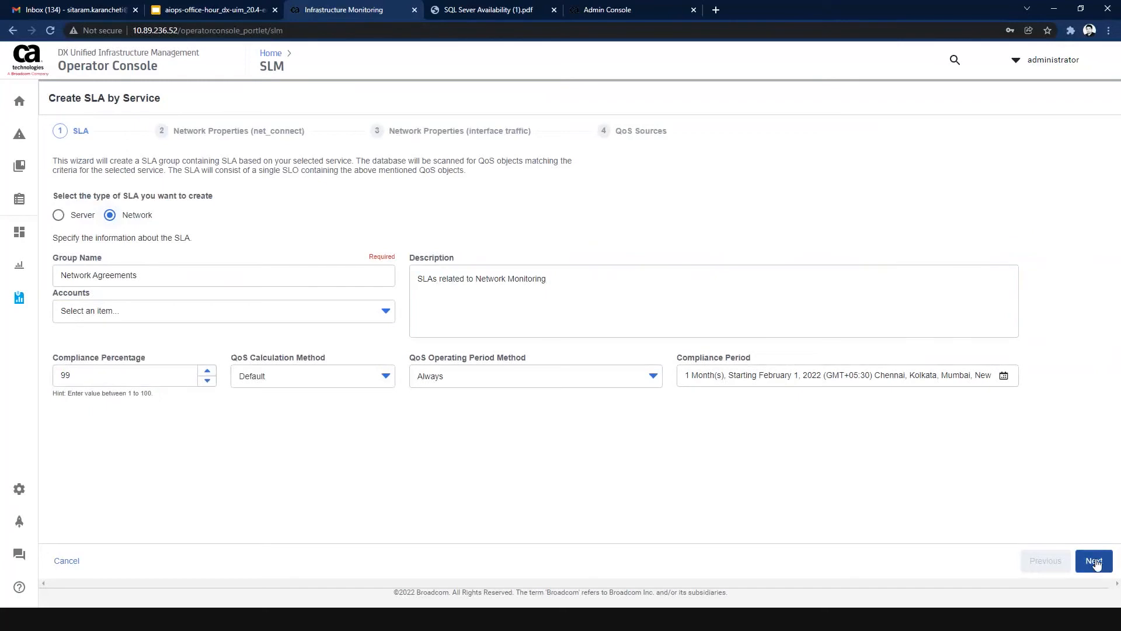
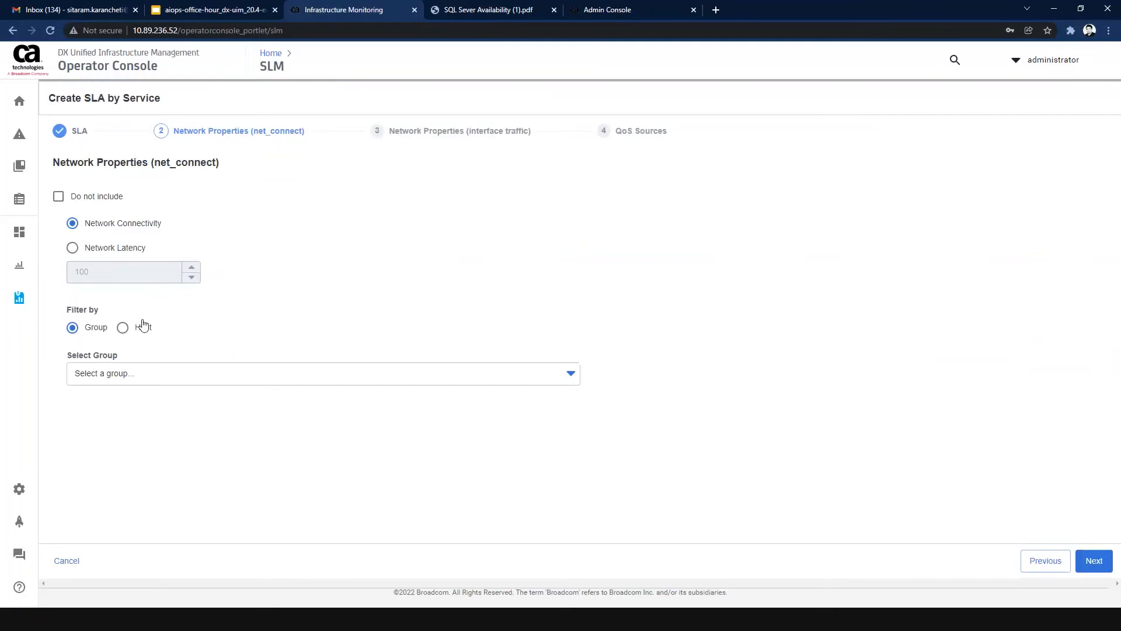
# Check which hosts are offered when filtering net_connect by host, and return to filtering by group.
pyautogui.click(123, 328)
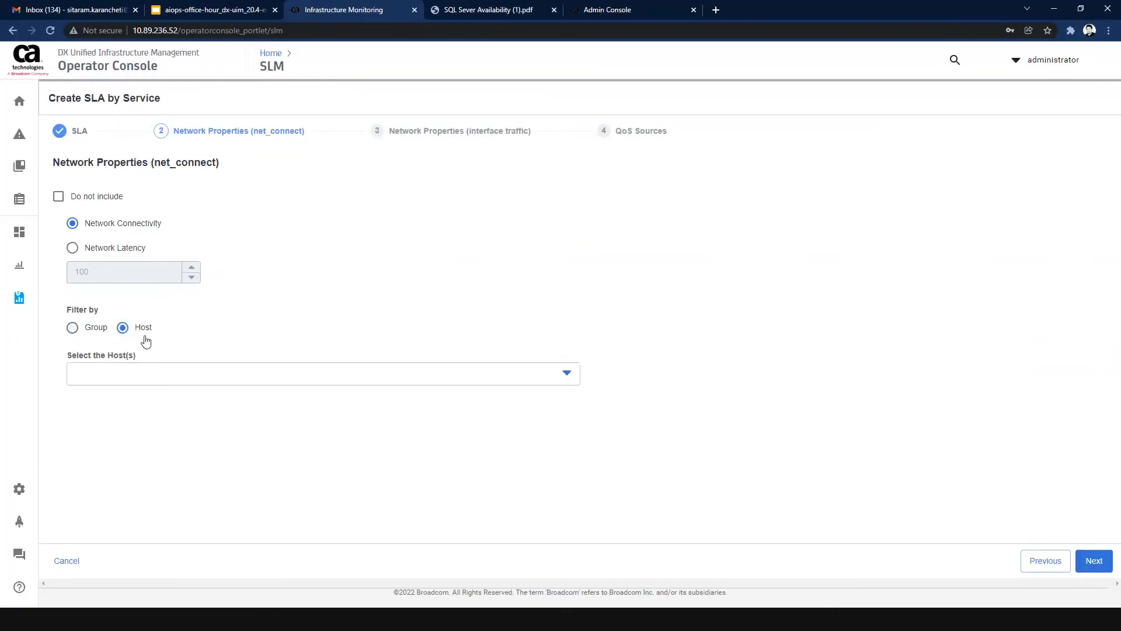
pyautogui.click(345, 386)
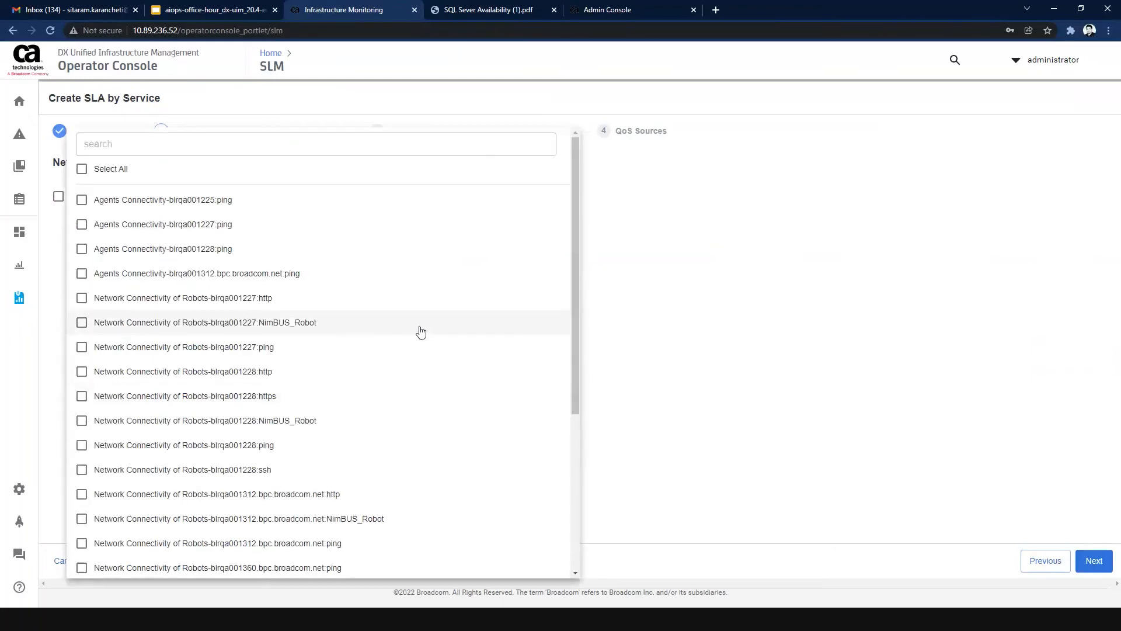
pyautogui.click(654, 339)
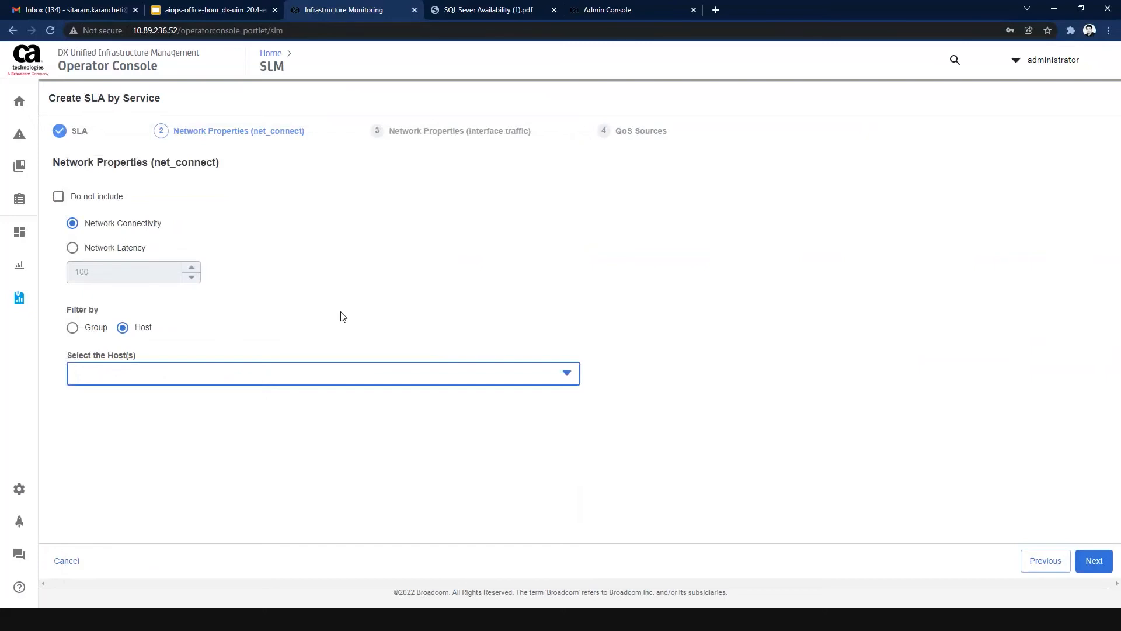
pyautogui.click(71, 330)
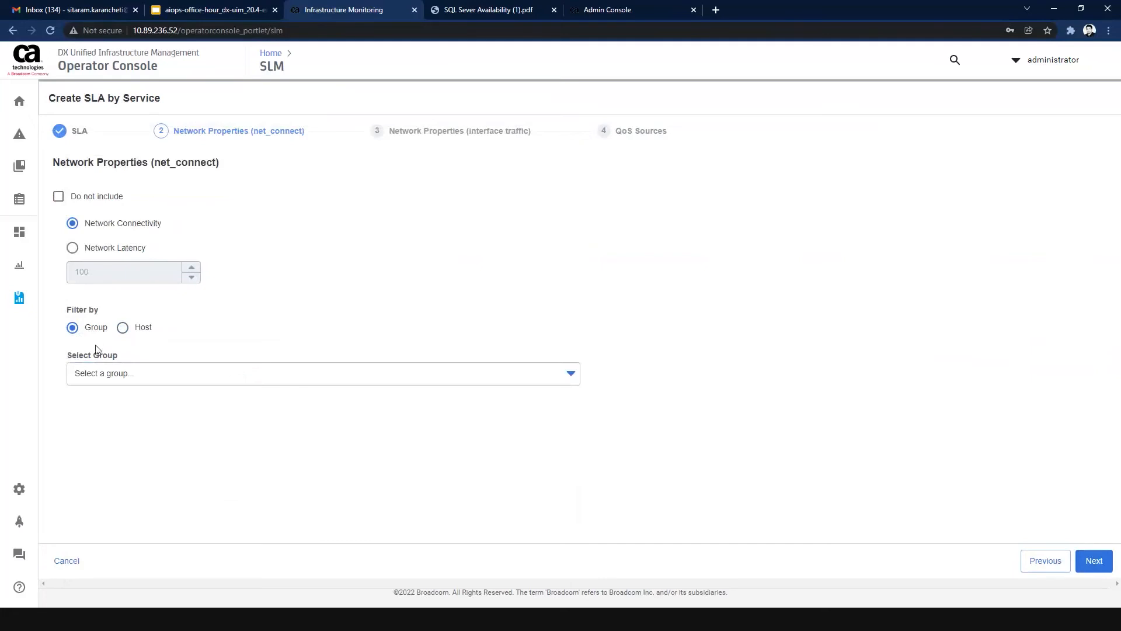
# Choose the Monitoring Agent group for network connectivity and exclude the interface traffic properties from the SLA.
pyautogui.moveTo(20, 170)
pyautogui.click(284, 373)
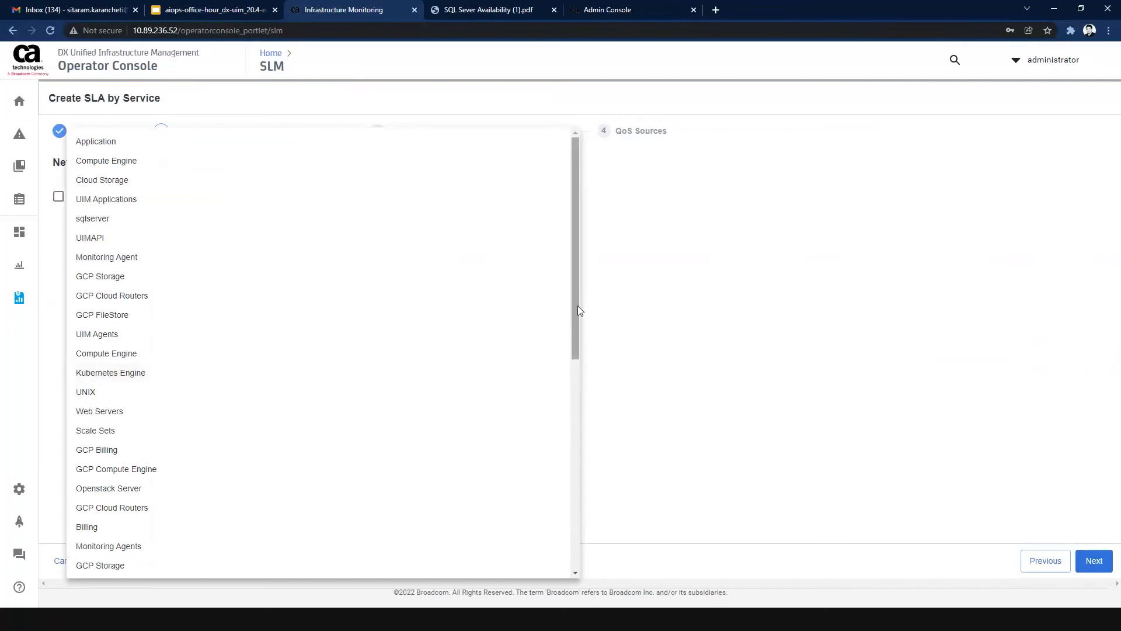
pyautogui.click(248, 260)
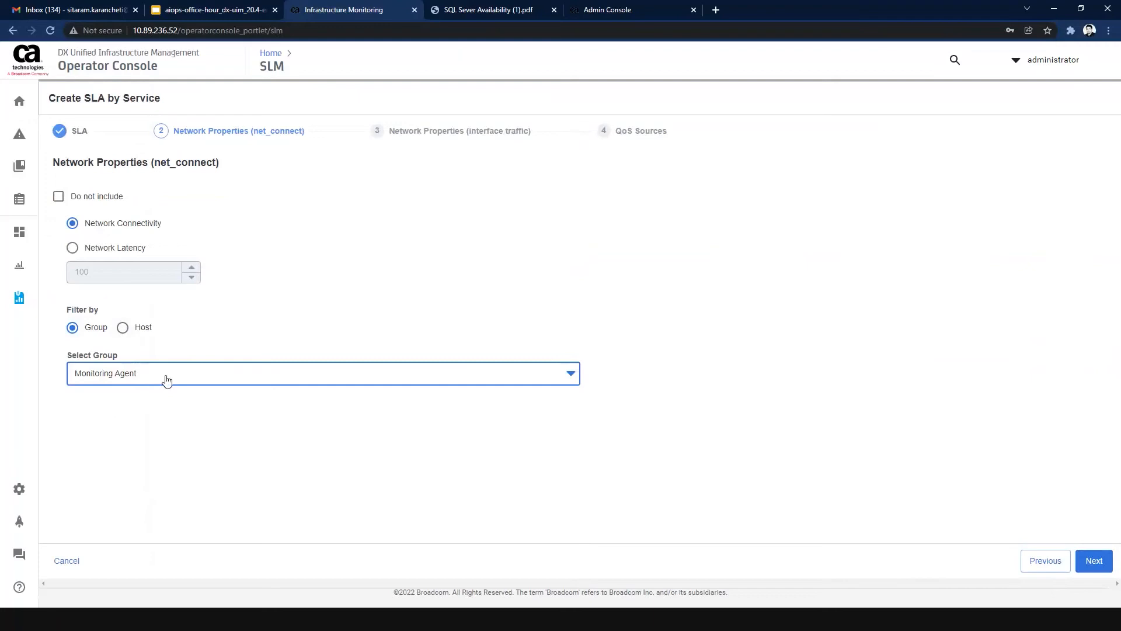
pyautogui.click(1100, 568)
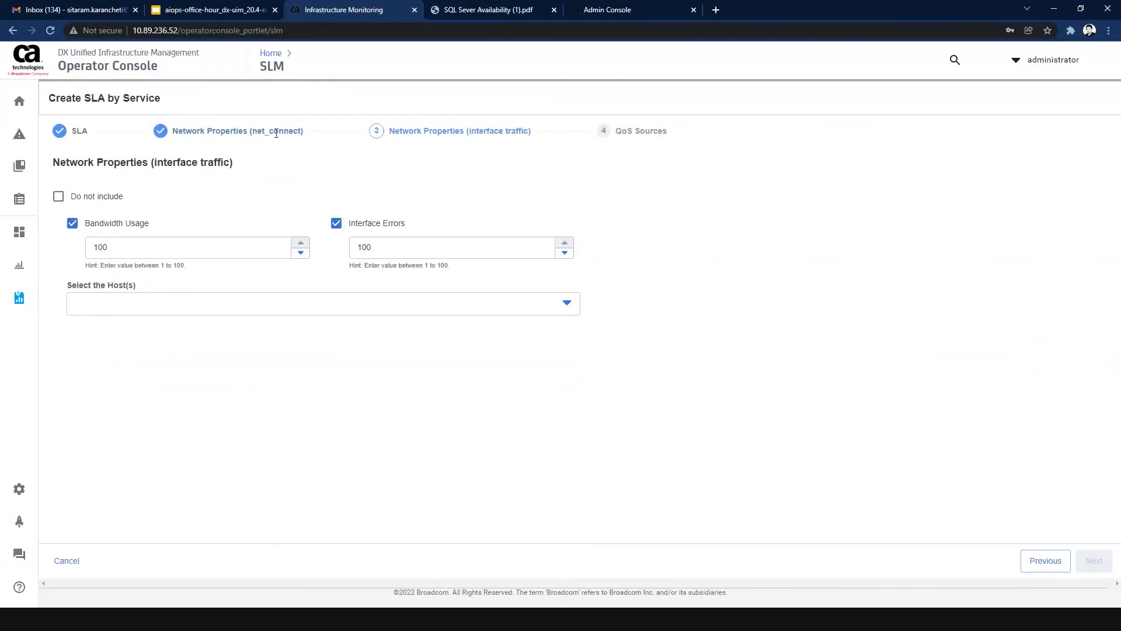
pyautogui.click(57, 197)
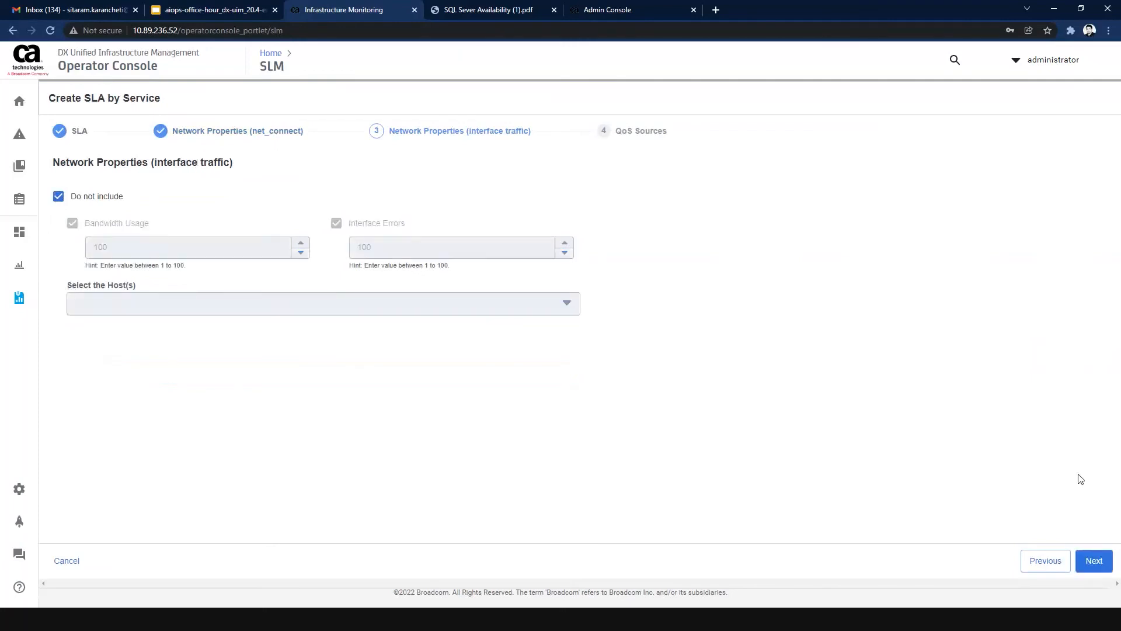
pyautogui.click(1095, 560)
# Limit the QoS sources to blrqa001225 only and finish creating the SLA group.
pyautogui.click(473, 252)
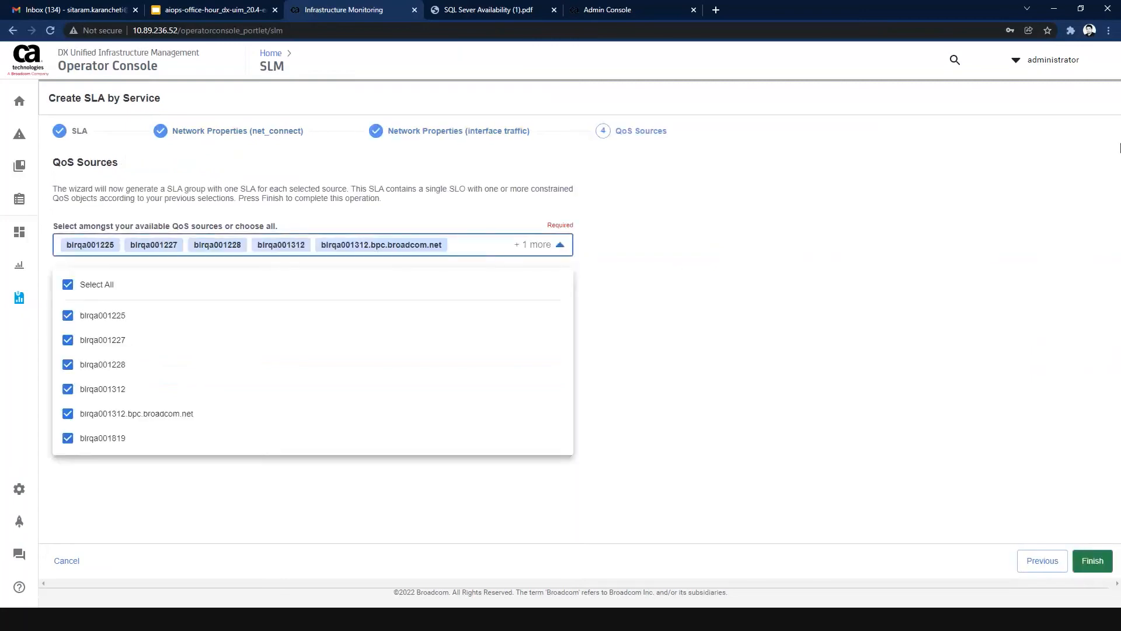
pyautogui.click(69, 285)
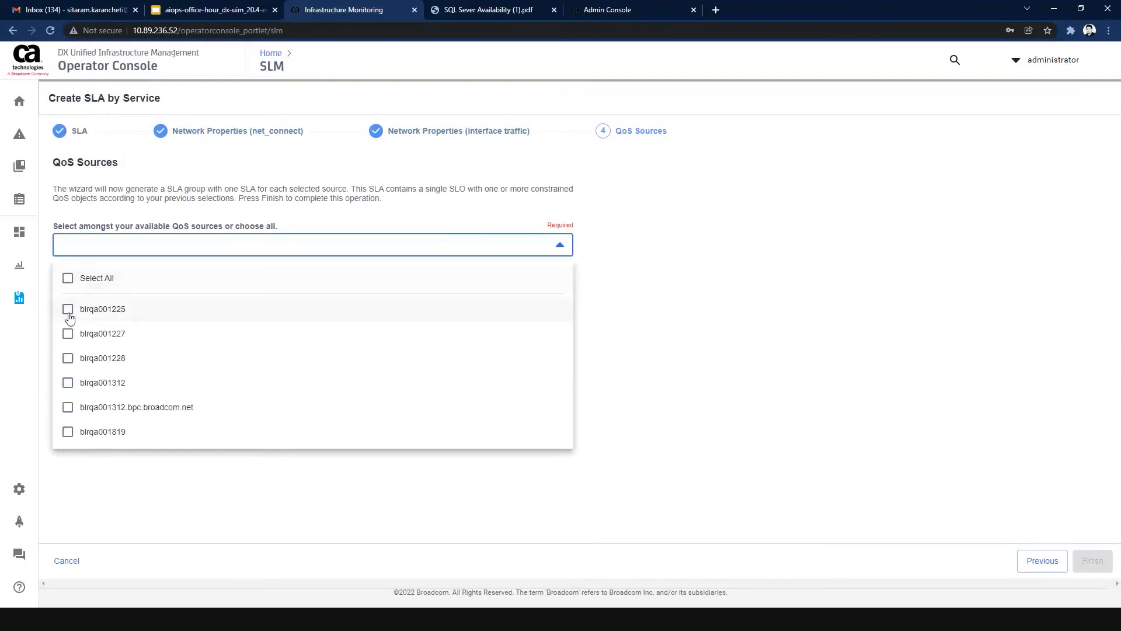
pyautogui.click(68, 314)
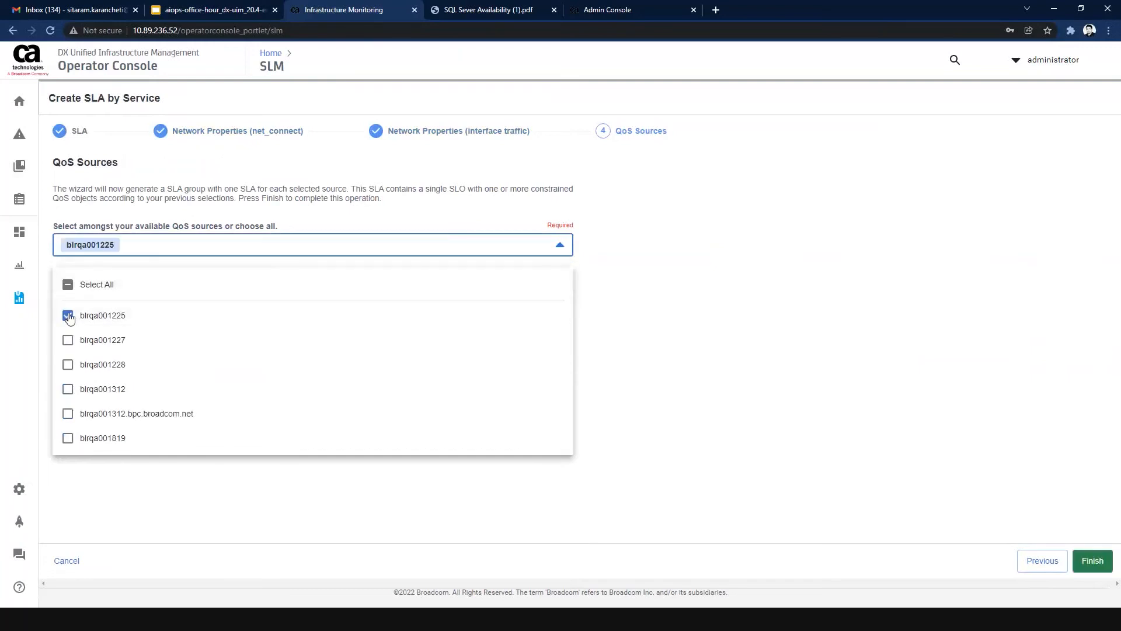
pyautogui.click(638, 330)
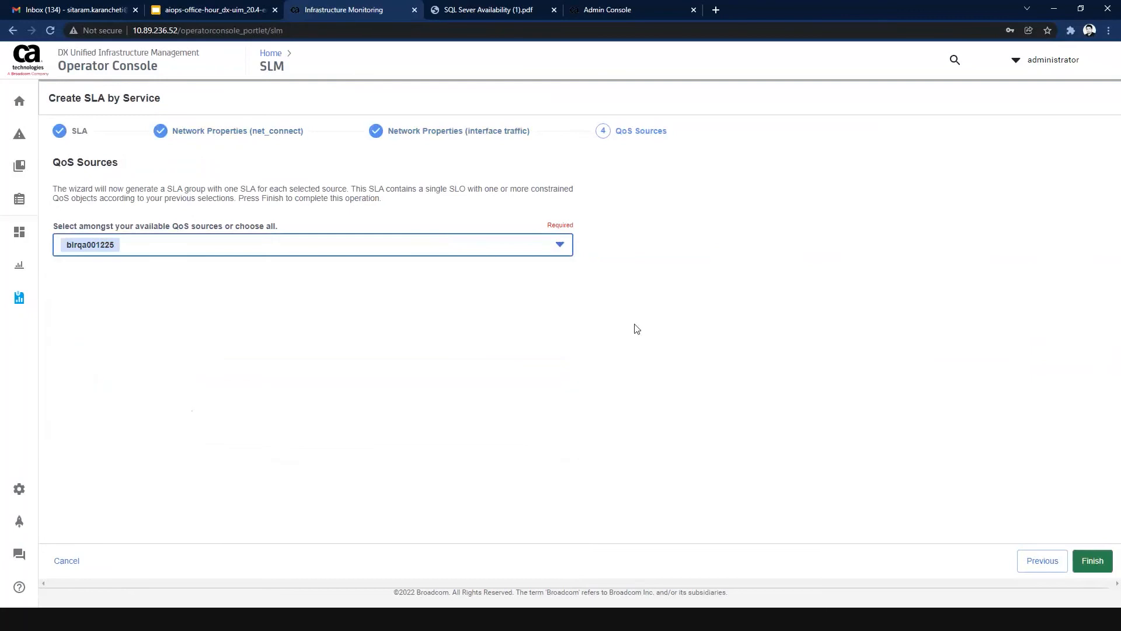
pyautogui.click(1091, 566)
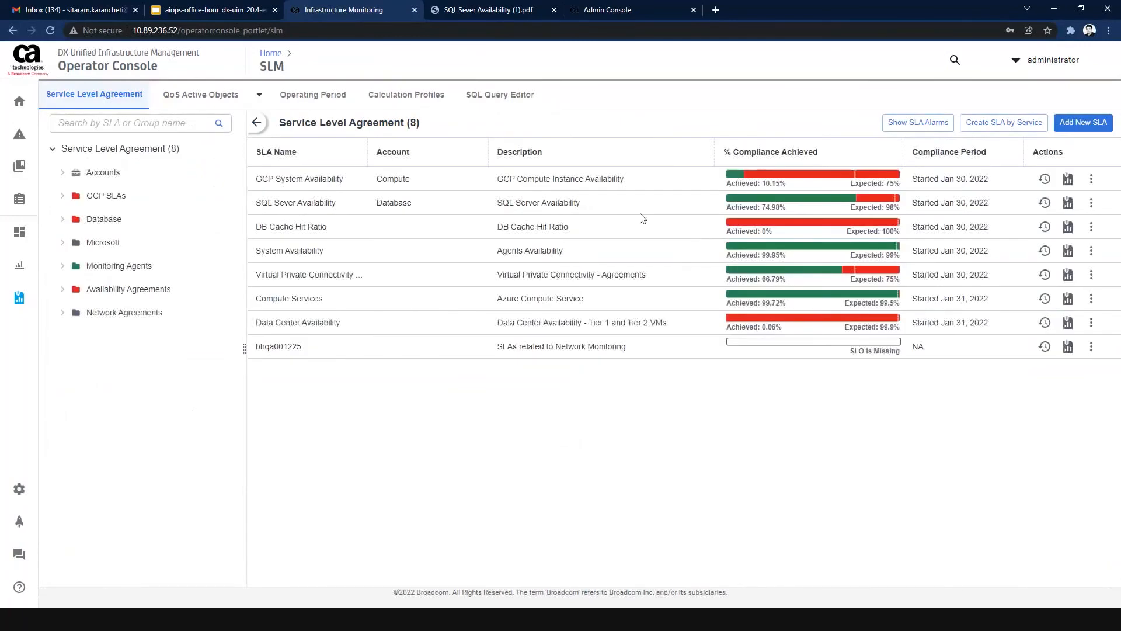
# Examine the blrqa001225 SLA report under Network Agreements, including the QoS objects of its Network objective.
pyautogui.click(63, 316)
pyautogui.click(126, 345)
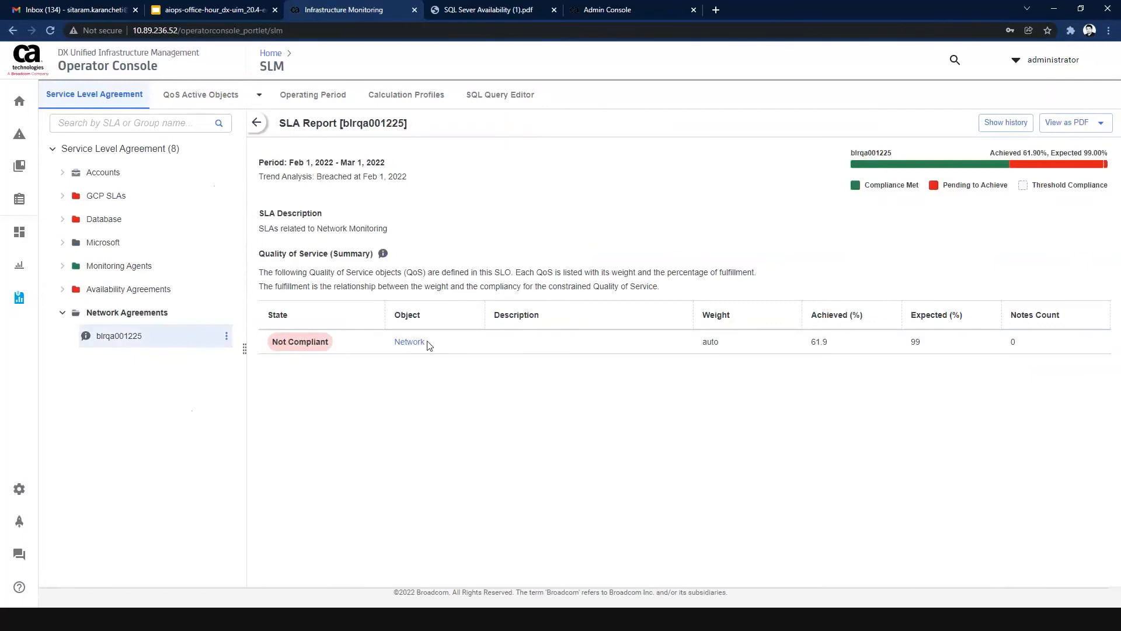
pyautogui.click(410, 342)
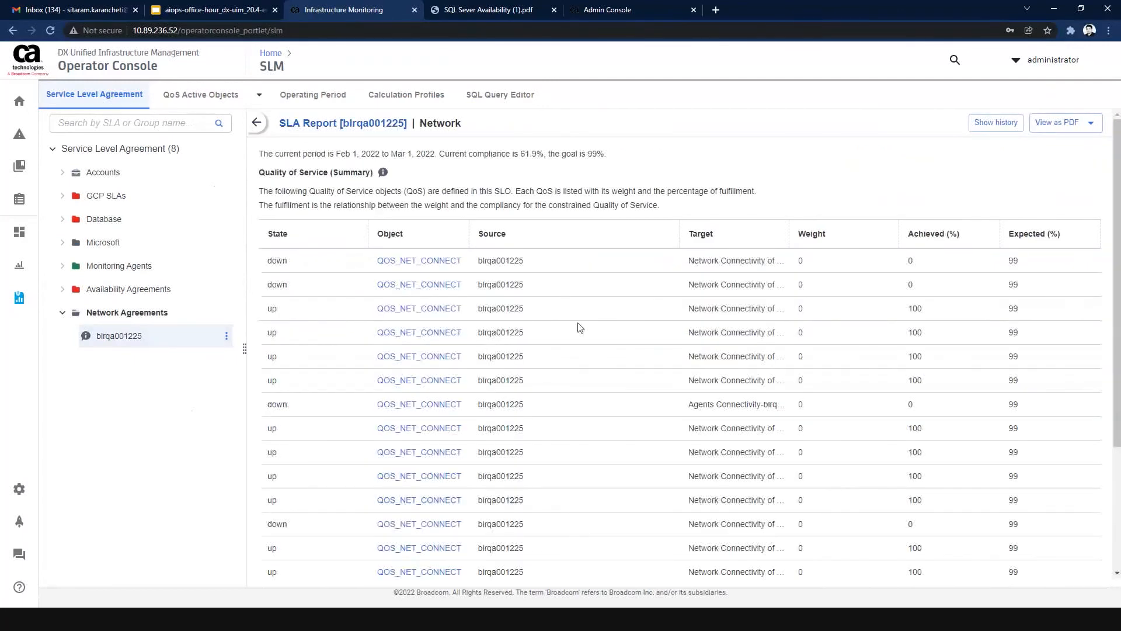
pyautogui.scroll(-3, 580, 327)
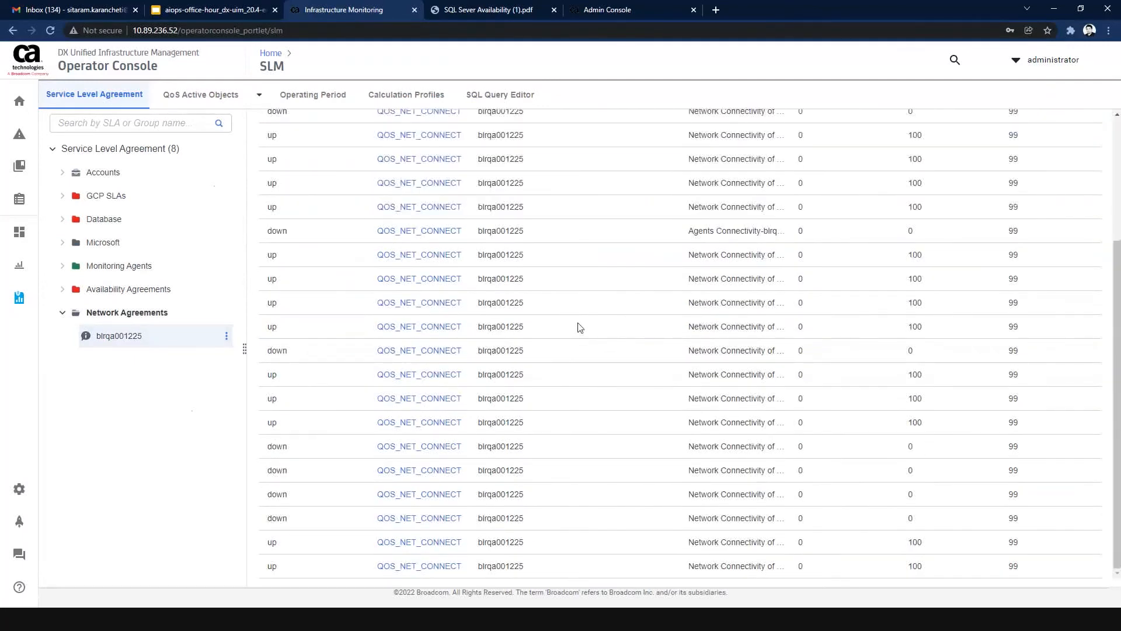
pyautogui.scroll(3, 580, 328)
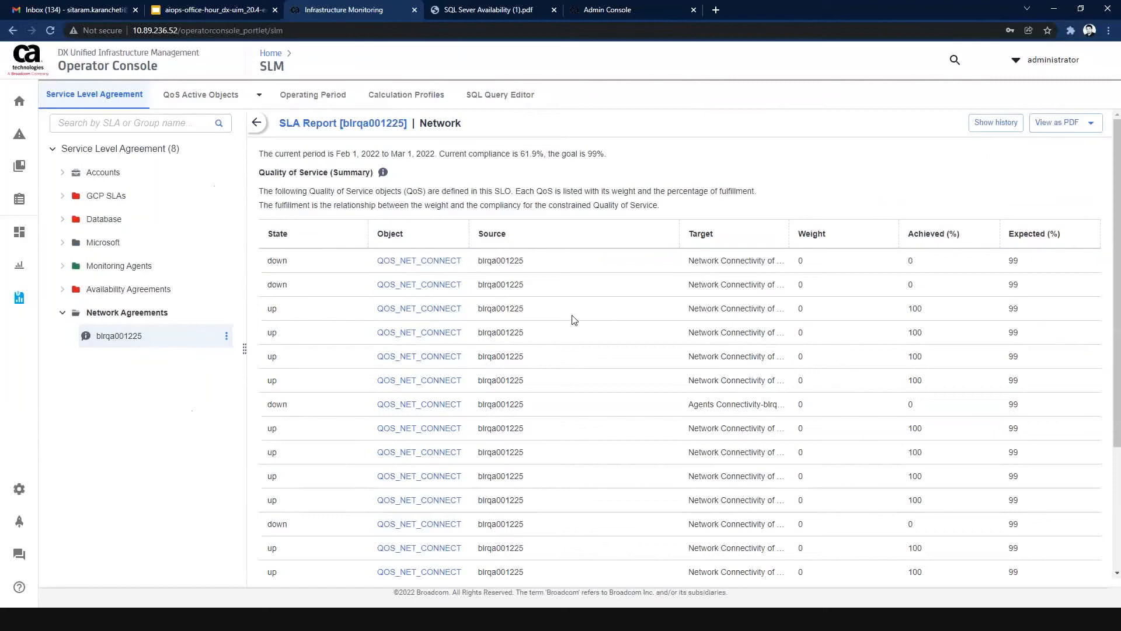
# Collapse the Network Agreements group, view the SLA history of blrqa001225, and close it.
pyautogui.click(63, 312)
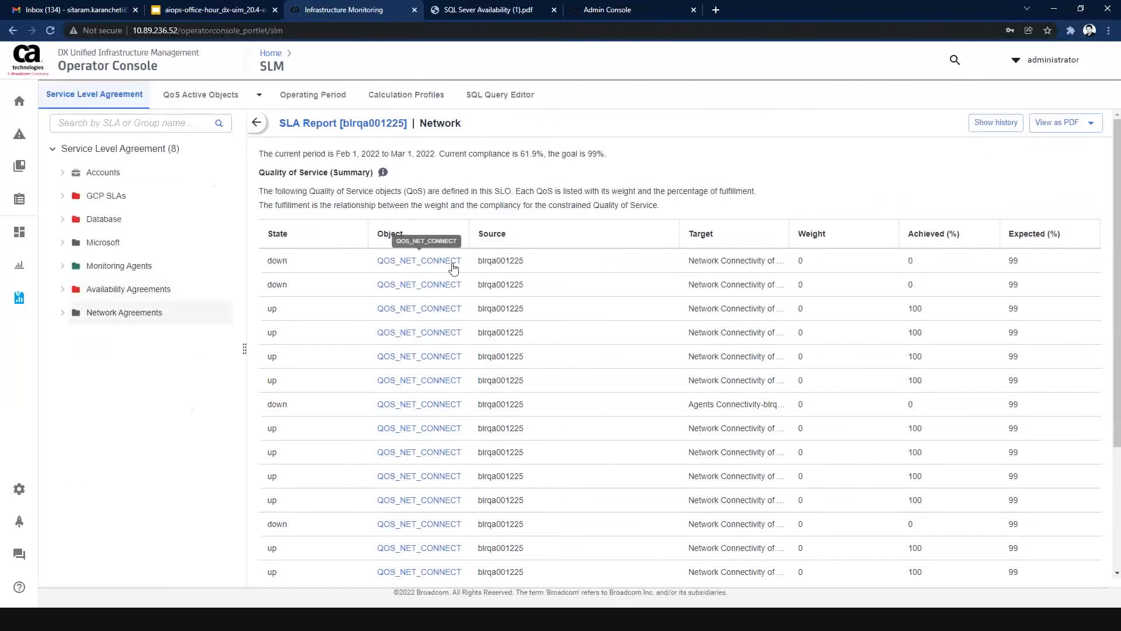
pyautogui.click(996, 125)
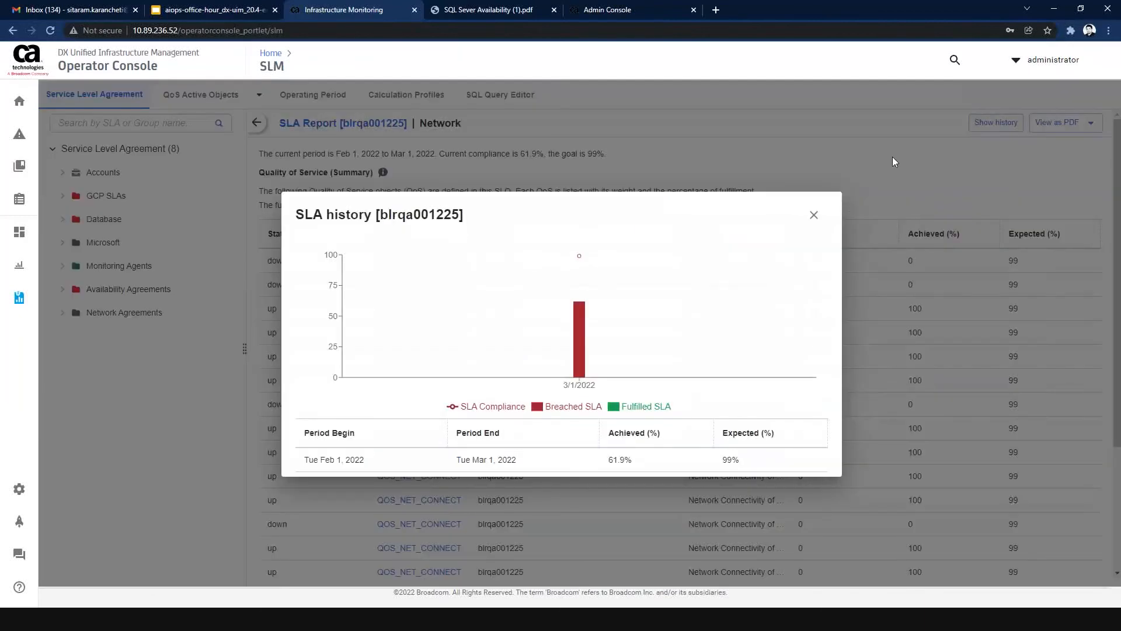
pyautogui.click(813, 216)
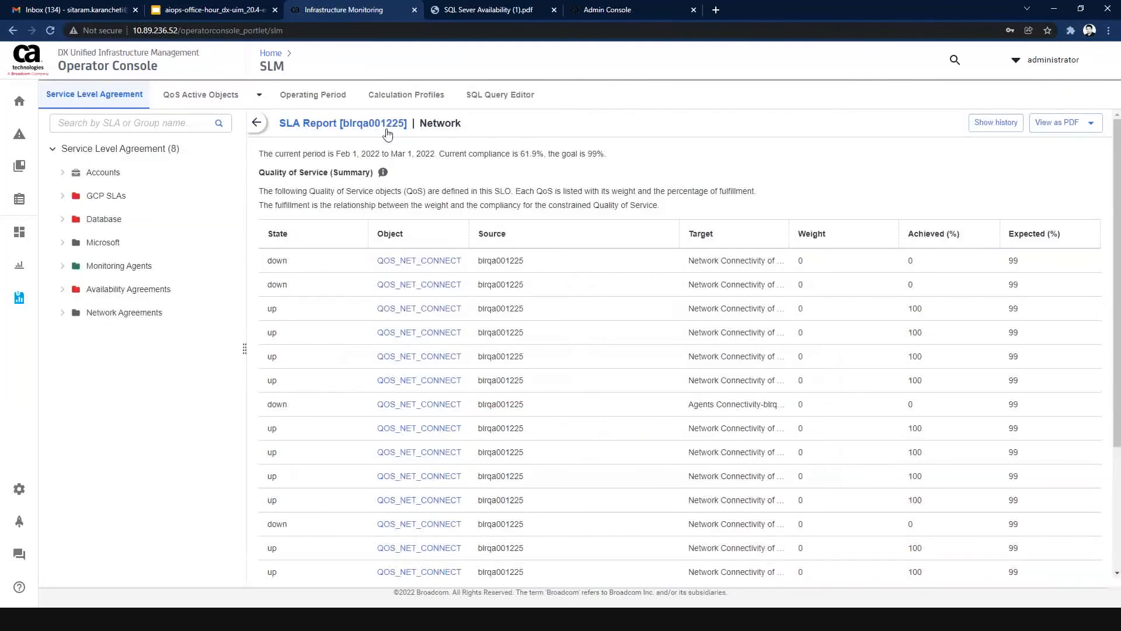
# View the QoS Active Objects, switch to QoS Definition, and look through the listed definitions.
pyautogui.click(242, 103)
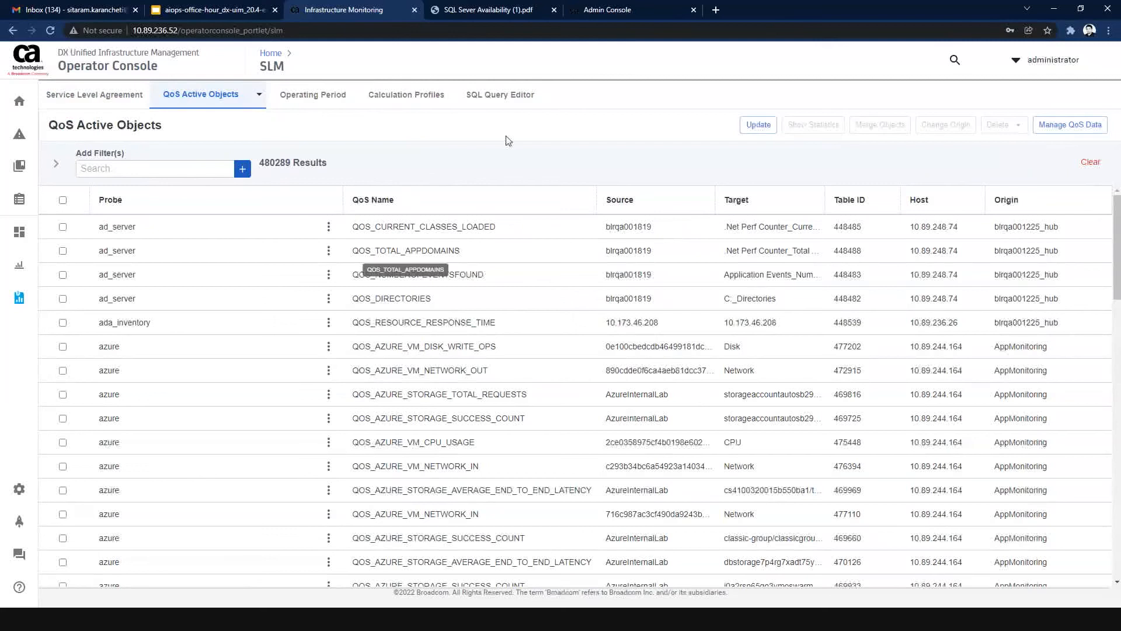
pyautogui.click(259, 95)
pyautogui.click(225, 146)
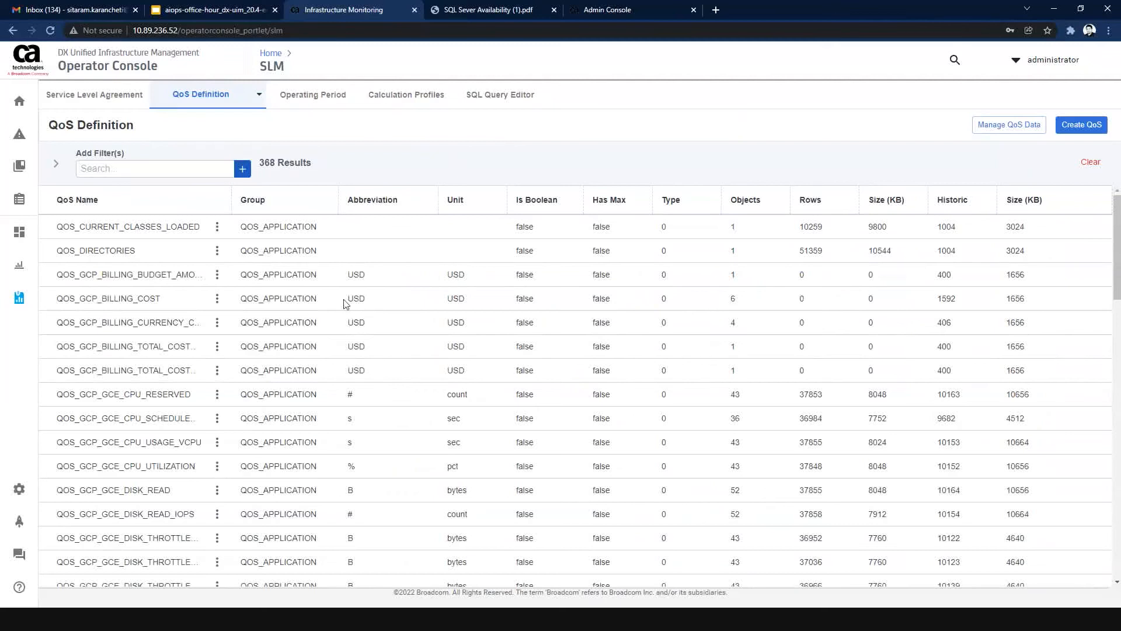
pyautogui.scroll(-5, 345, 302)
pyautogui.scroll(3, 484, 326)
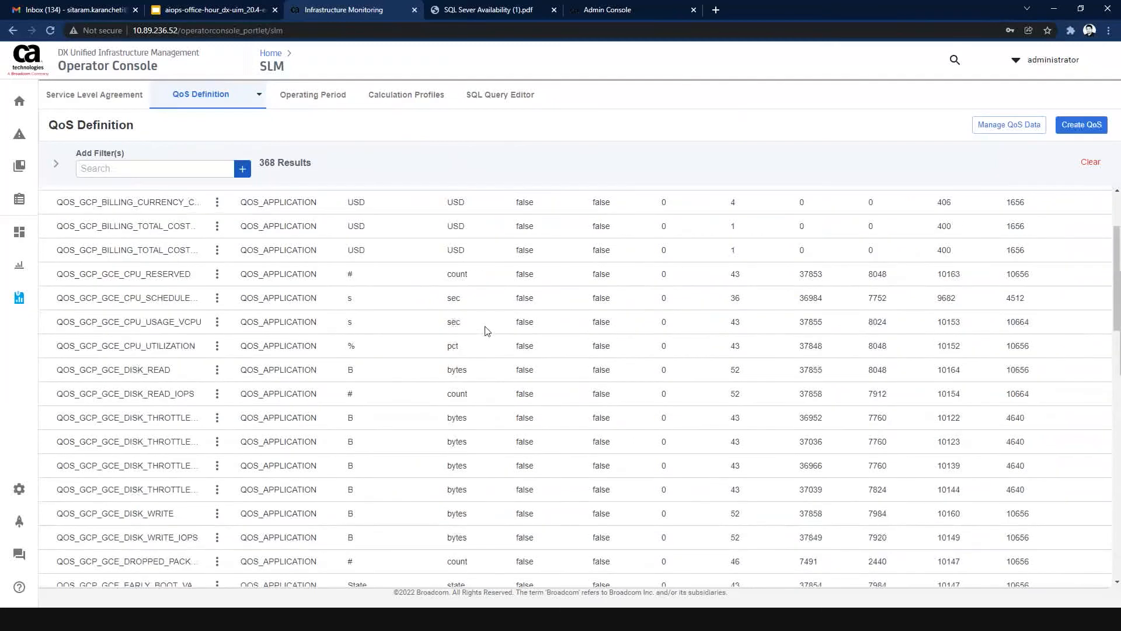
pyautogui.scroll(2, 485, 330)
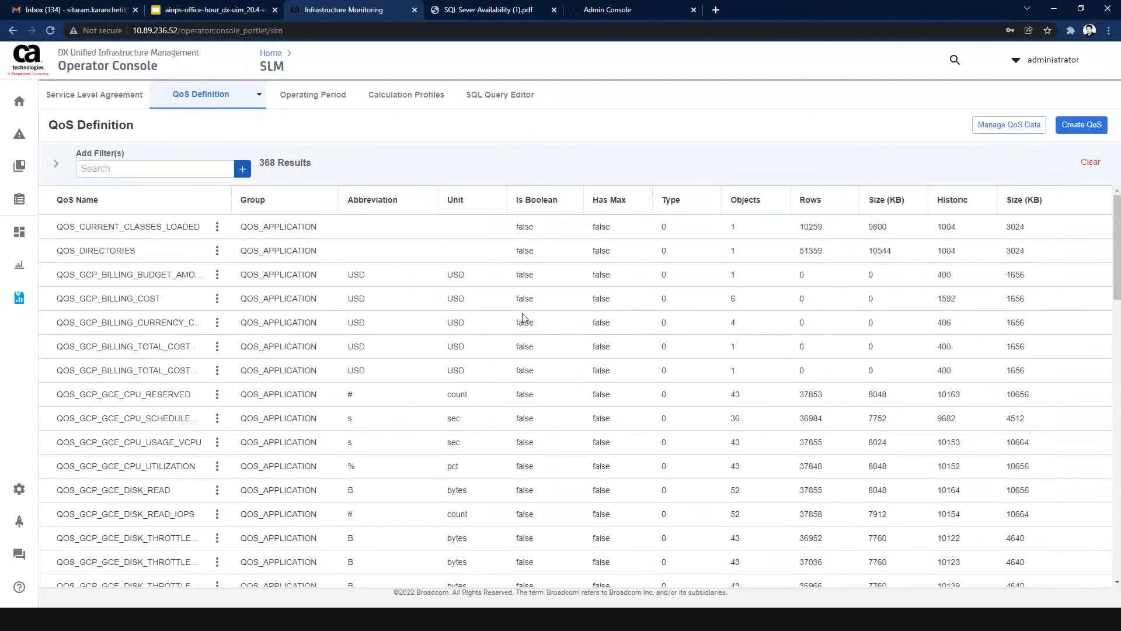
# Check which fields the QoS definitions can be filtered by.
pyautogui.click(159, 175)
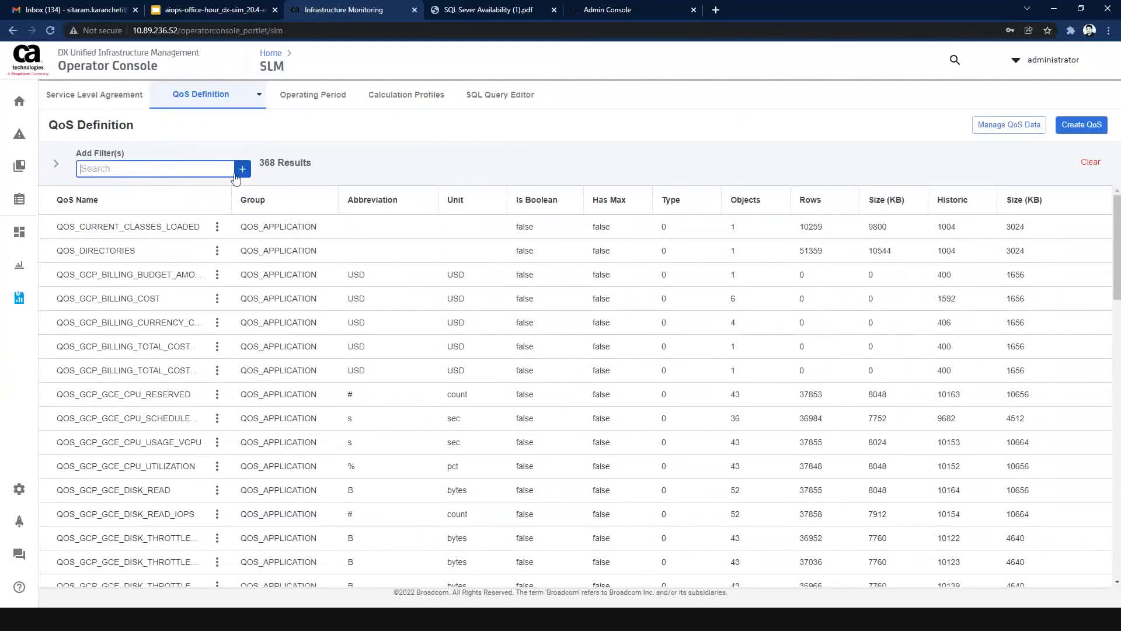
pyautogui.click(241, 169)
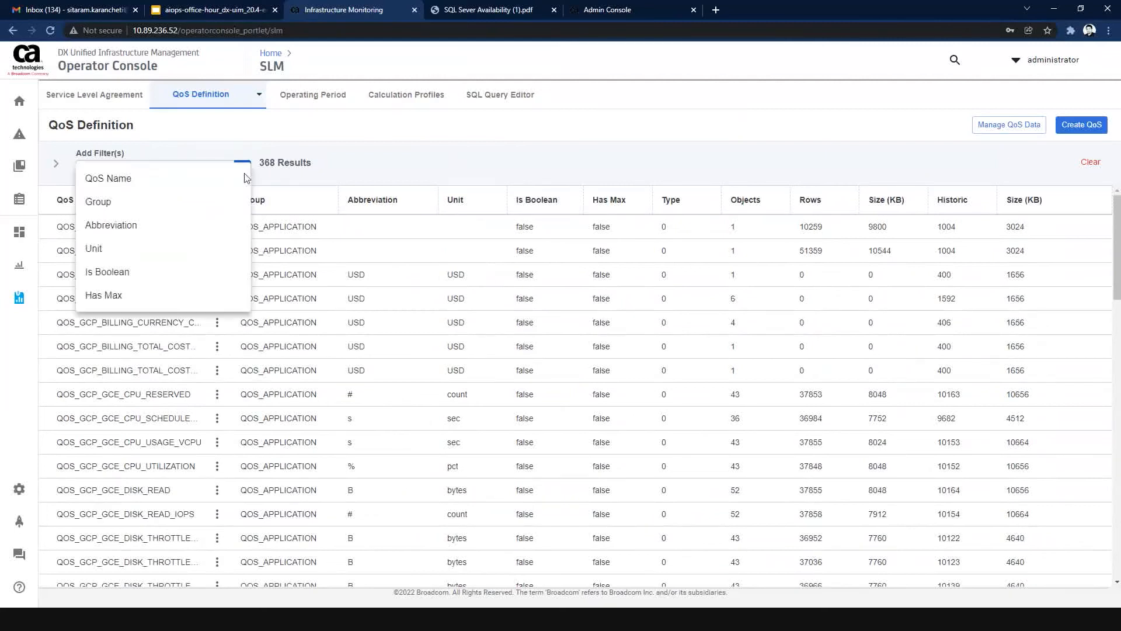
pyautogui.click(371, 180)
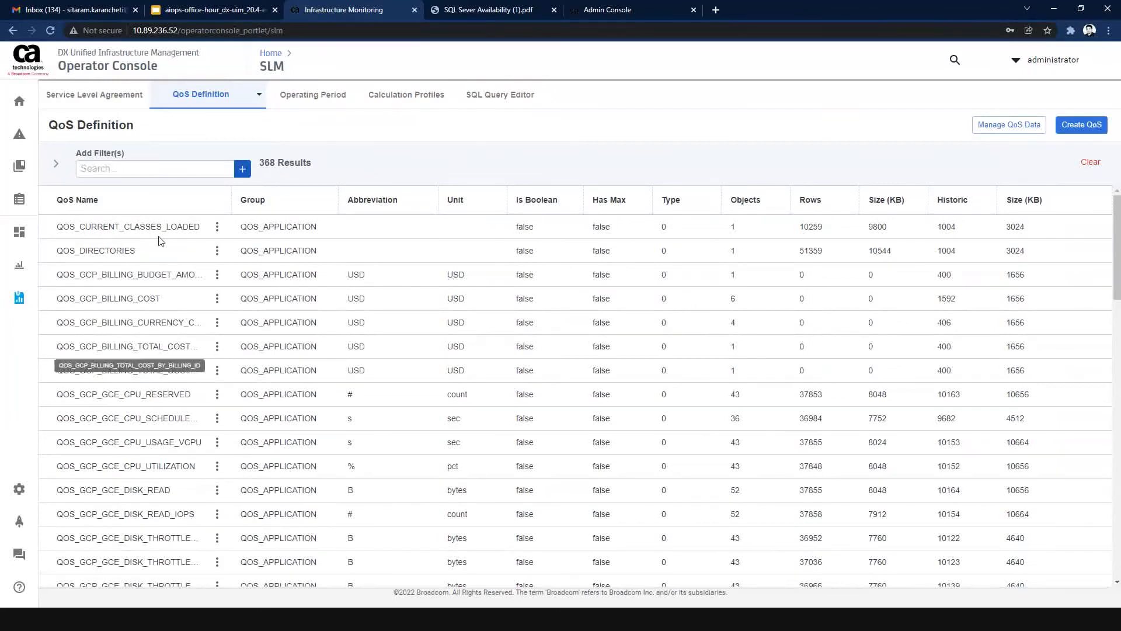
# Search the QoS definitions for "GCP", clear the search, and review the object counts in the full list.
pyautogui.click(167, 169)
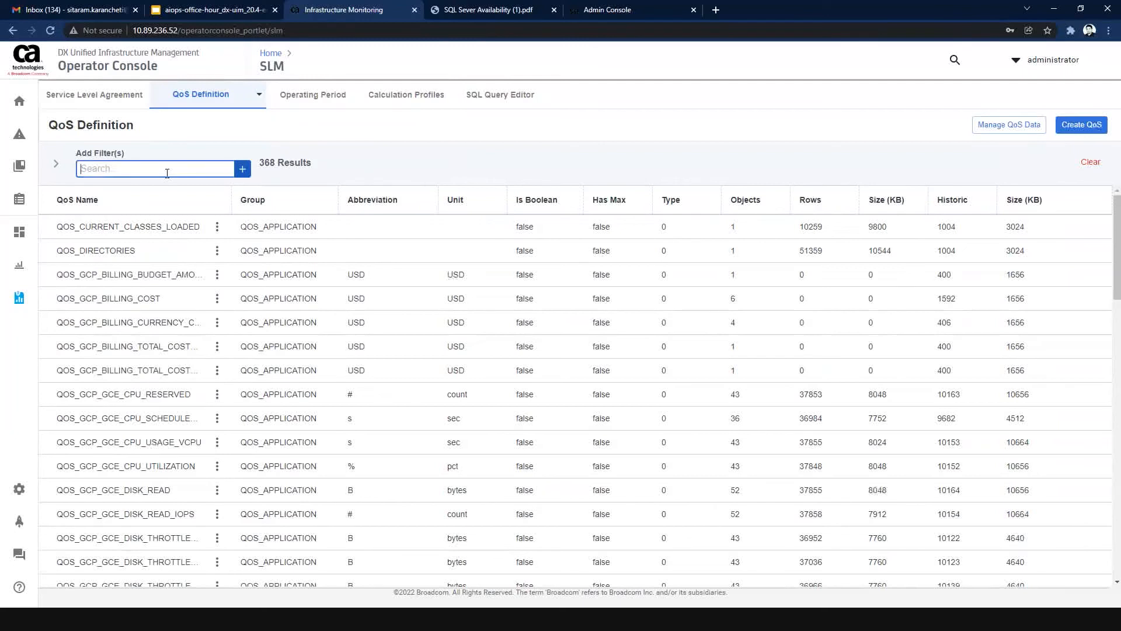
pyautogui.write('GCP')
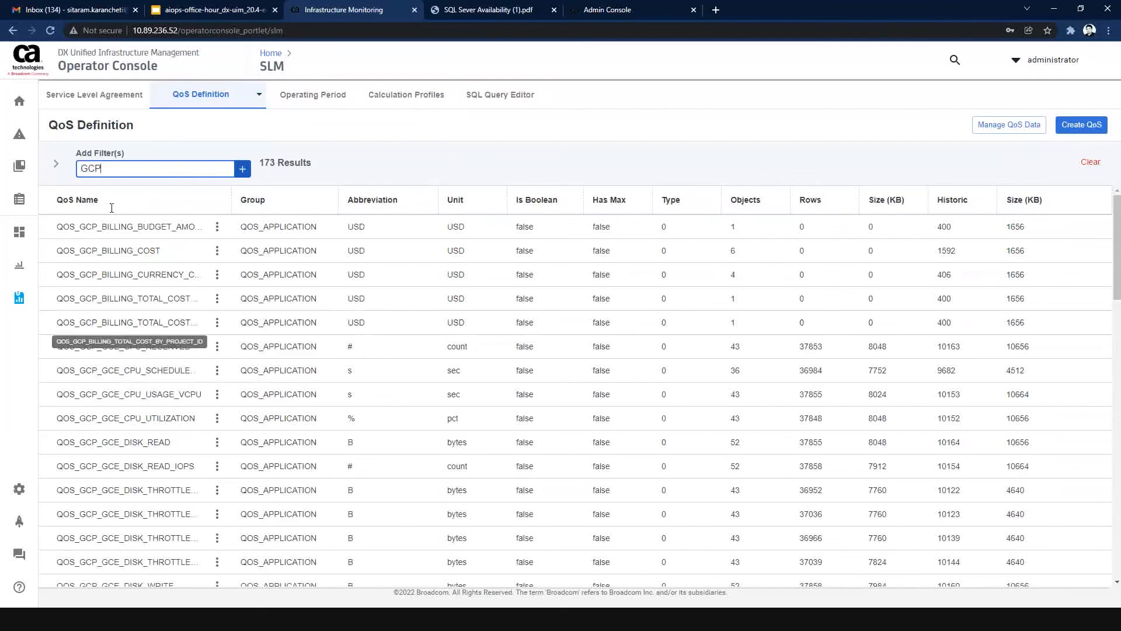
pyautogui.press('BackSpace')
pyautogui.press('BackSpace')
pyautogui.press('BackSpace')
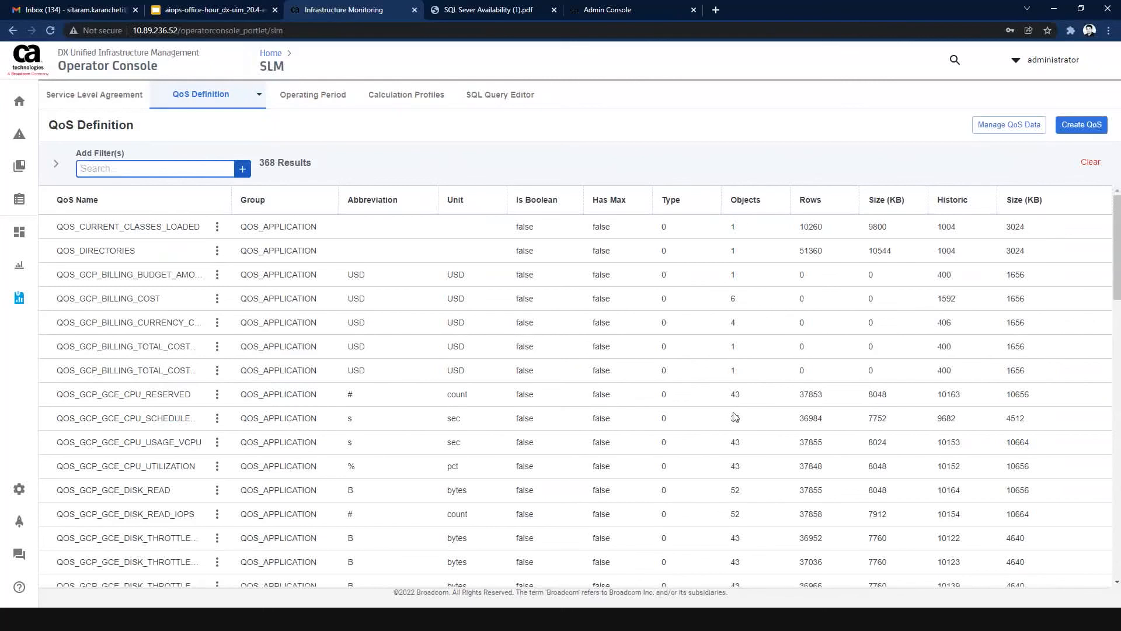
pyautogui.scroll(-4, 736, 421)
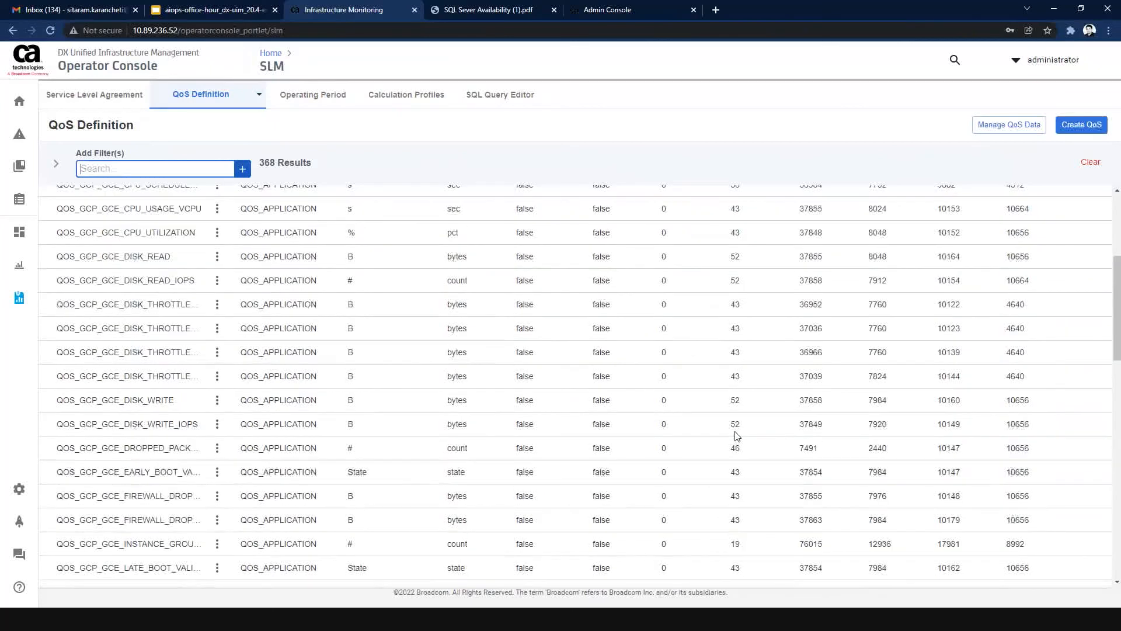
pyautogui.scroll(4, 735, 298)
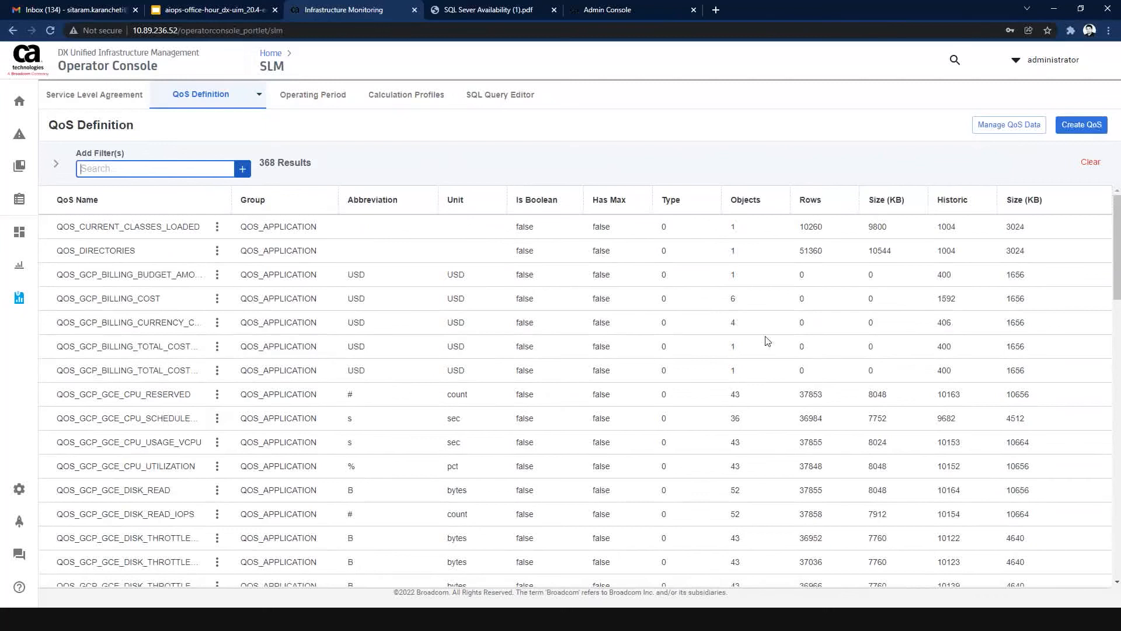
# Look over the fields for creating a new QoS definition and close the form without saving.
pyautogui.click(1081, 130)
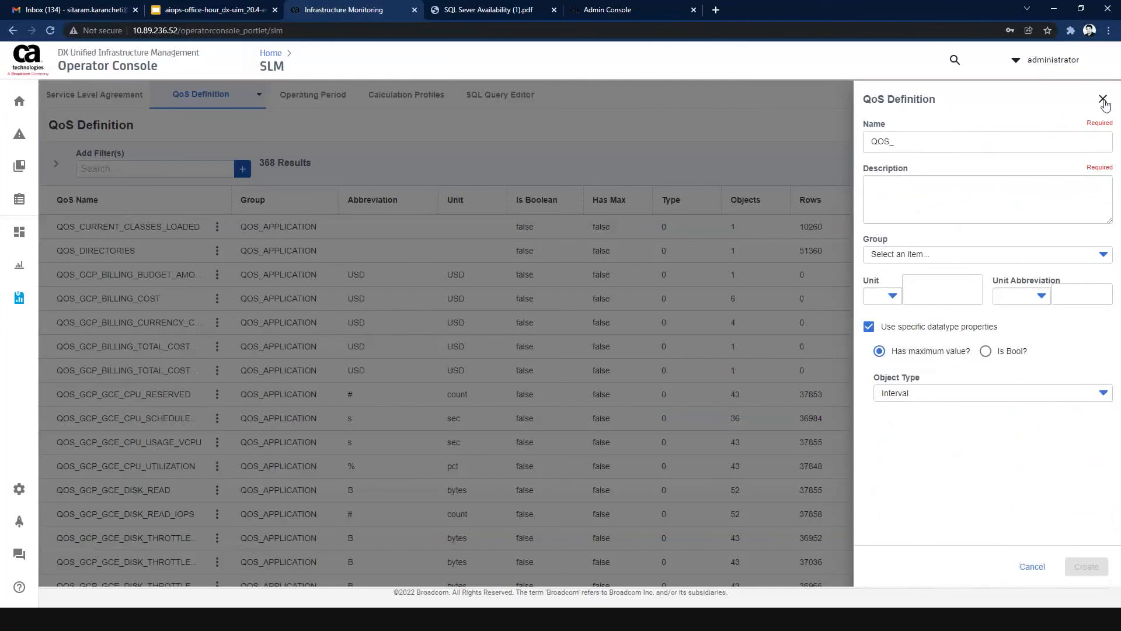
pyautogui.click(1103, 99)
# Switch from the QoS definitions to the QoS Active Objects and look through the listed objects.
pyautogui.click(234, 95)
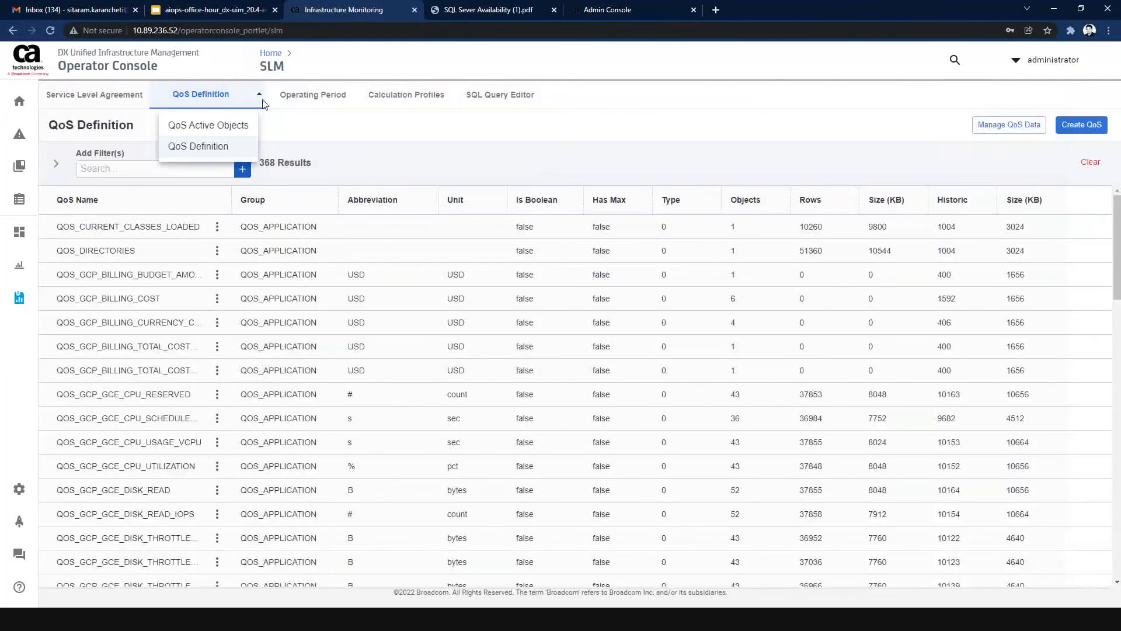
pyautogui.click(225, 134)
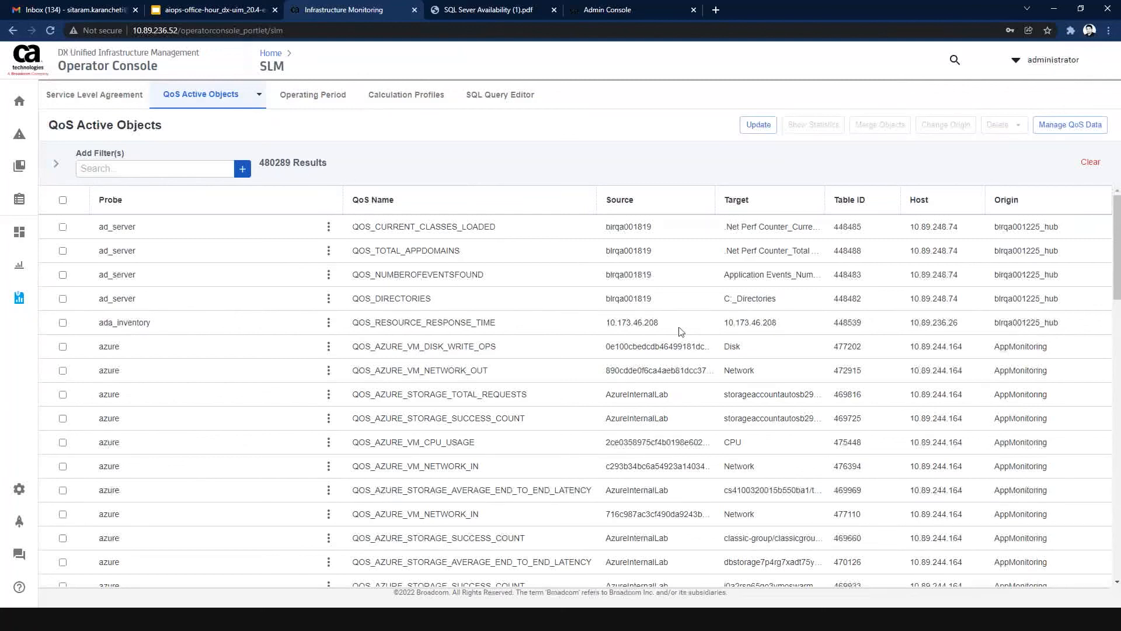
pyautogui.scroll(-10, 681, 331)
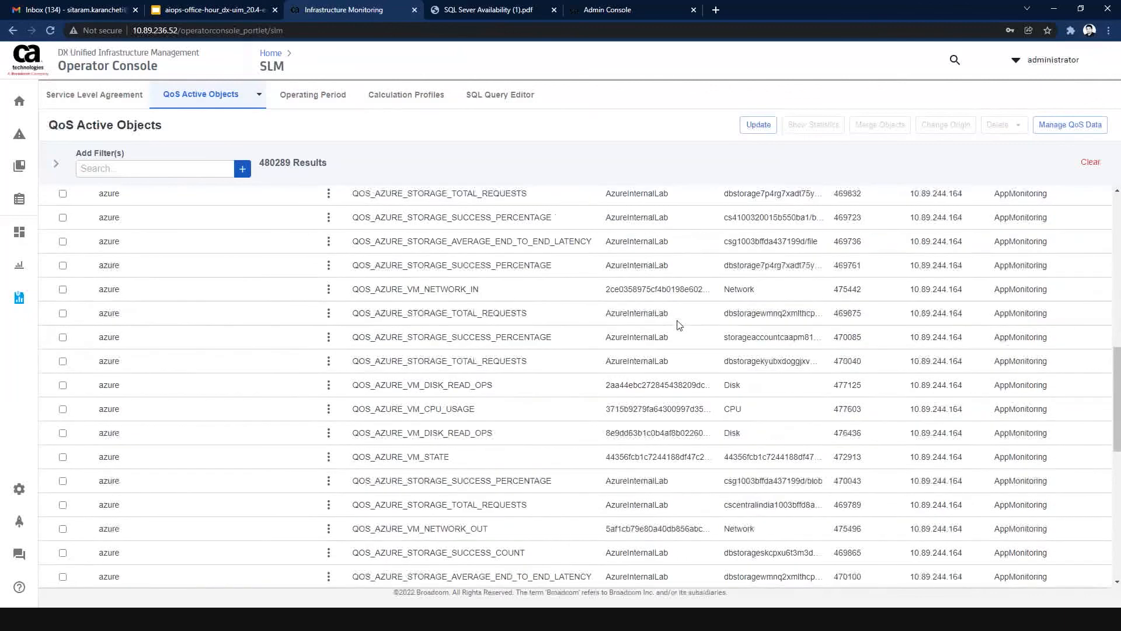
pyautogui.scroll(-2, 679, 325)
pyautogui.scroll(-5, 680, 325)
pyautogui.scroll(15, 679, 325)
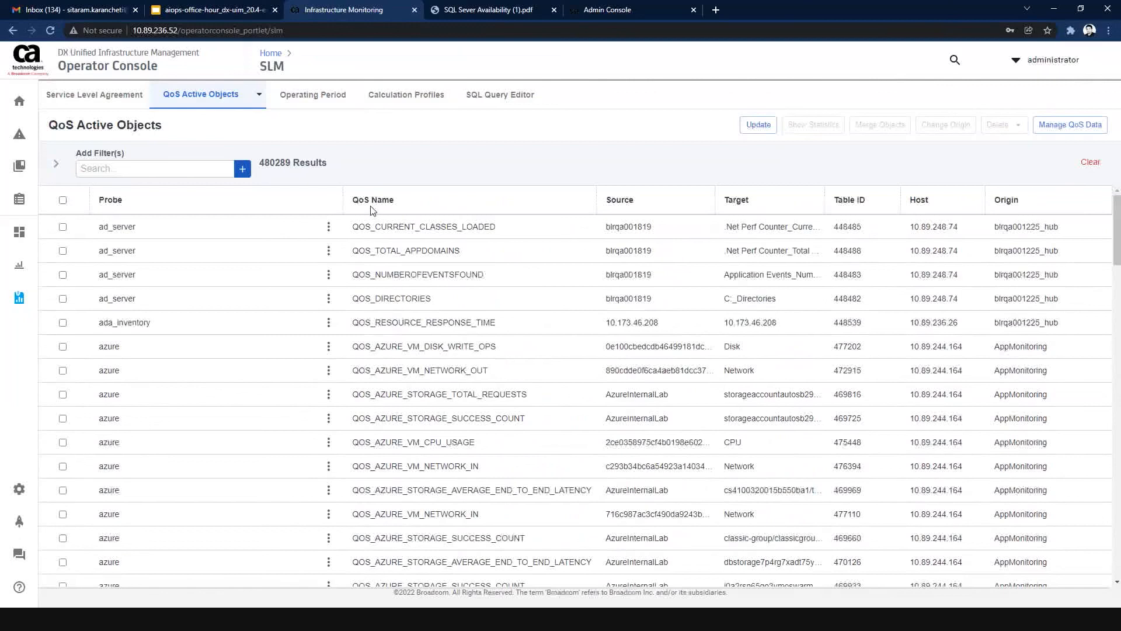
# Check the filter fields for active objects and the actions available for QOS_CURRENT_CLASSES_LOADED, leaving that object unselected.
pyautogui.click(243, 173)
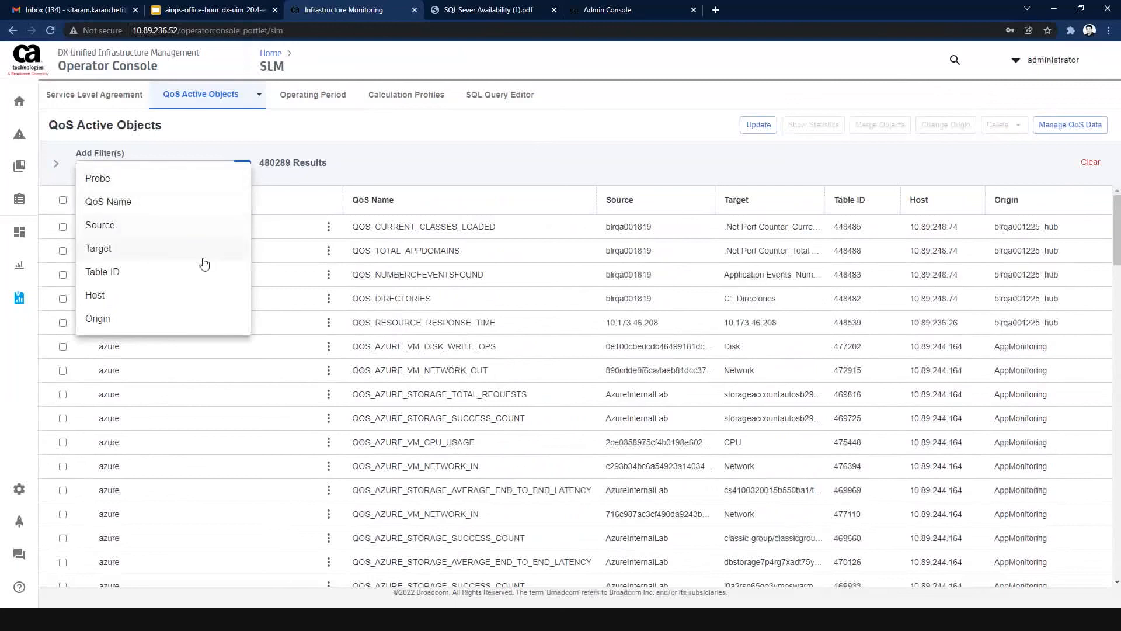
pyautogui.click(415, 174)
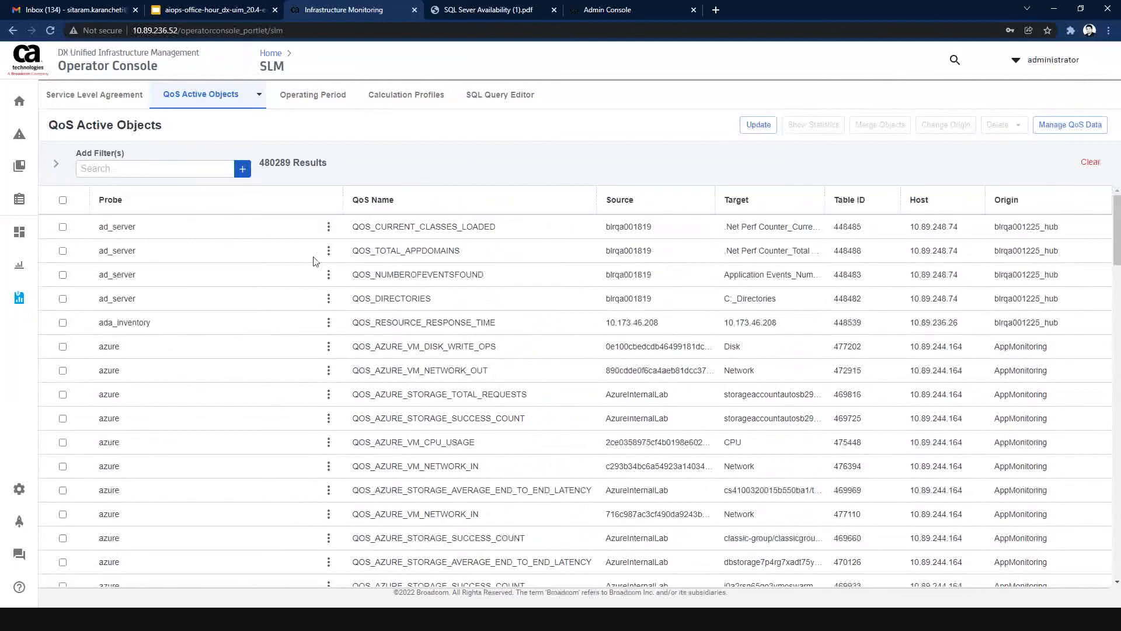
pyautogui.click(329, 227)
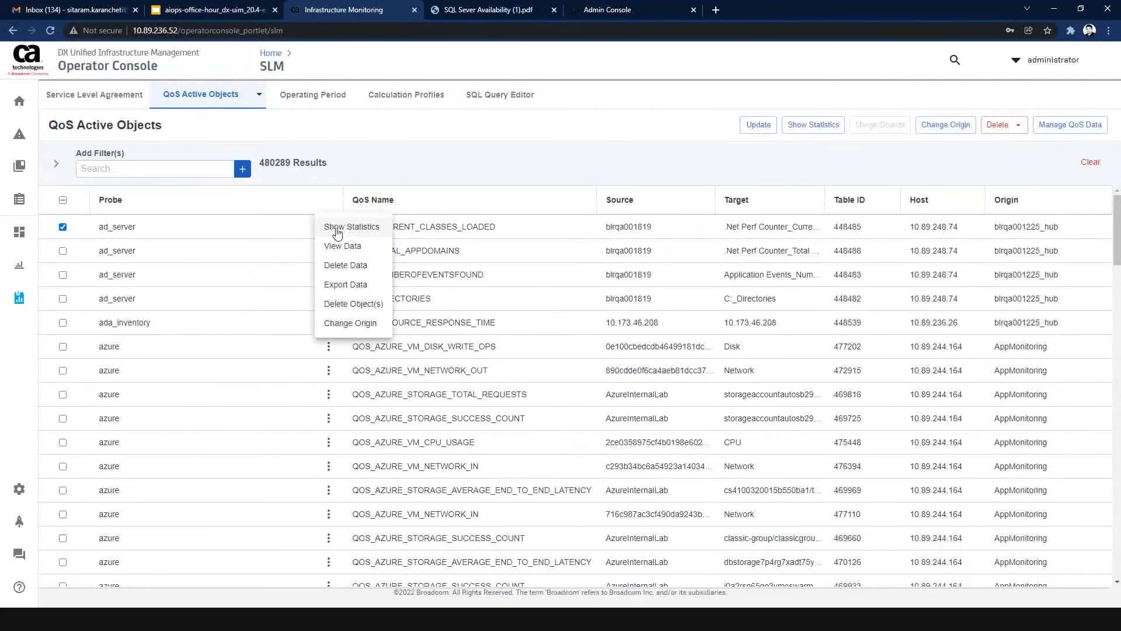
pyautogui.click(480, 192)
pyautogui.click(63, 227)
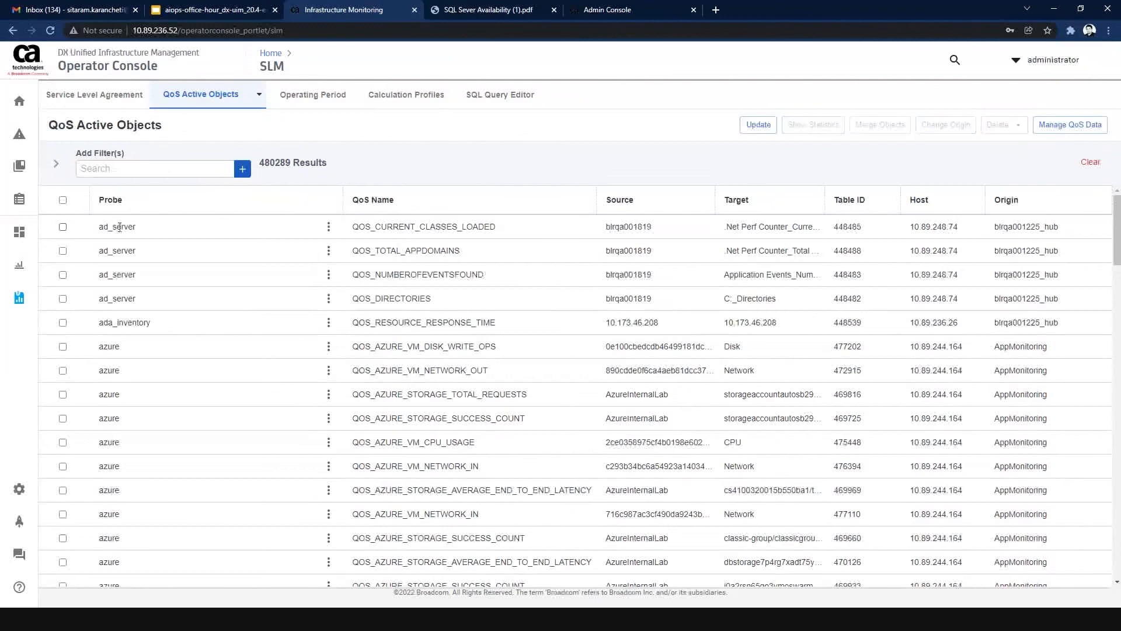
# Get the last day of QOS_DIRECTORIES data in the (GMT-08:00) Pacific timezone, review its graph and table, and return to the list.
pyautogui.click(328, 300)
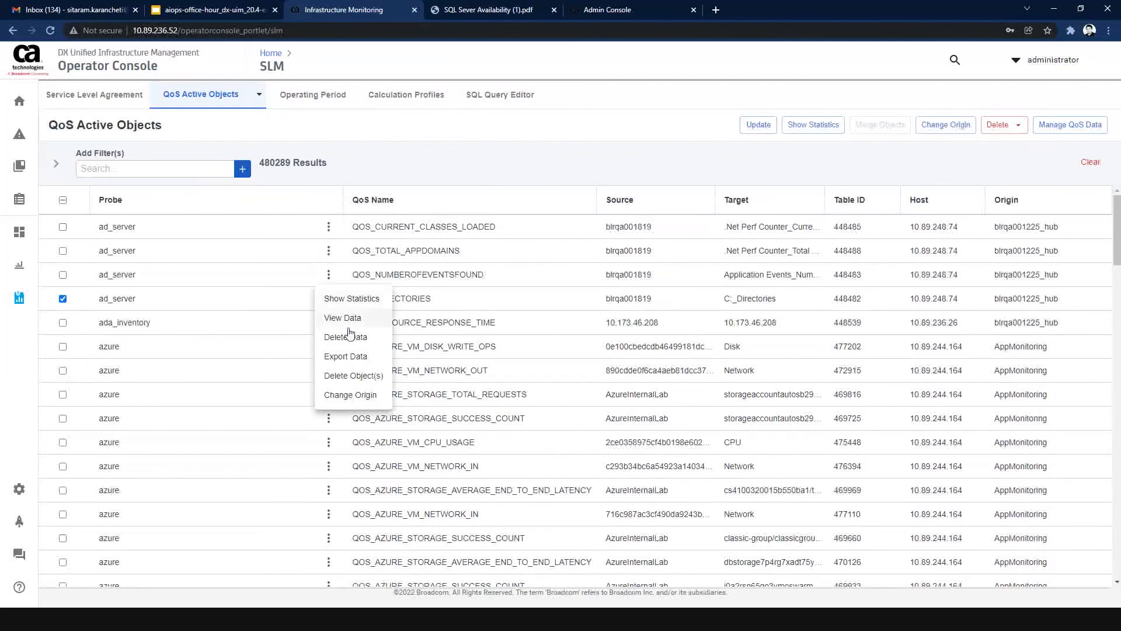
pyautogui.click(347, 320)
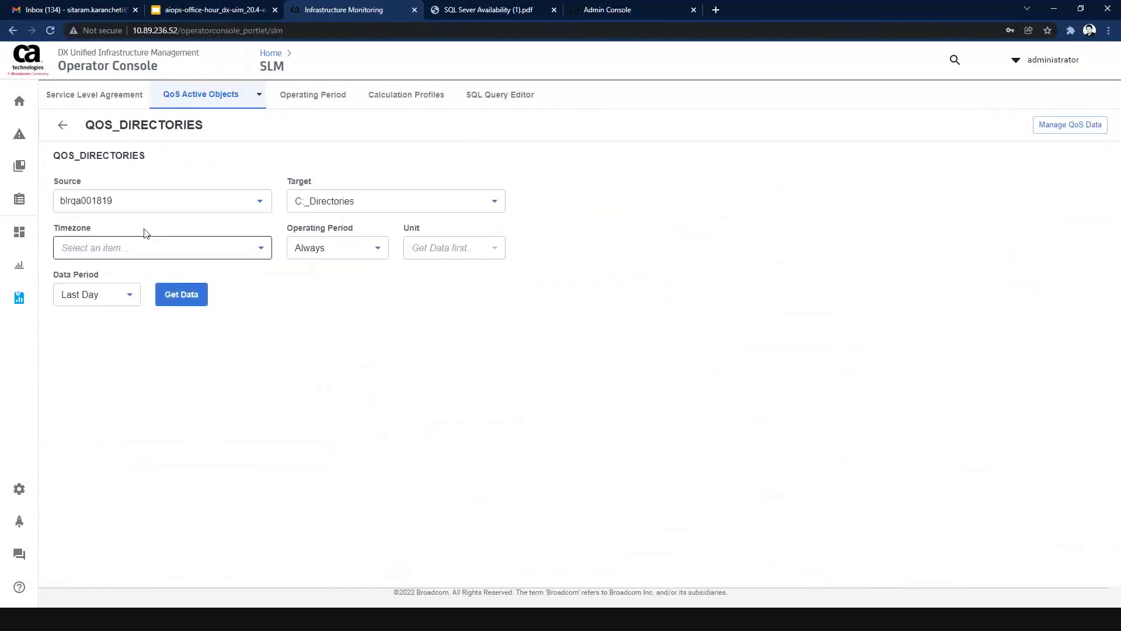
pyautogui.click(156, 258)
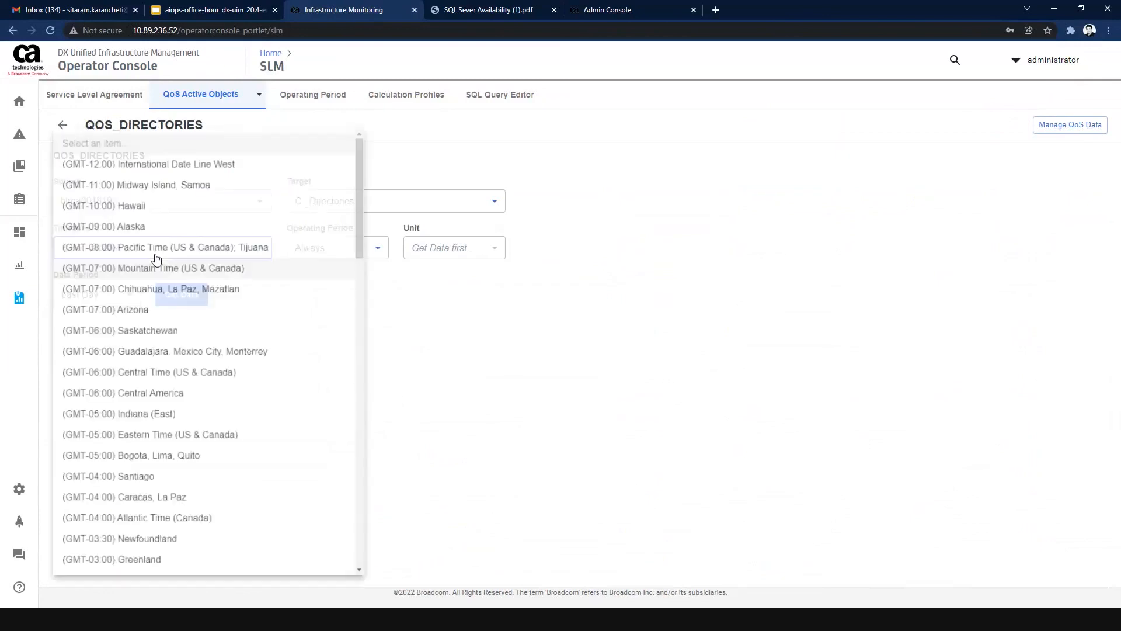
pyautogui.click(155, 248)
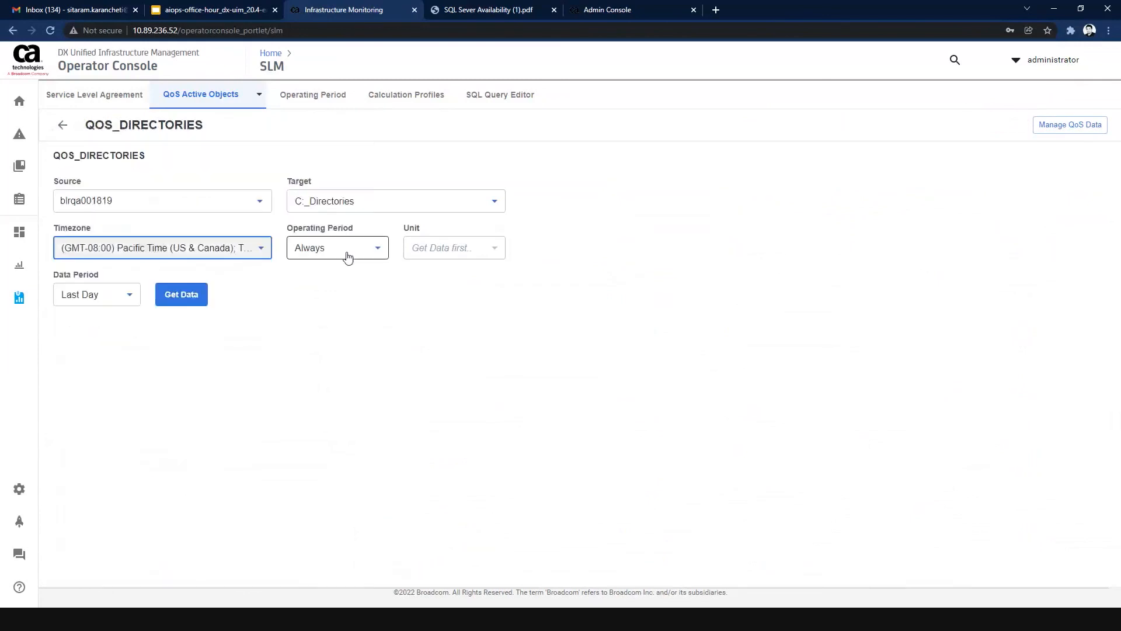
pyautogui.click(166, 294)
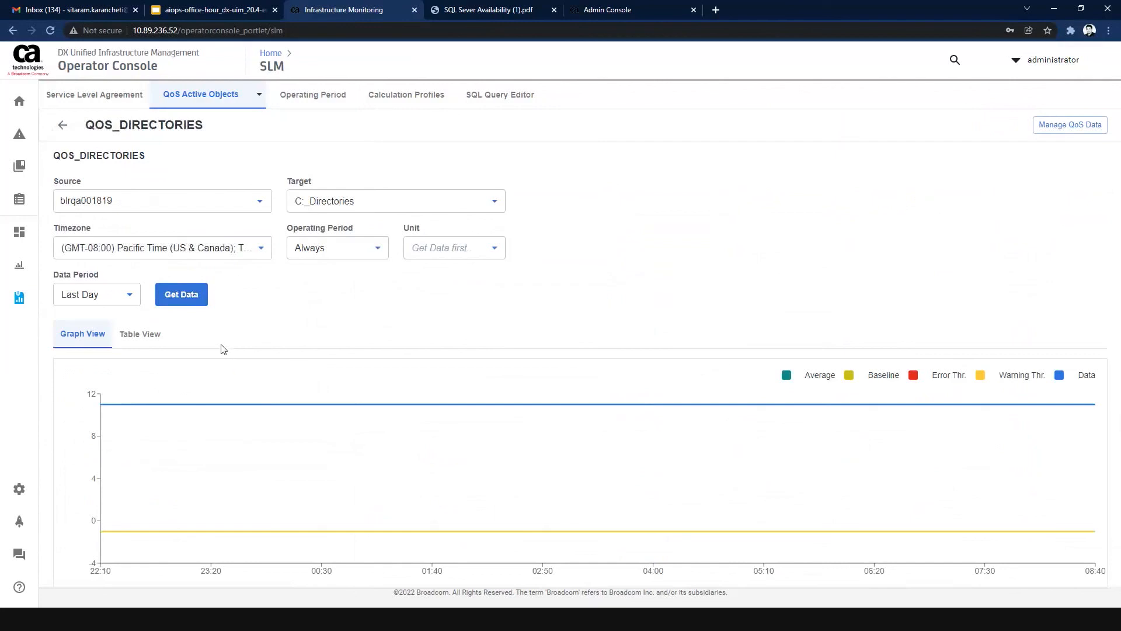
pyautogui.click(140, 335)
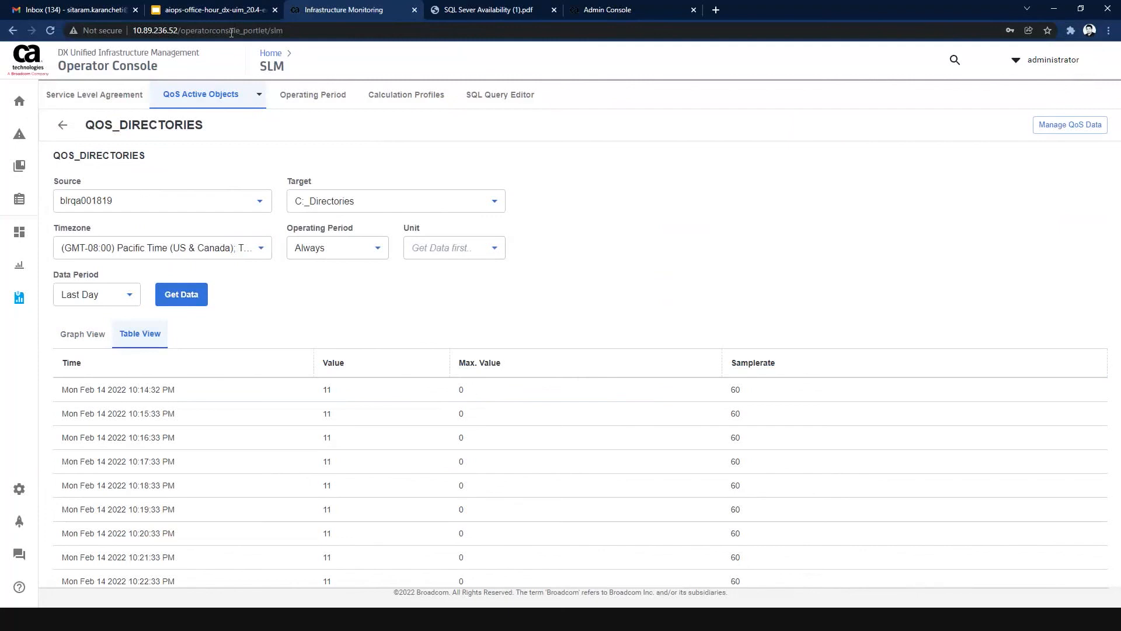
pyautogui.click(63, 125)
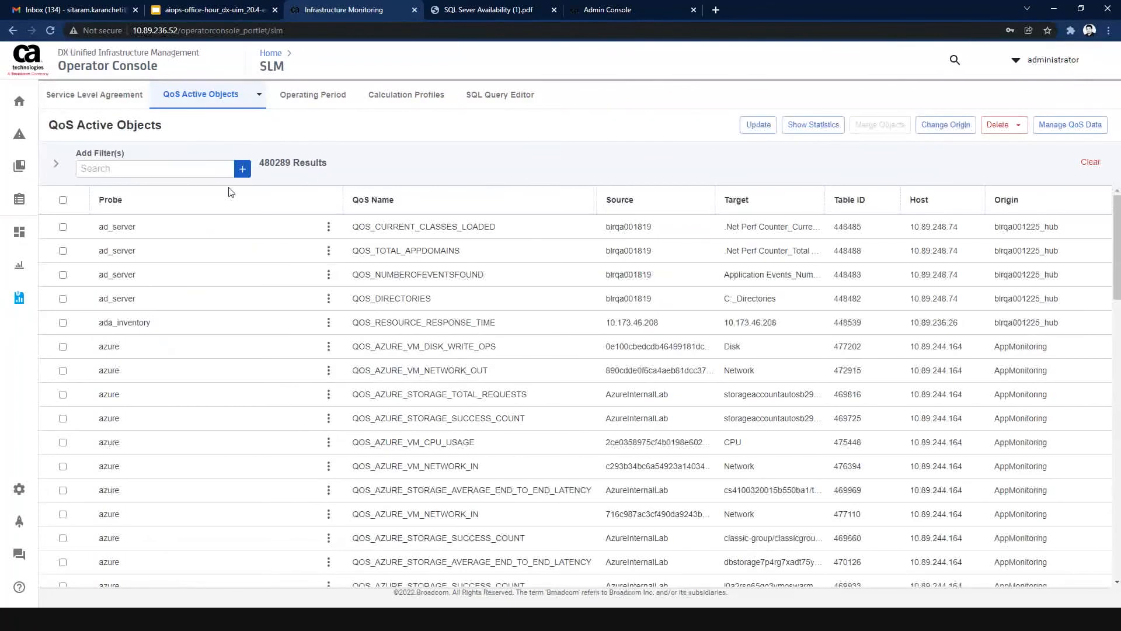
# Show the statistics for the QOS_DIRECTORIES object and check which other actions it offers.
pyautogui.click(328, 299)
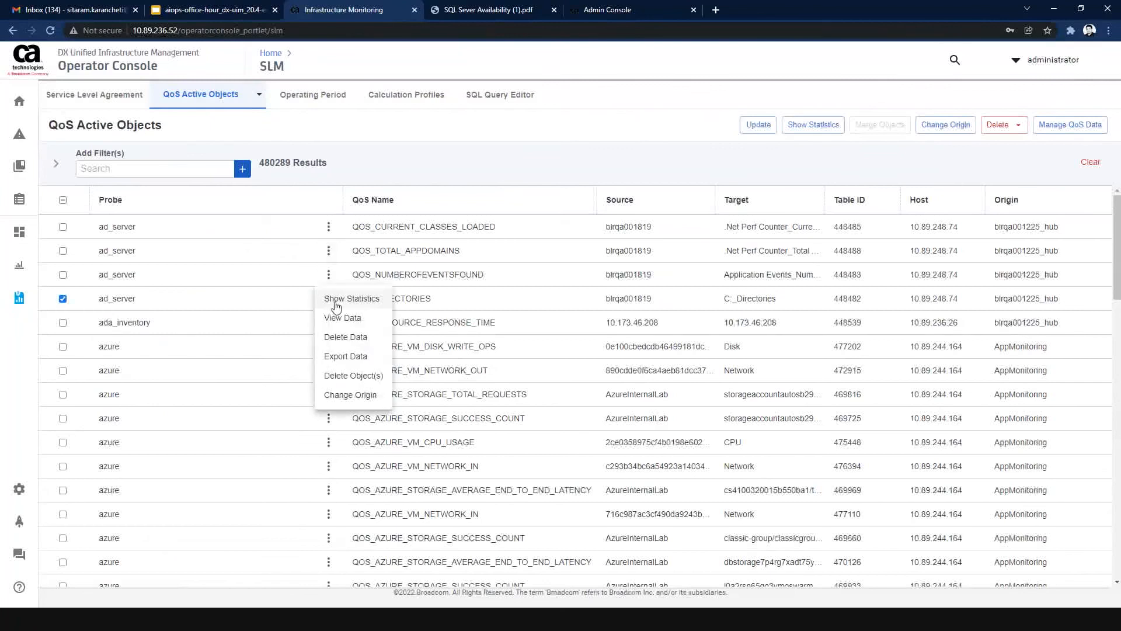
pyautogui.click(337, 300)
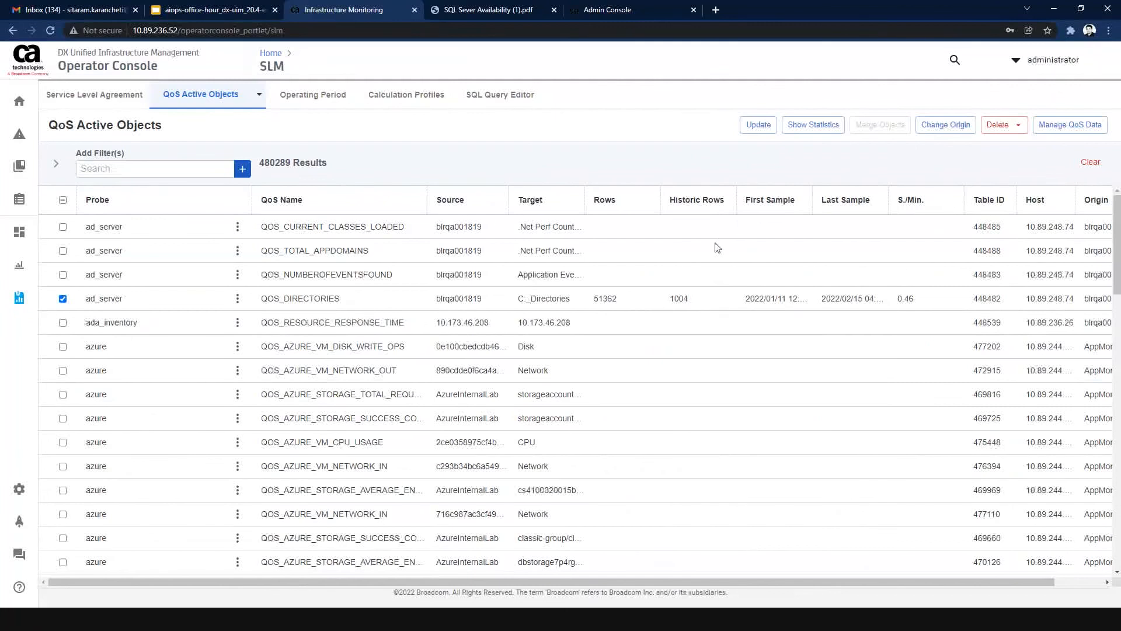
pyautogui.click(237, 298)
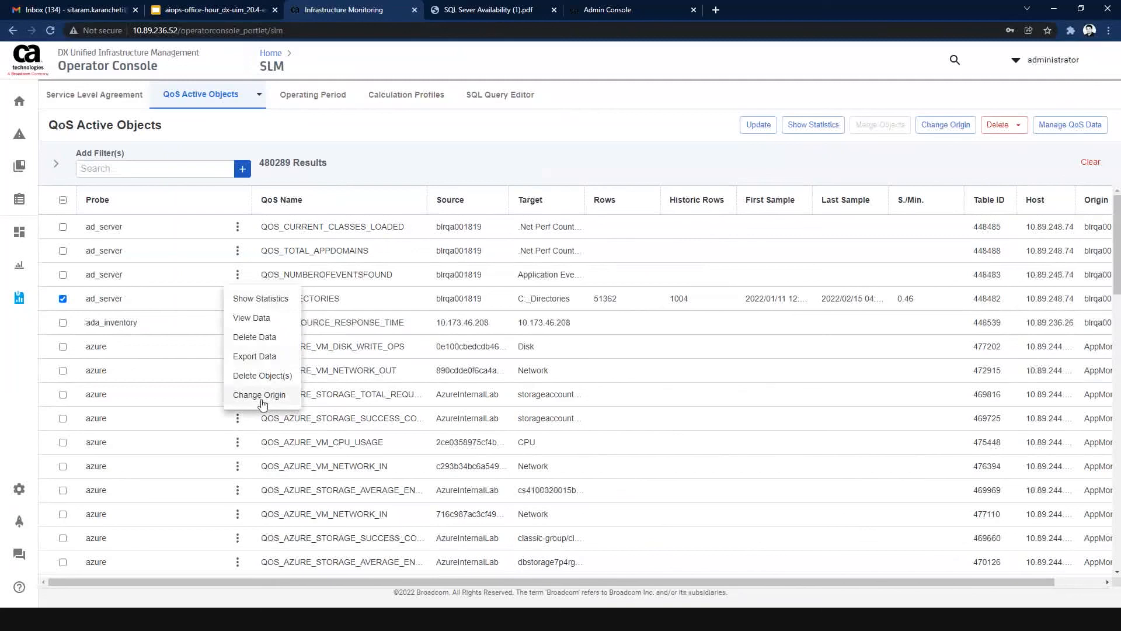
pyautogui.click(567, 161)
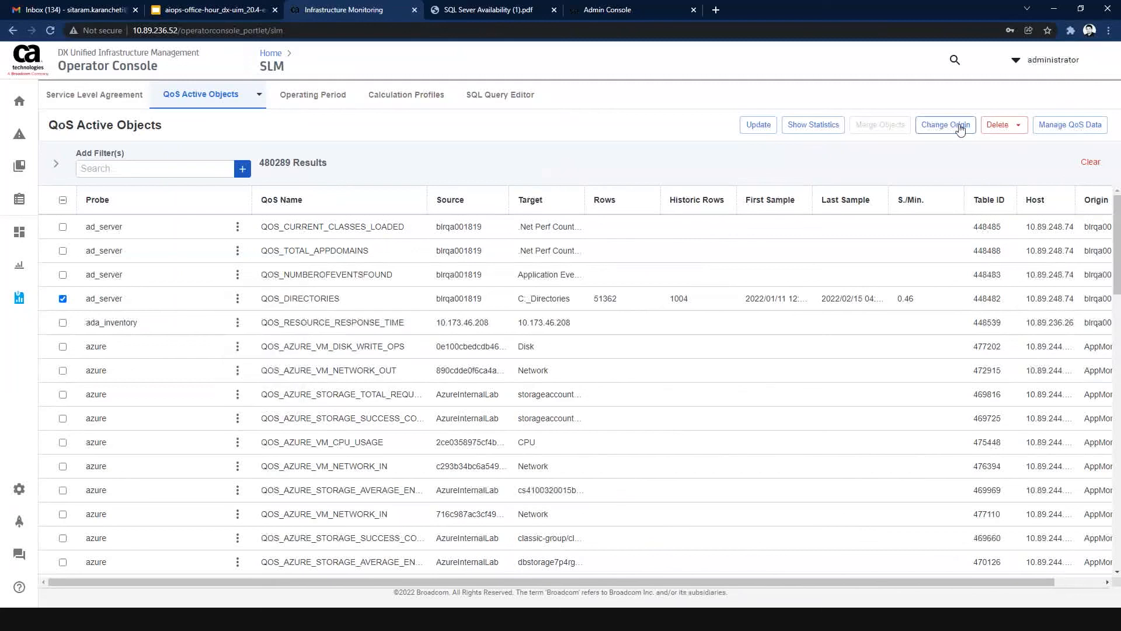
# Review the delete data options for QOS_DIRECTORIES without deleting anything, and check the actions for QOS_NUMBEROFEVENTSFOUND.
pyautogui.click(1017, 125)
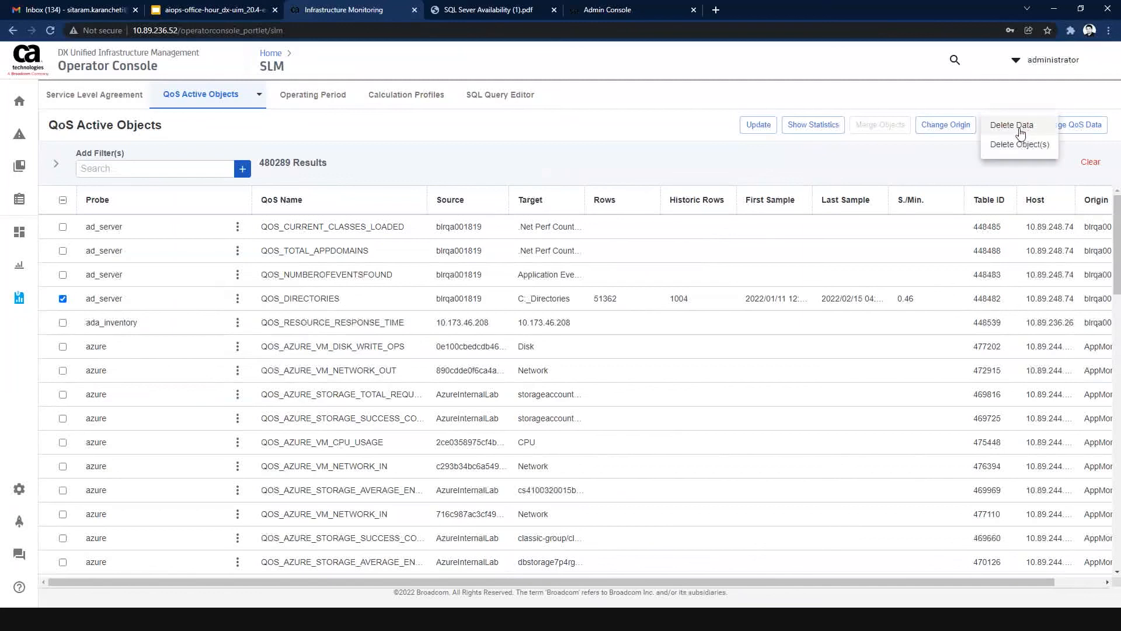
pyautogui.click(1020, 127)
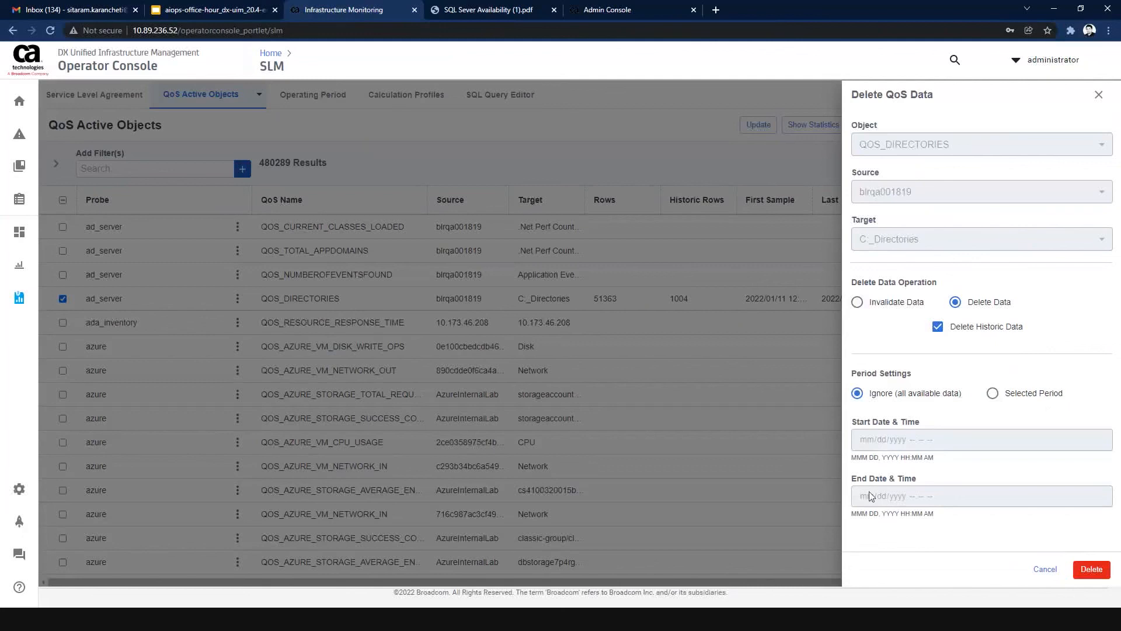
pyautogui.click(1098, 95)
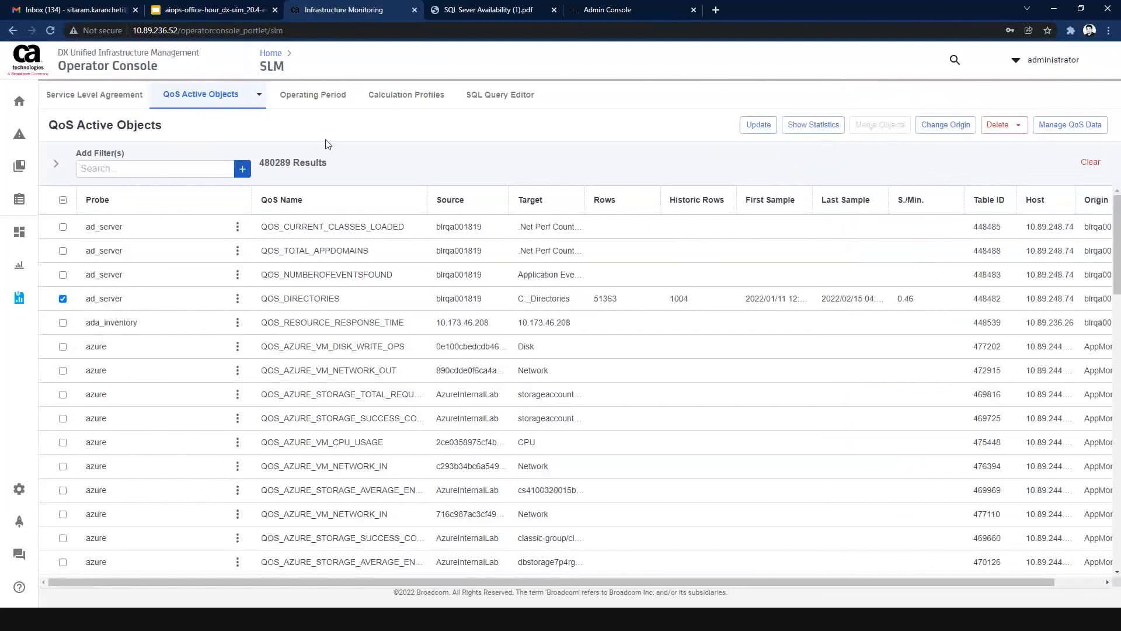
pyautogui.click(237, 275)
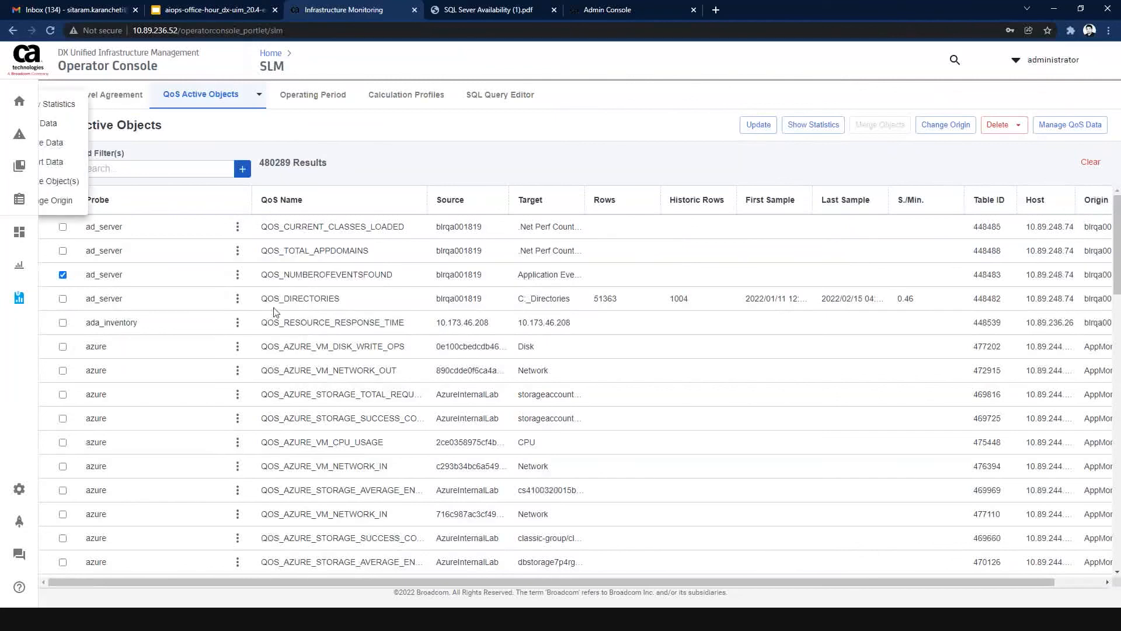
pyautogui.click(618, 144)
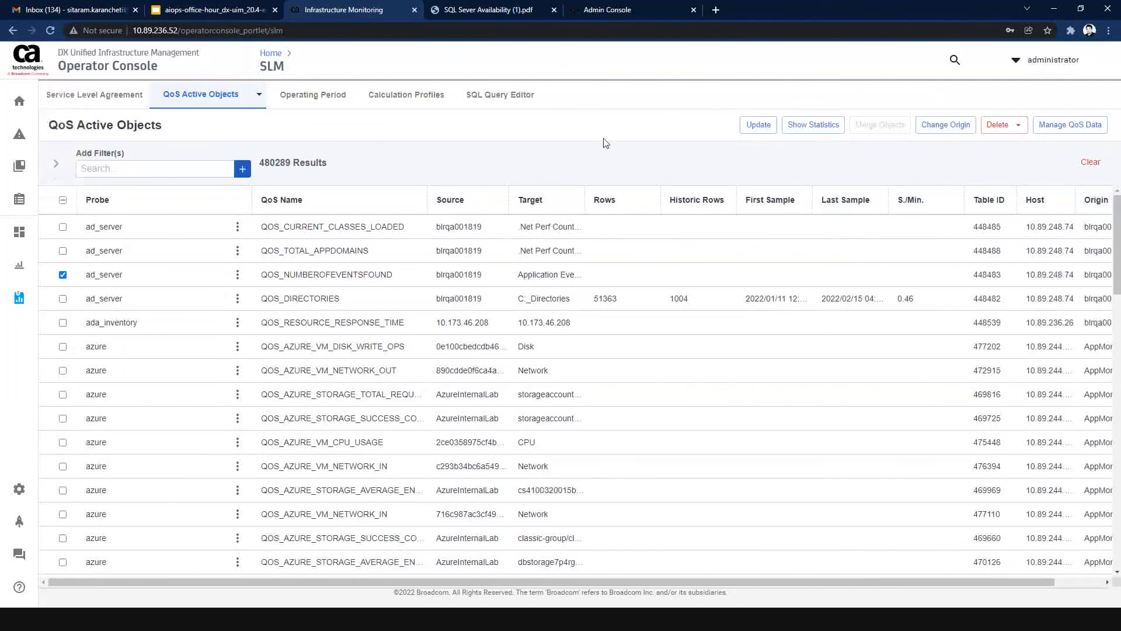
# In the SQL Query Editor, run the sample queries selecting everything from S_SLA_DEFINITION and S_SLO_DEFINITION together.
pyautogui.click(497, 100)
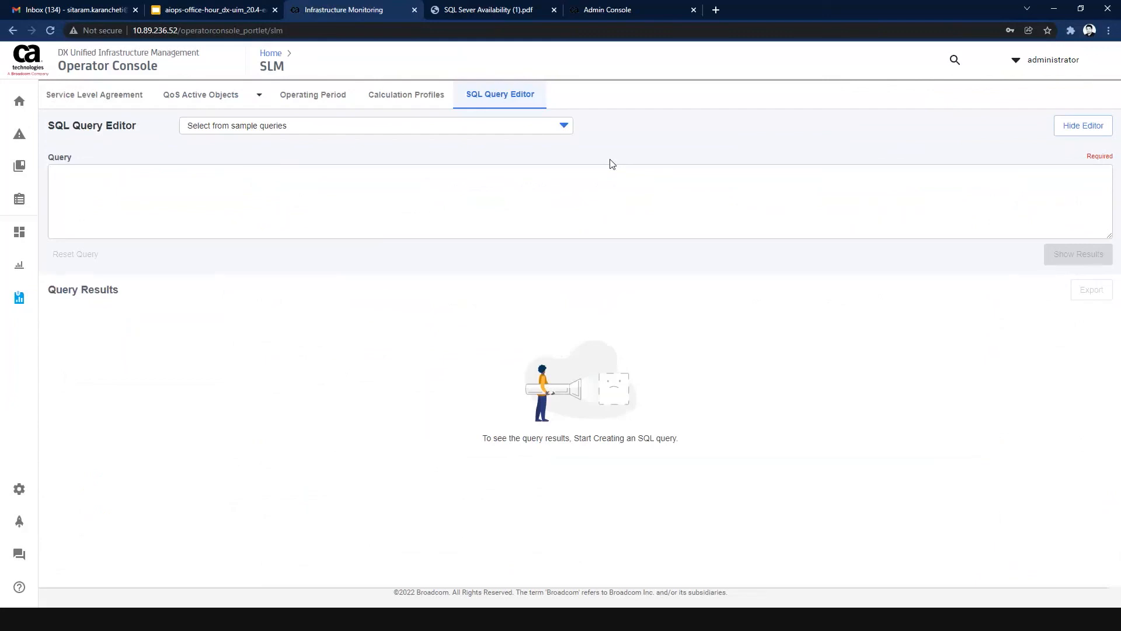
pyautogui.click(531, 132)
pyautogui.click(432, 155)
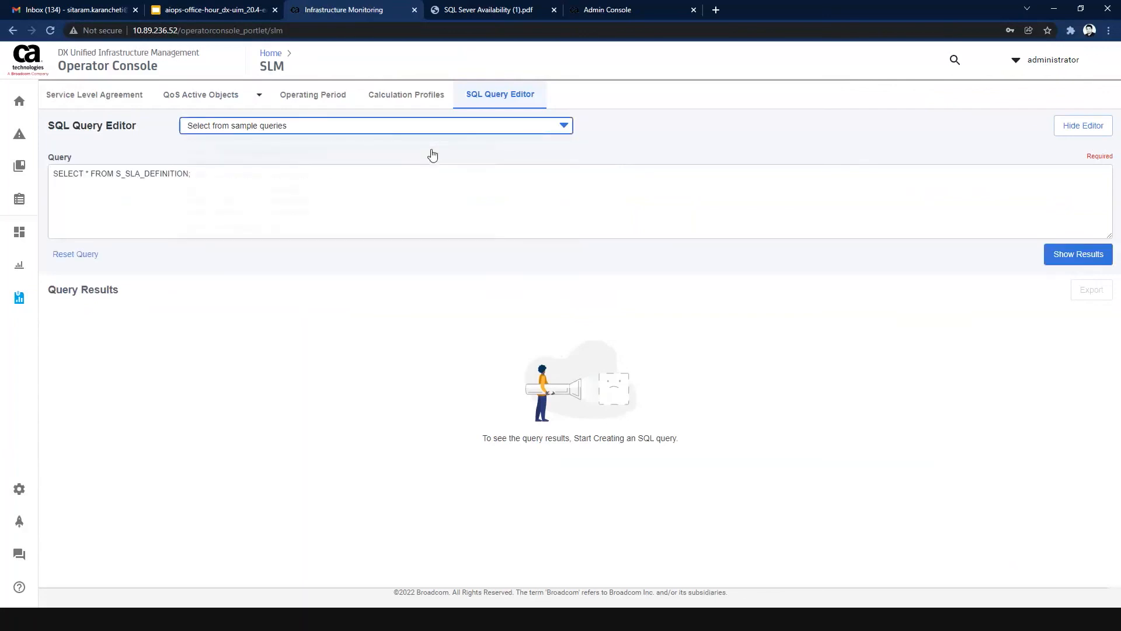
pyautogui.click(467, 131)
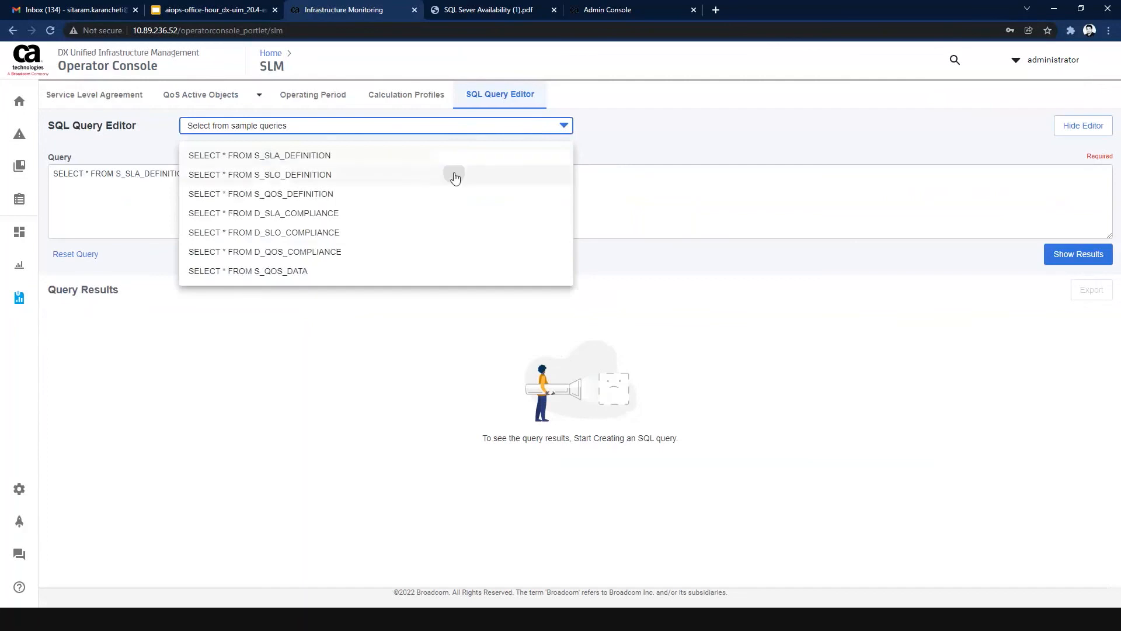
pyautogui.click(455, 175)
pyautogui.click(1078, 254)
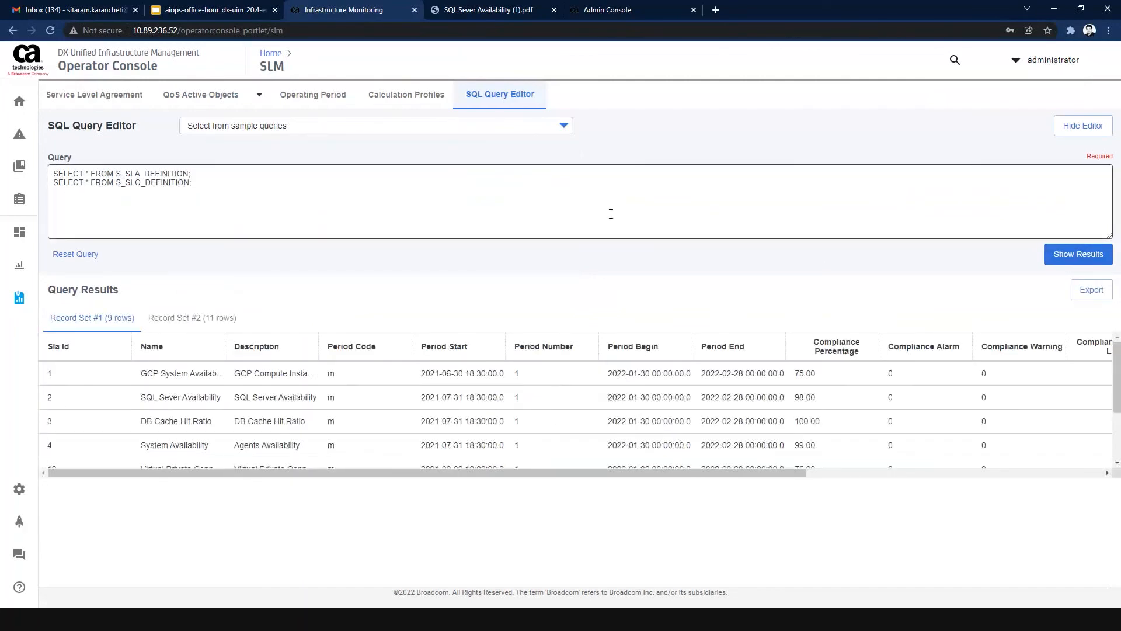
# Review the second record set with the SLO definitions and return to the Service Level Agreement overview.
pyautogui.click(604, 210)
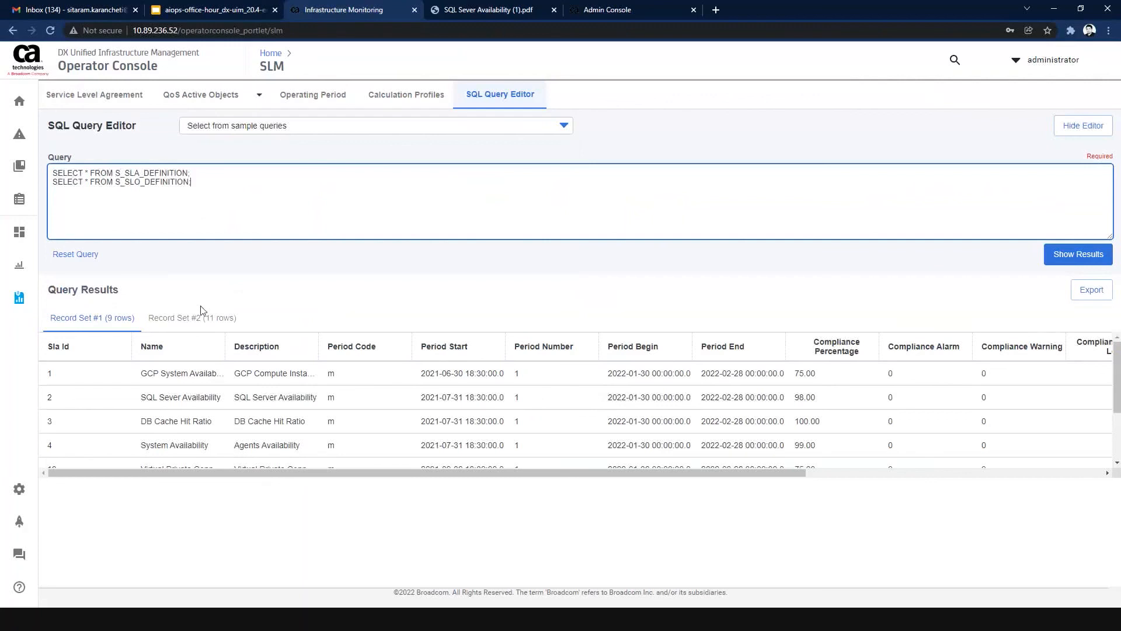
pyautogui.click(196, 326)
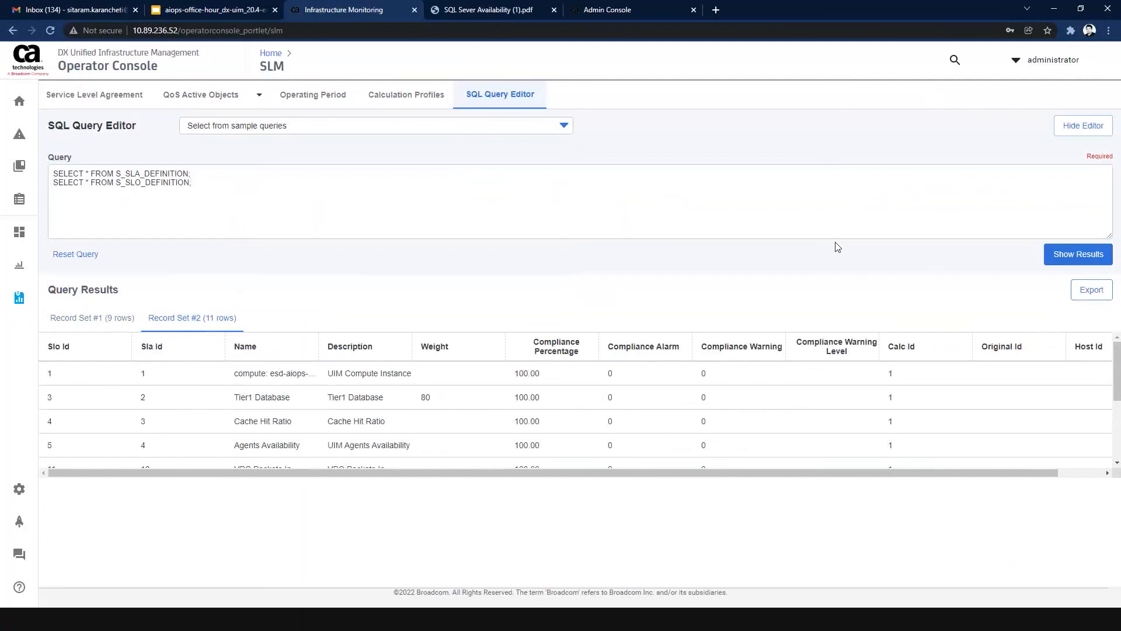
pyautogui.click(104, 101)
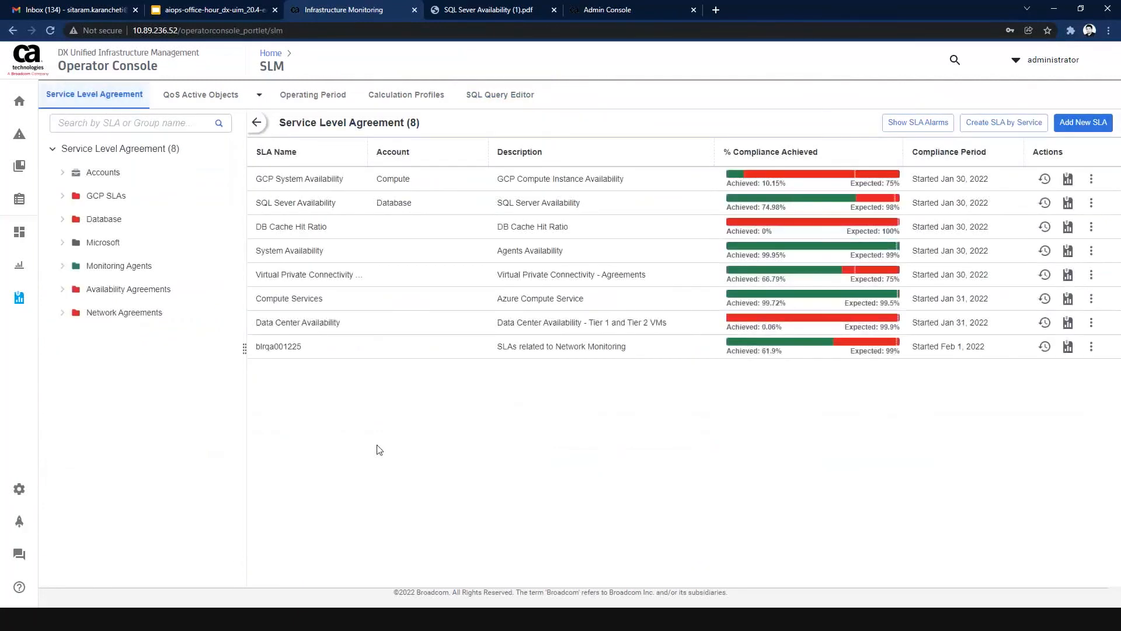